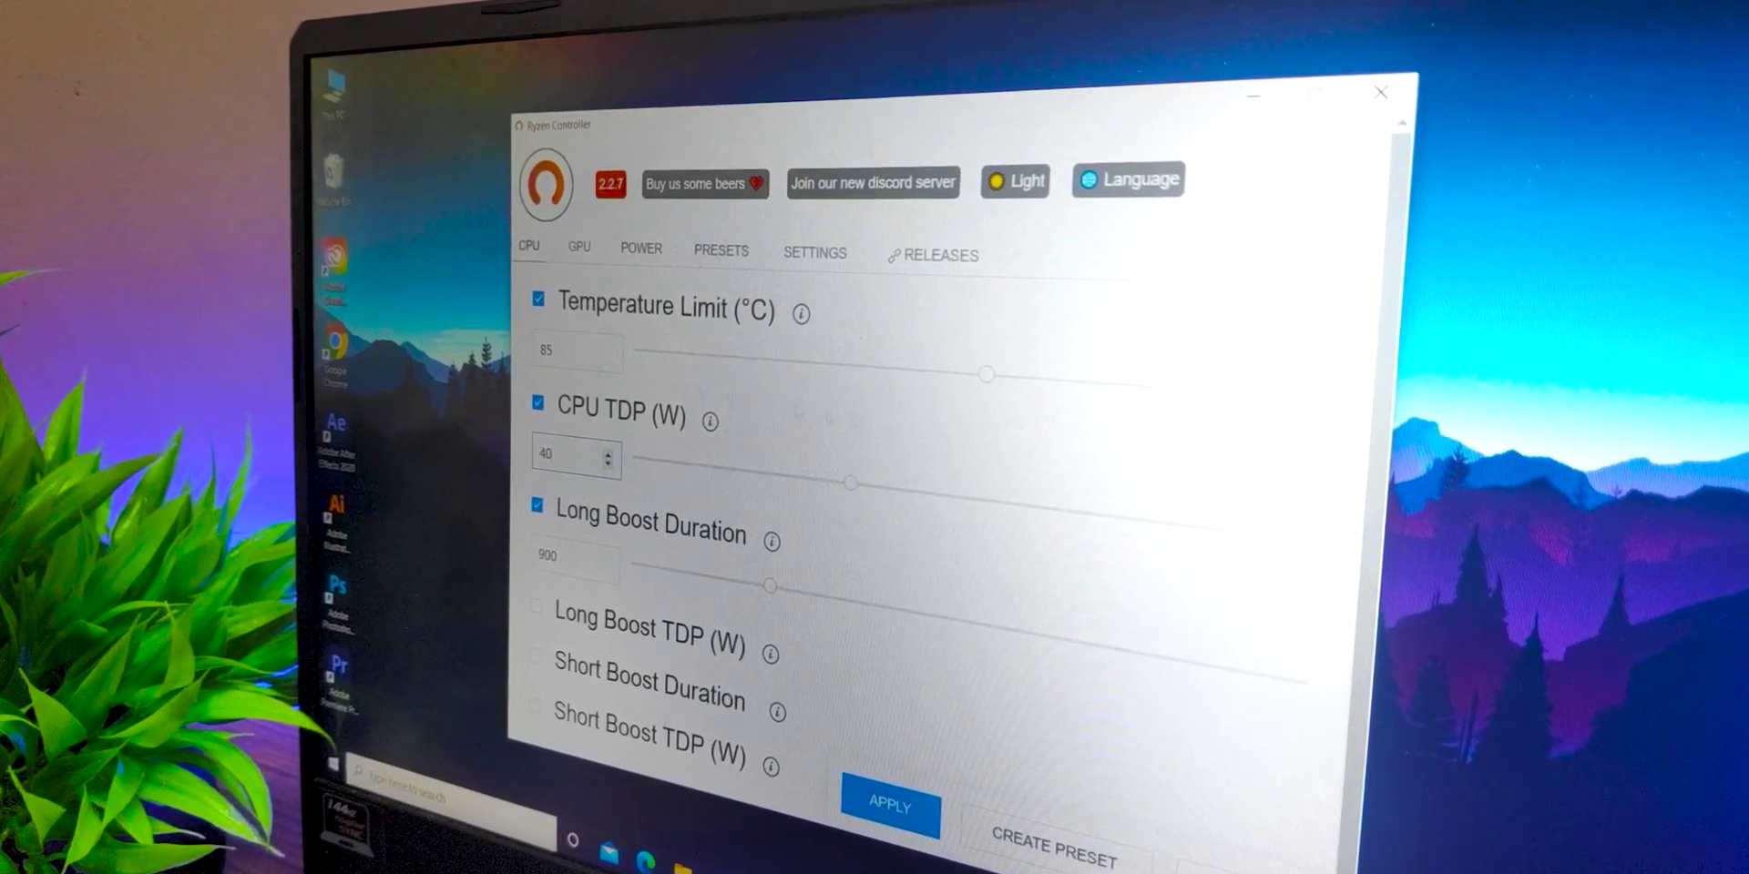
Enable Temperature Limit on the CPU tab and step it down from 85 to 80 °C.
drag(984, 374, 866, 379)
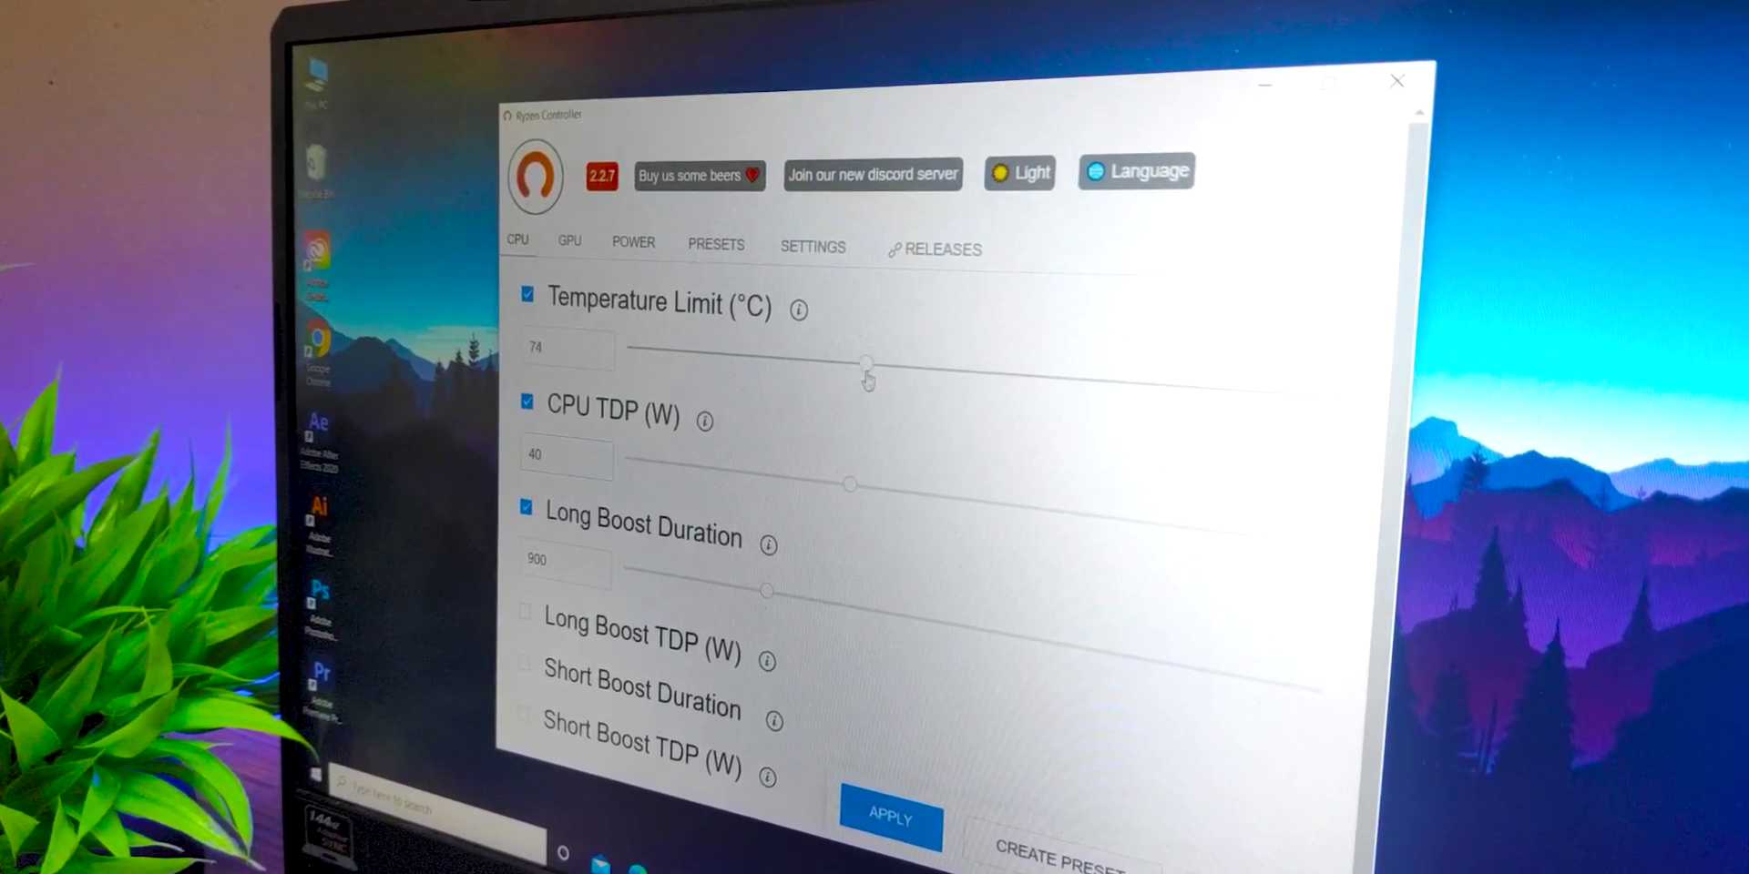
drag(767, 590, 851, 613)
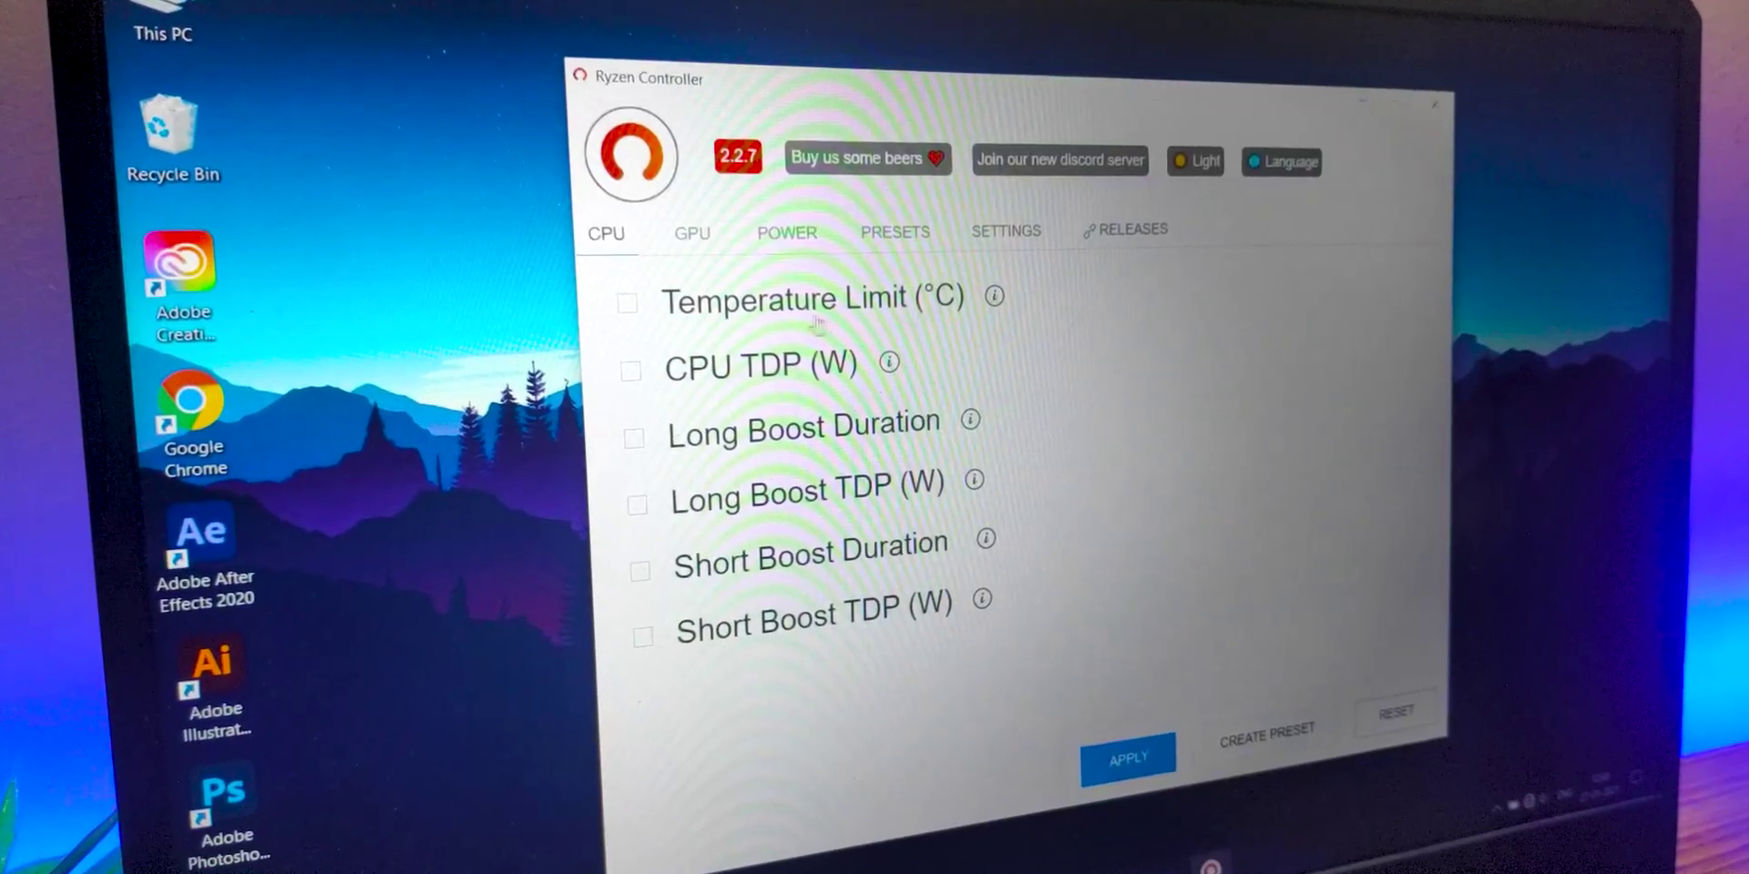
click(621, 307)
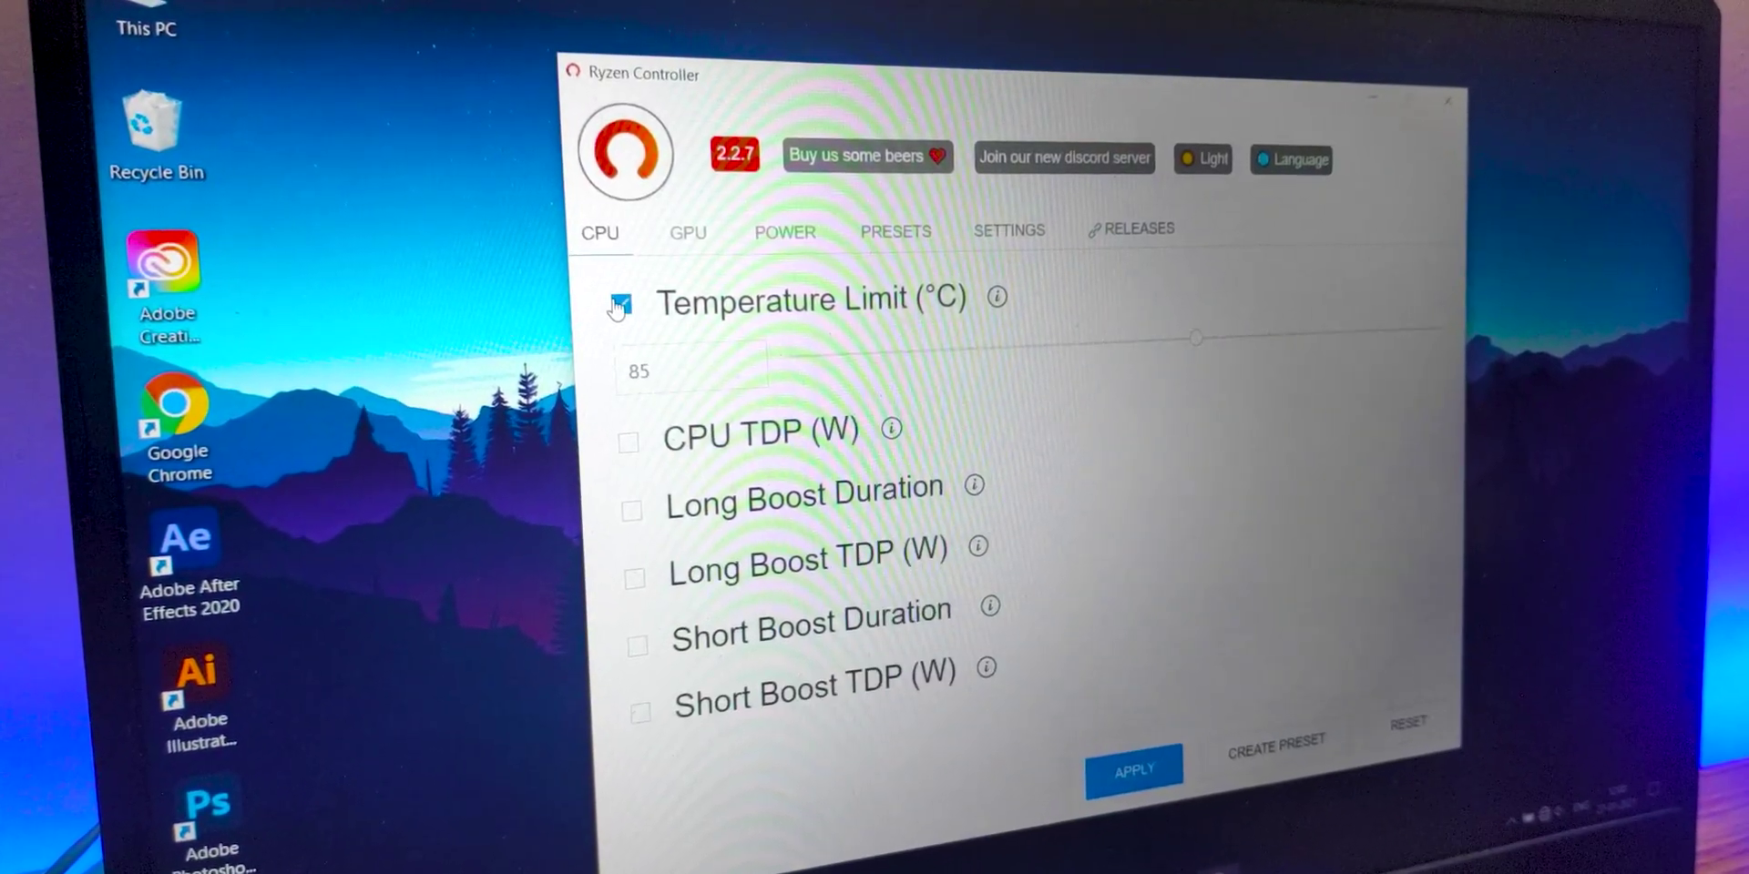
click(743, 377)
click(742, 376)
click(742, 376)
click(743, 376)
click(742, 376)
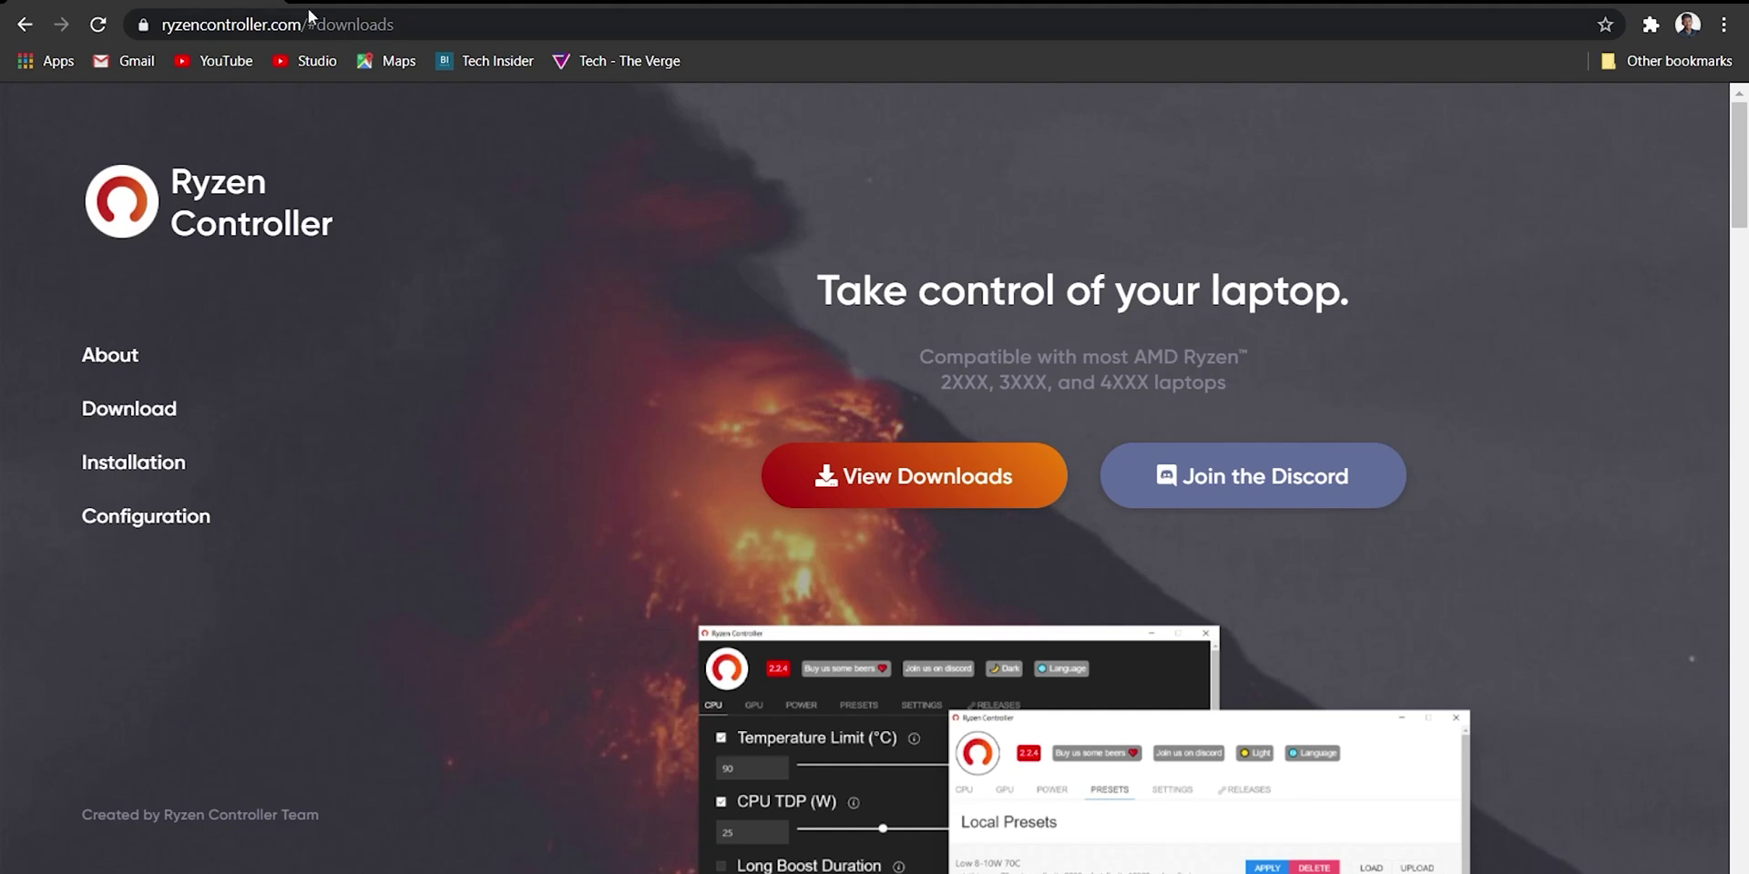
Jump to the website's Downloads section and highlight the liability disclaimer text.
click(125, 415)
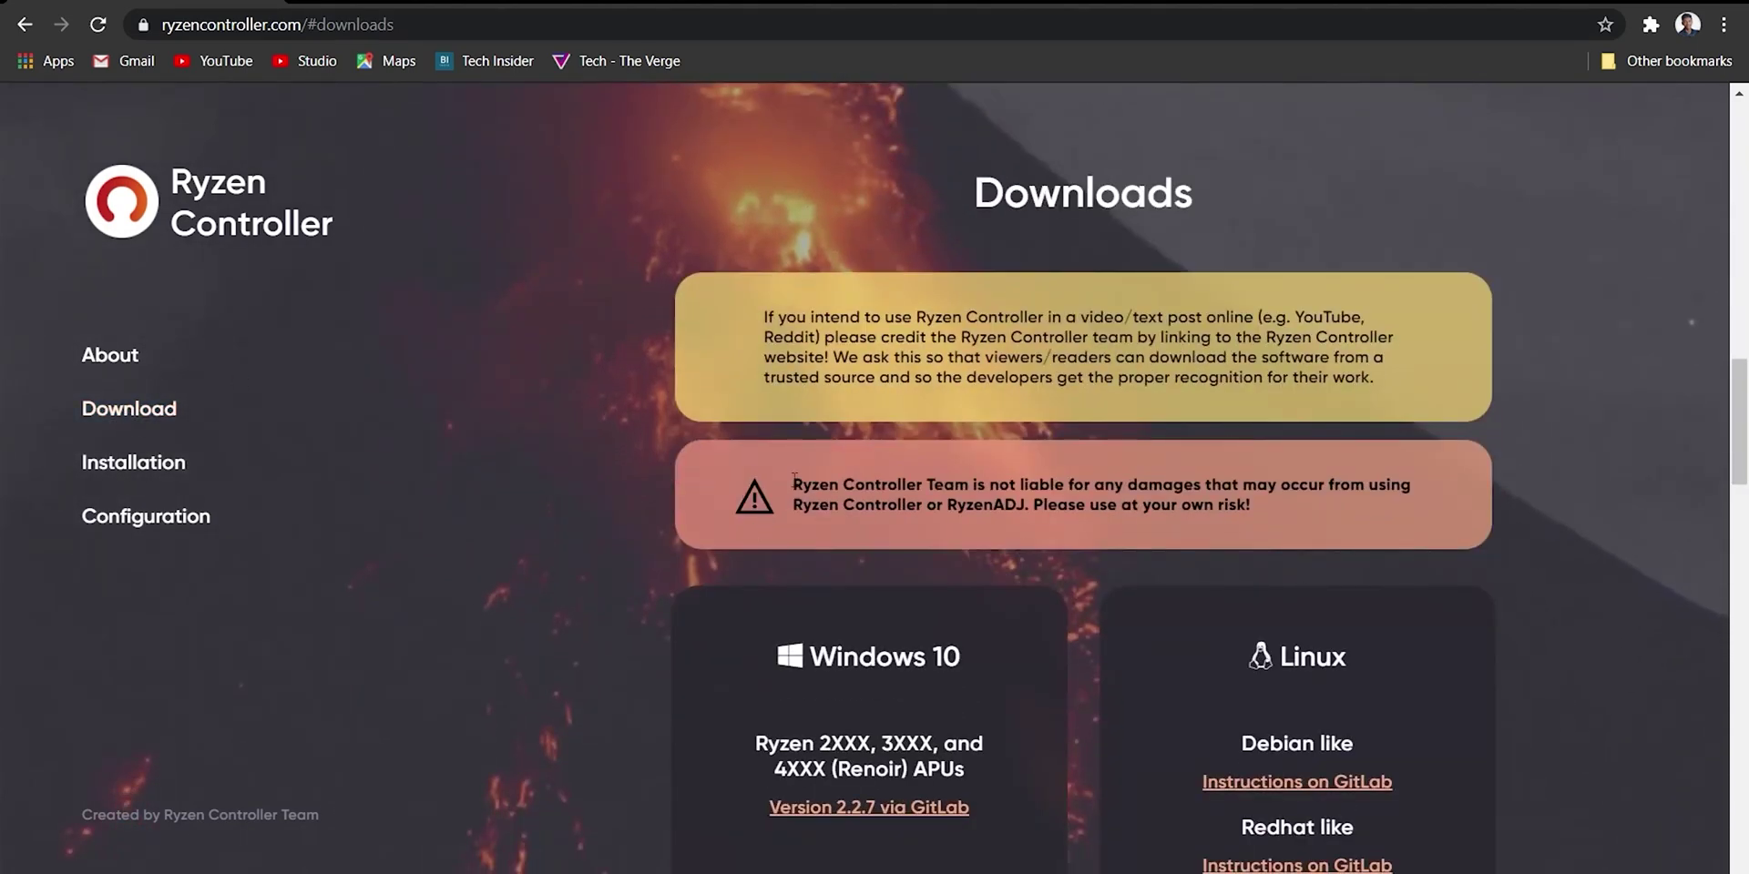
drag(794, 478, 1519, 501)
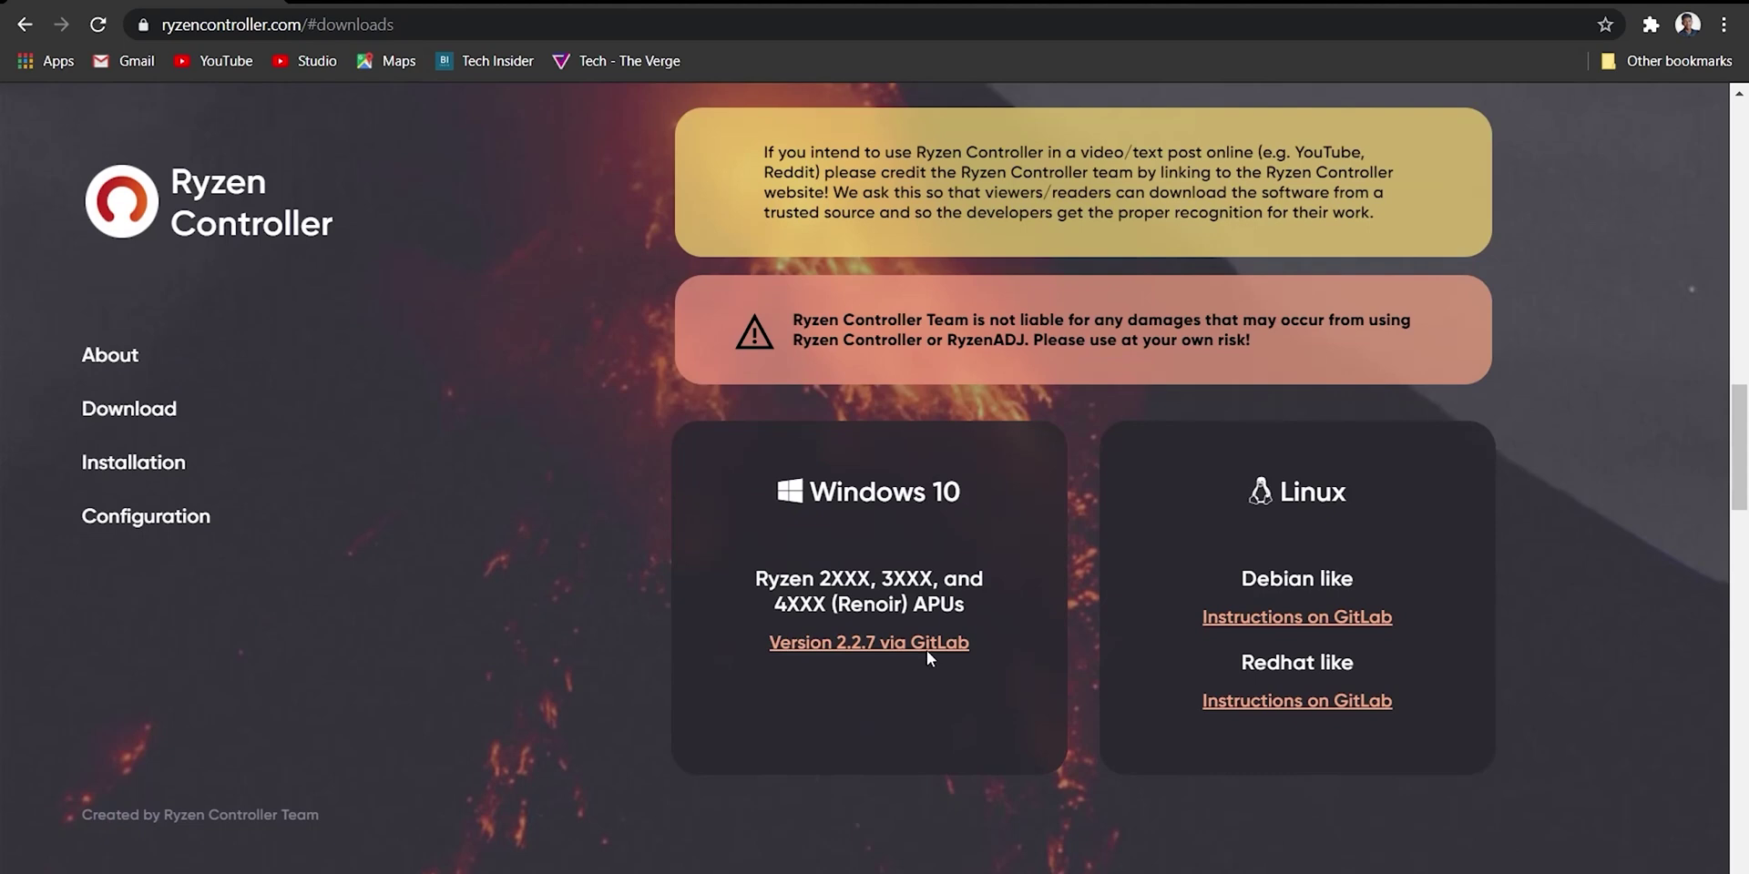
Download the 71.6 MB Ryzen Controller Setup 2.2.7.exe from the GitLab 2.2.7 release's Windows installer artifacts.
click(855, 643)
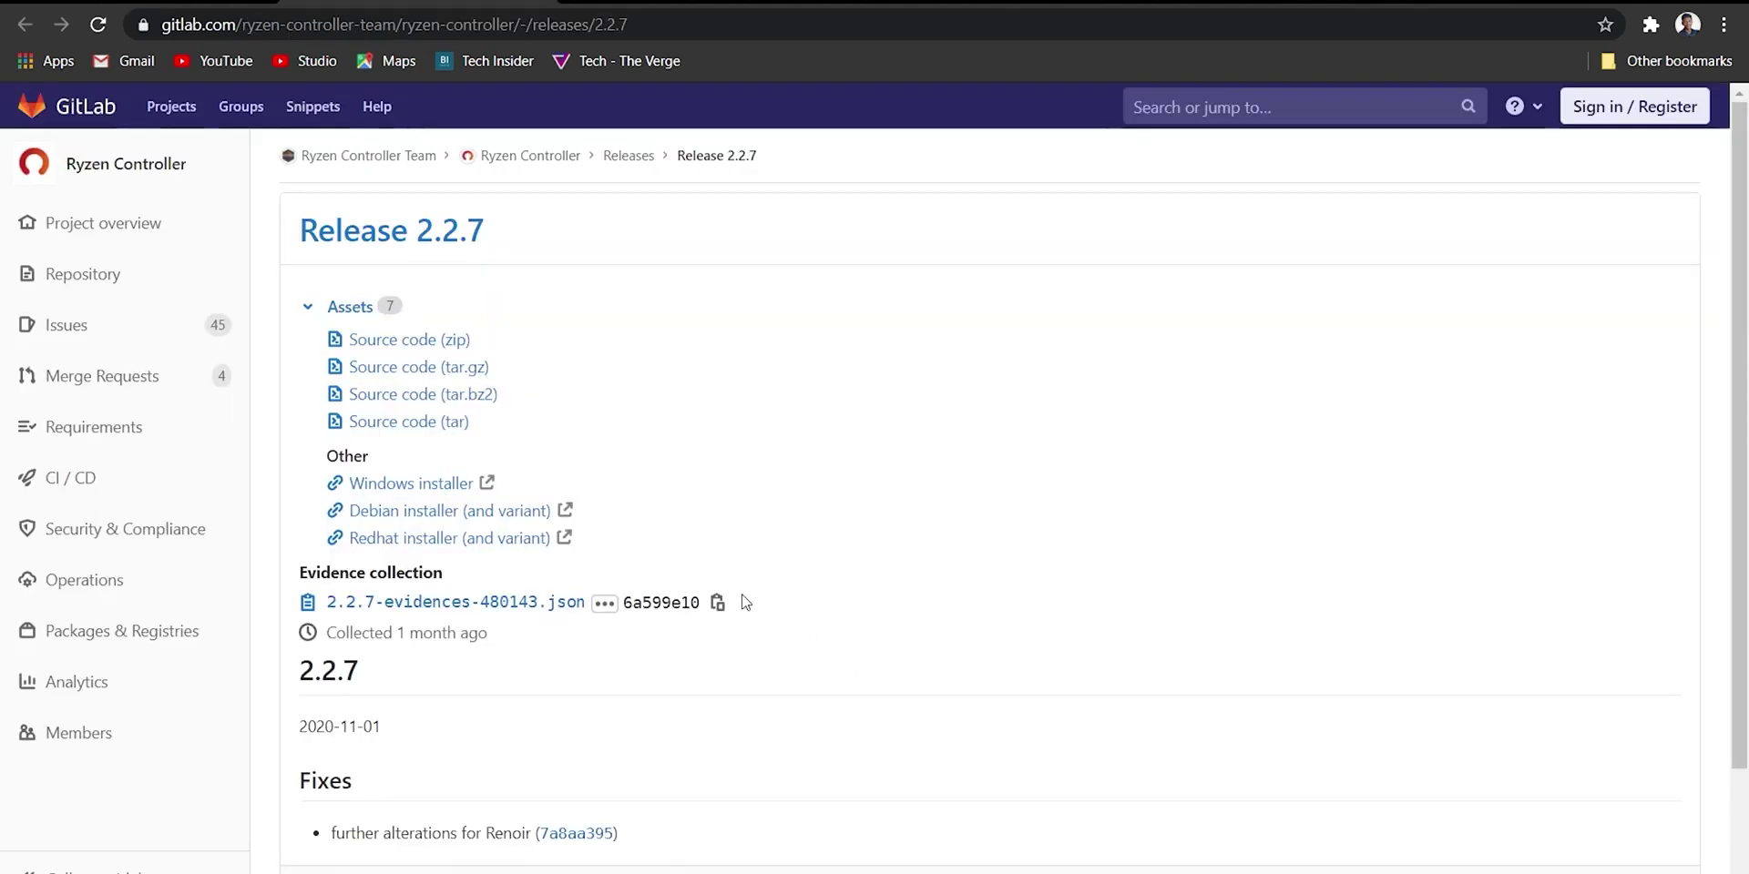
click(428, 490)
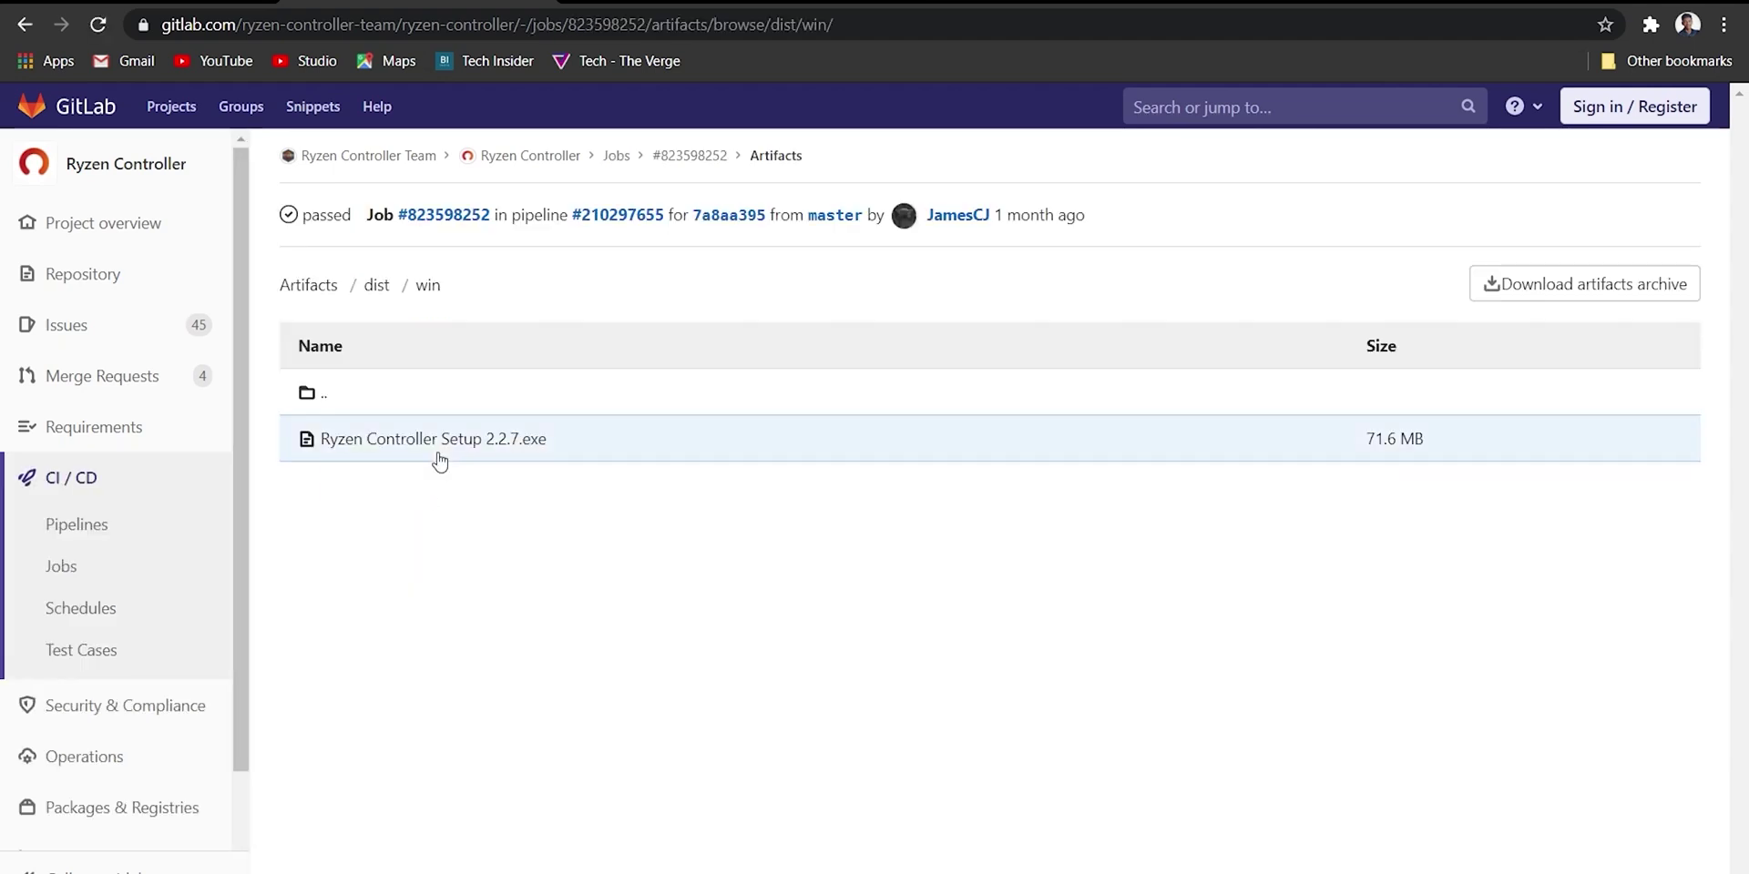
click(452, 440)
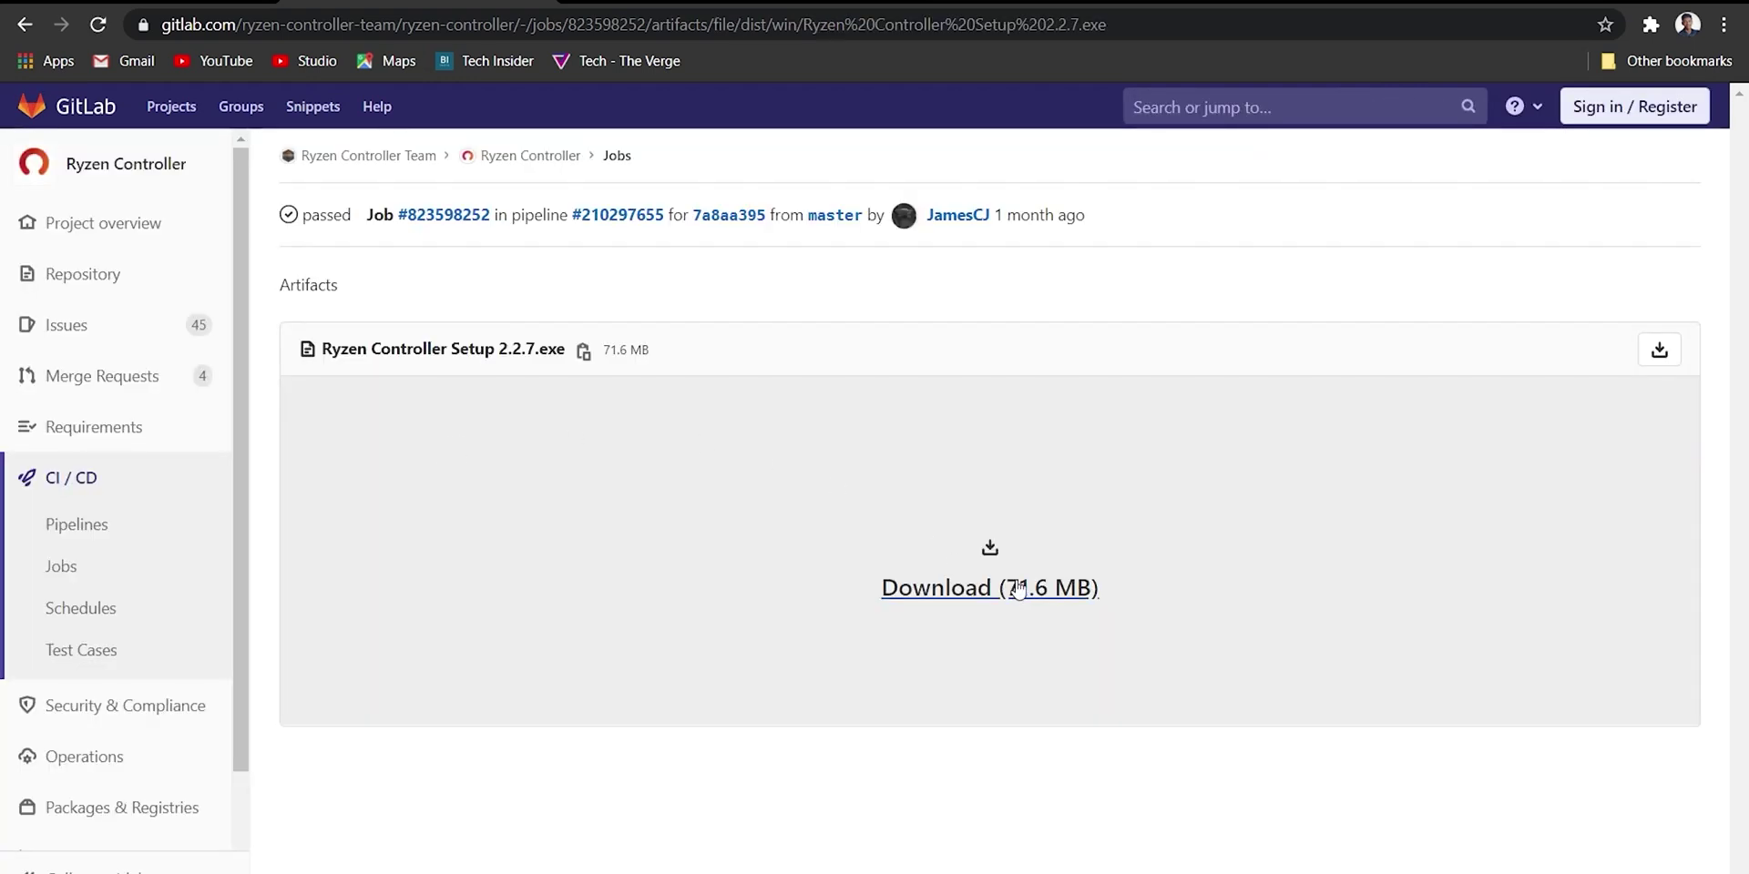
click(1009, 593)
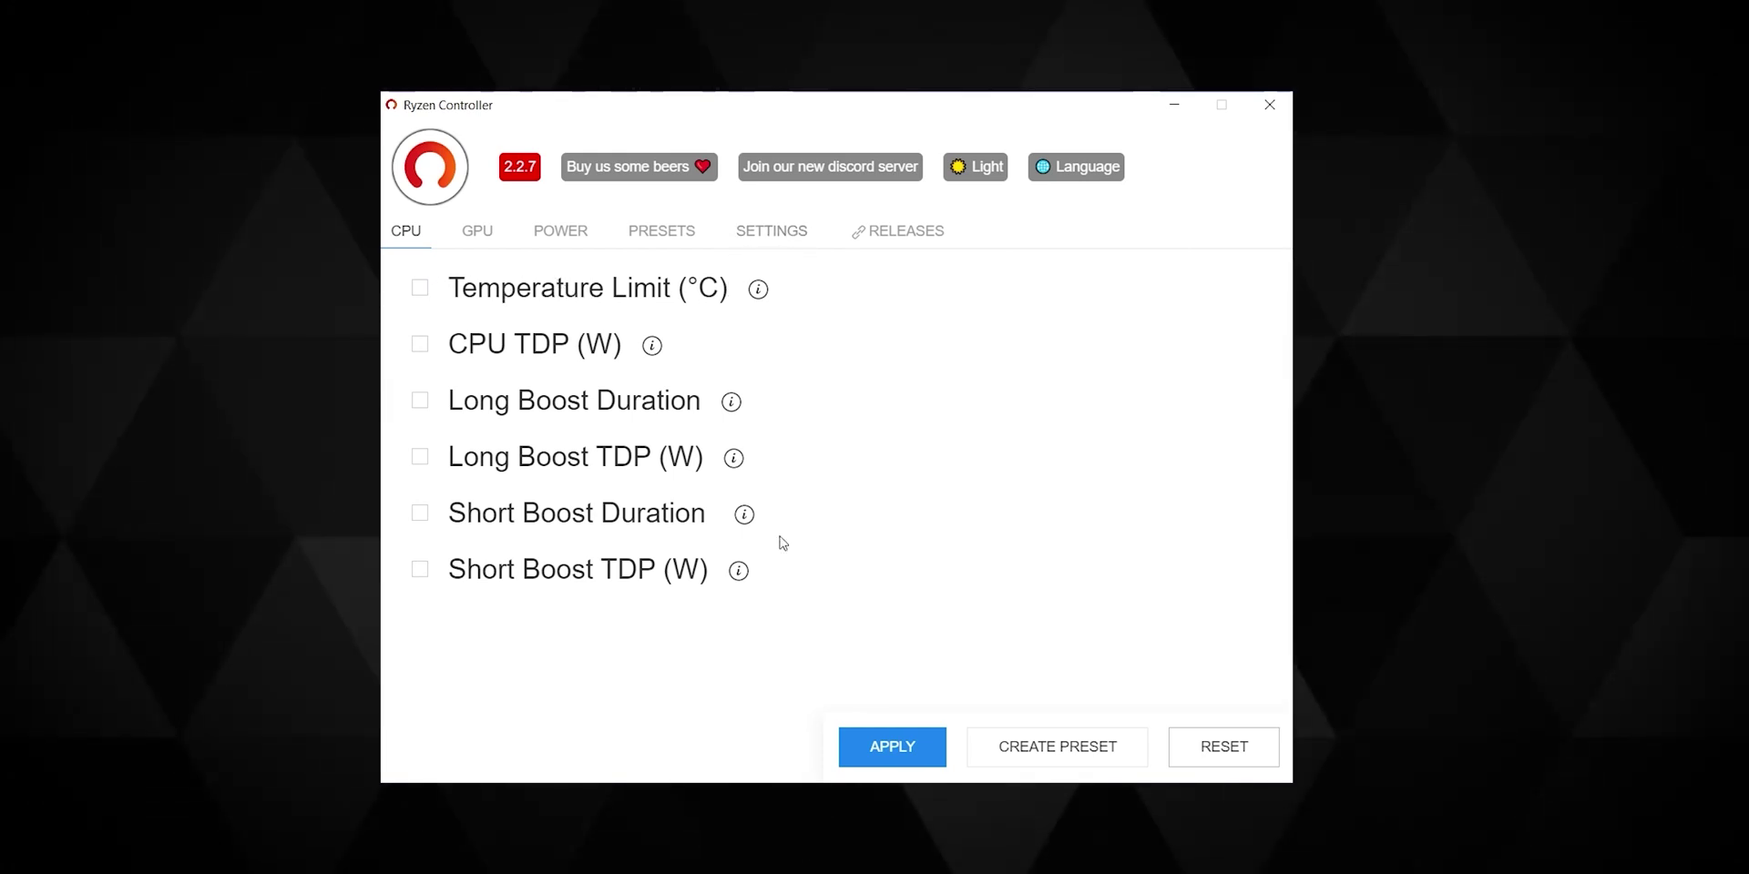
mouse_move(760, 293)
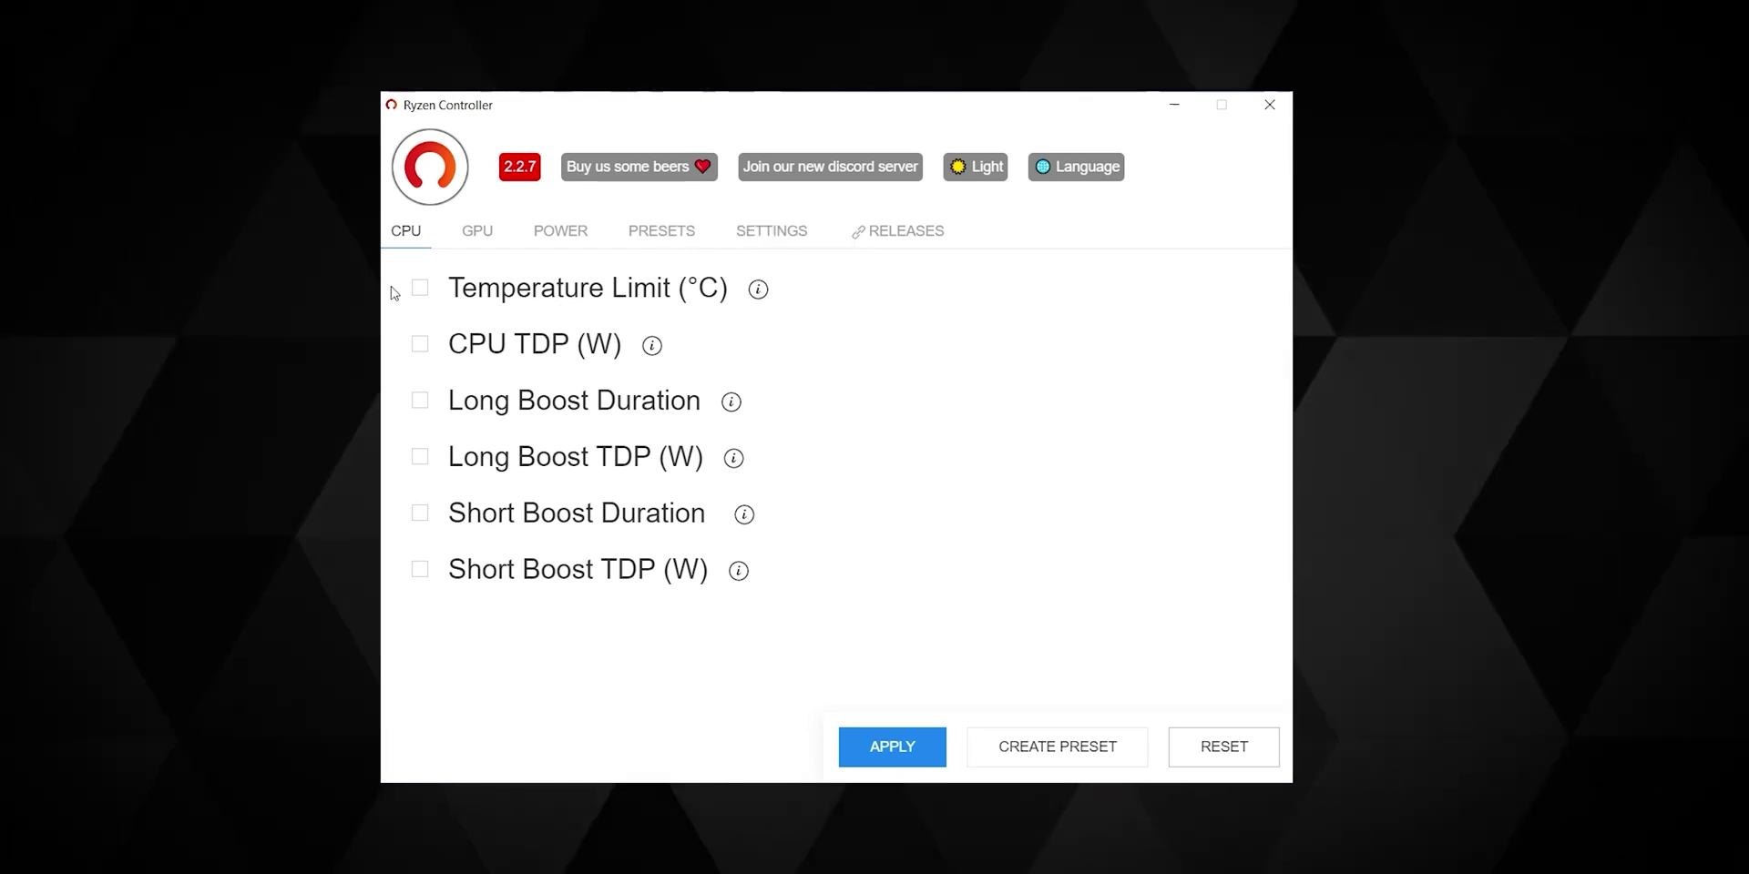
click(421, 289)
drag(483, 346, 407, 347)
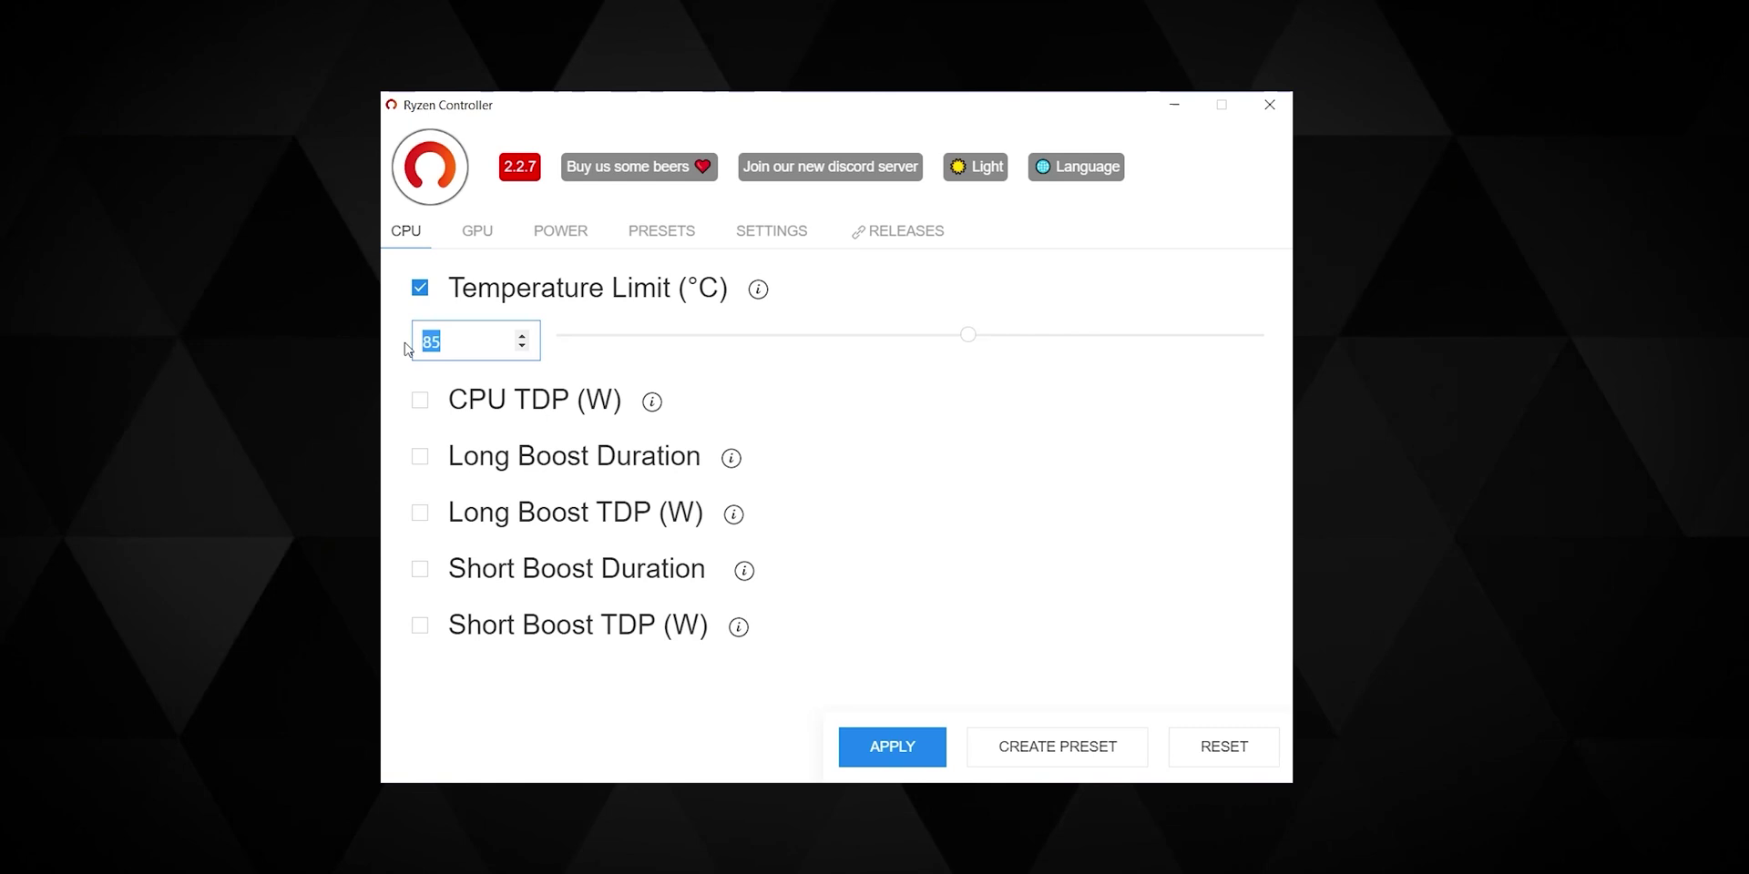
click(525, 347)
click(524, 347)
click(525, 347)
click(524, 347)
click(524, 347)
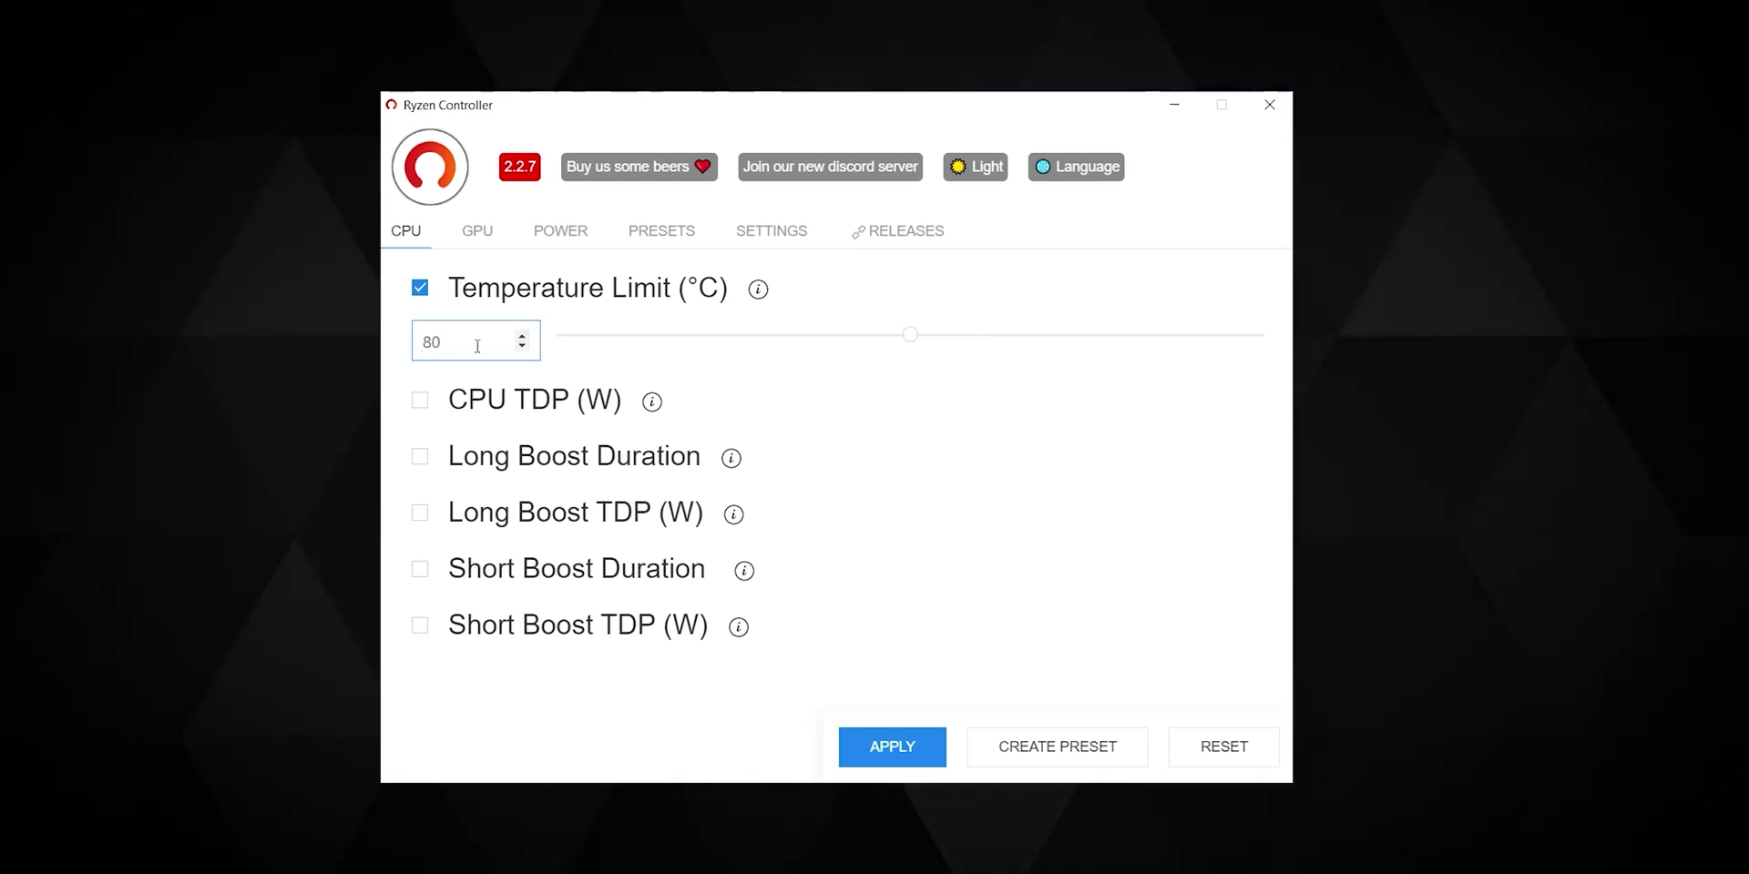
drag(477, 346, 421, 345)
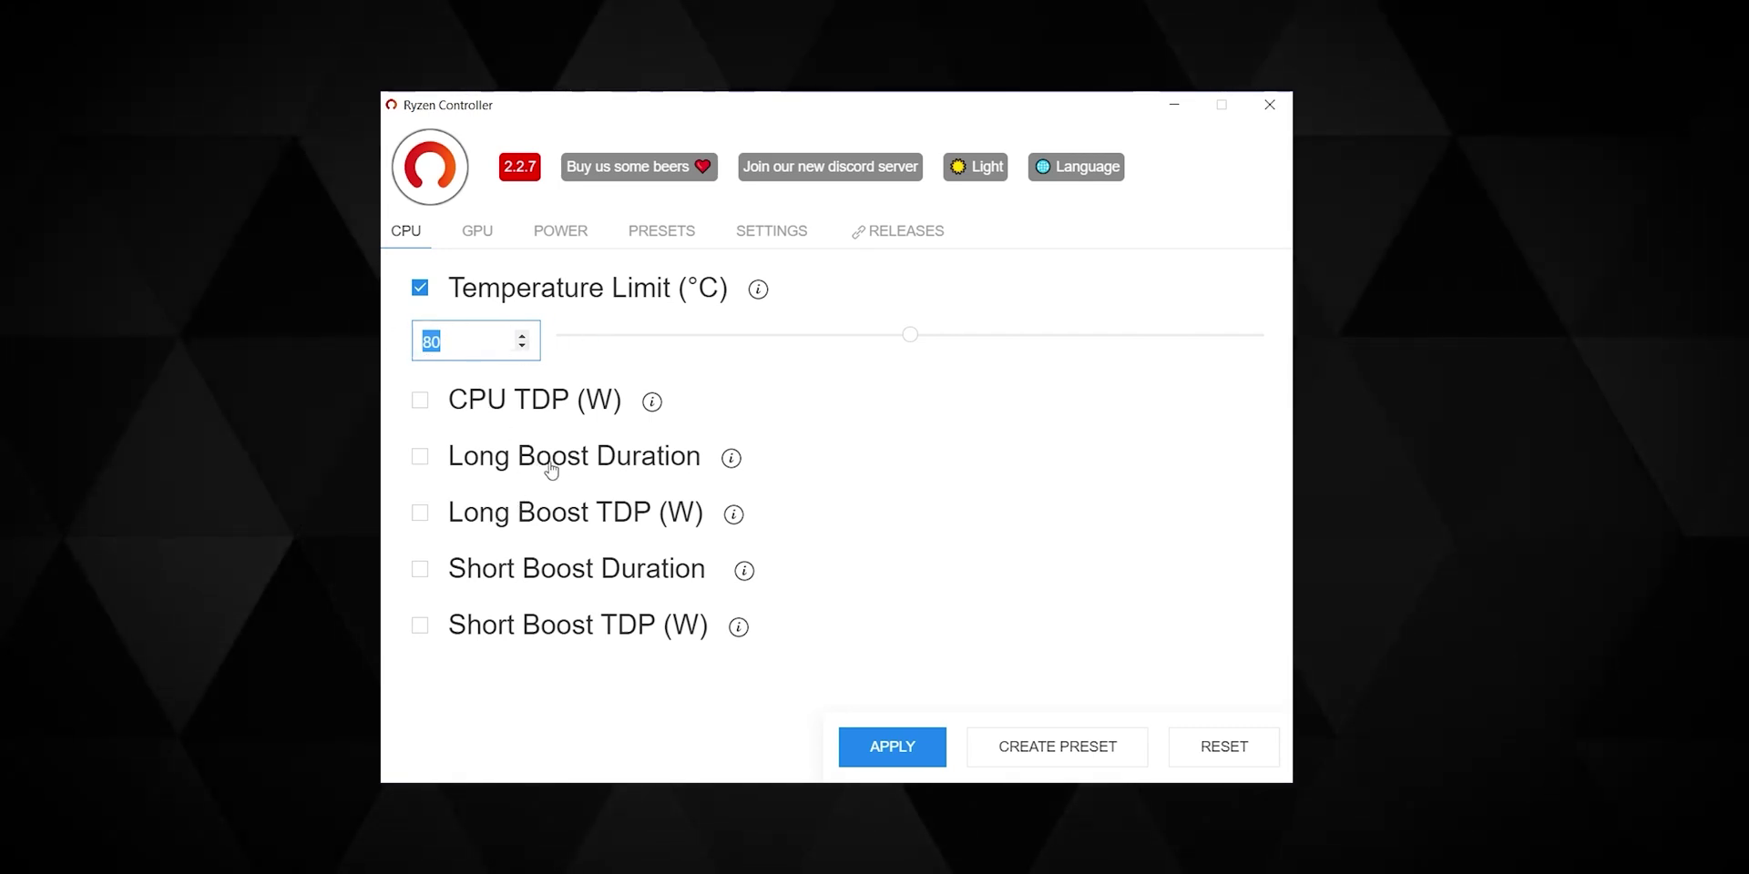
double_click(522, 337)
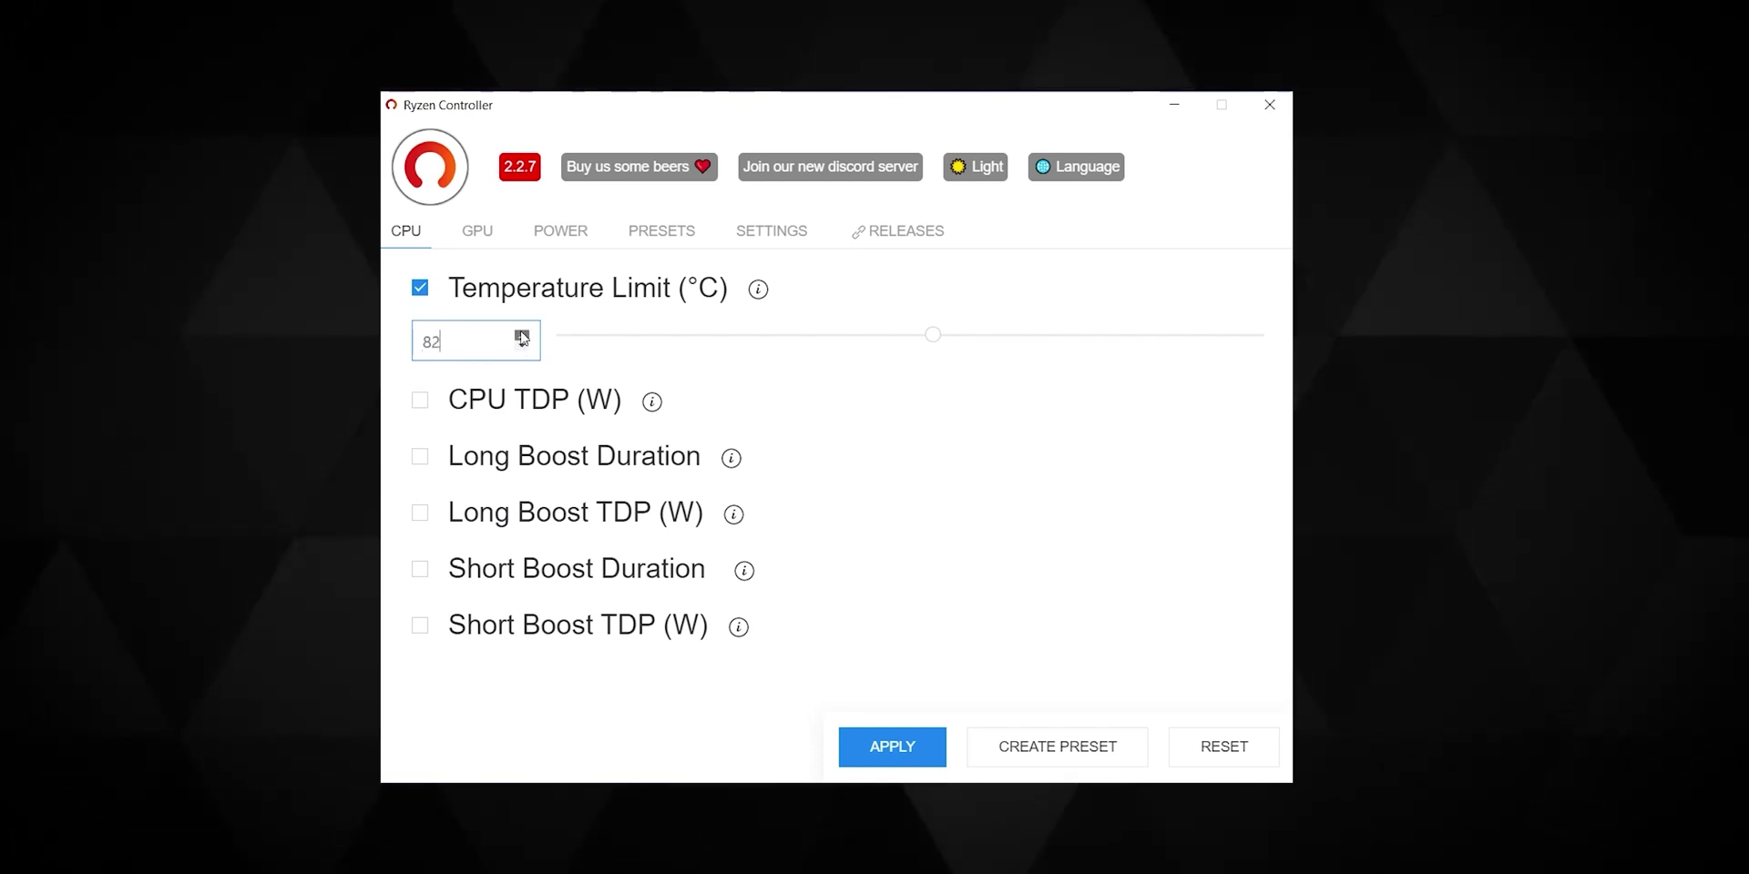
click(522, 335)
click(522, 335)
click(522, 335)
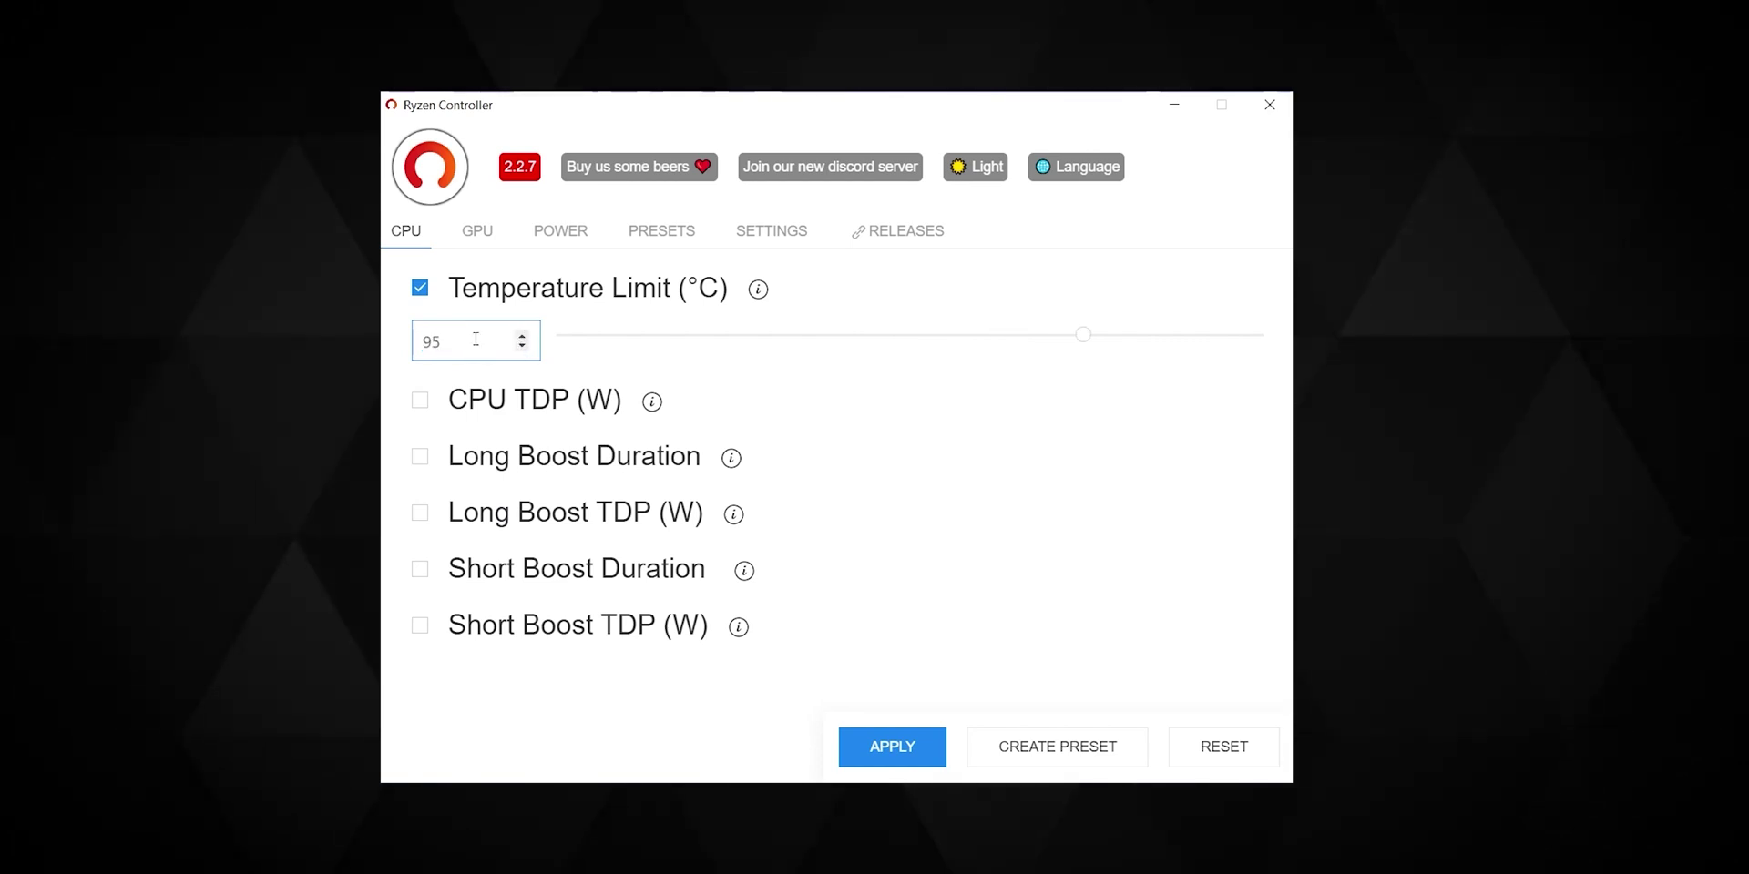
drag(442, 346, 414, 347)
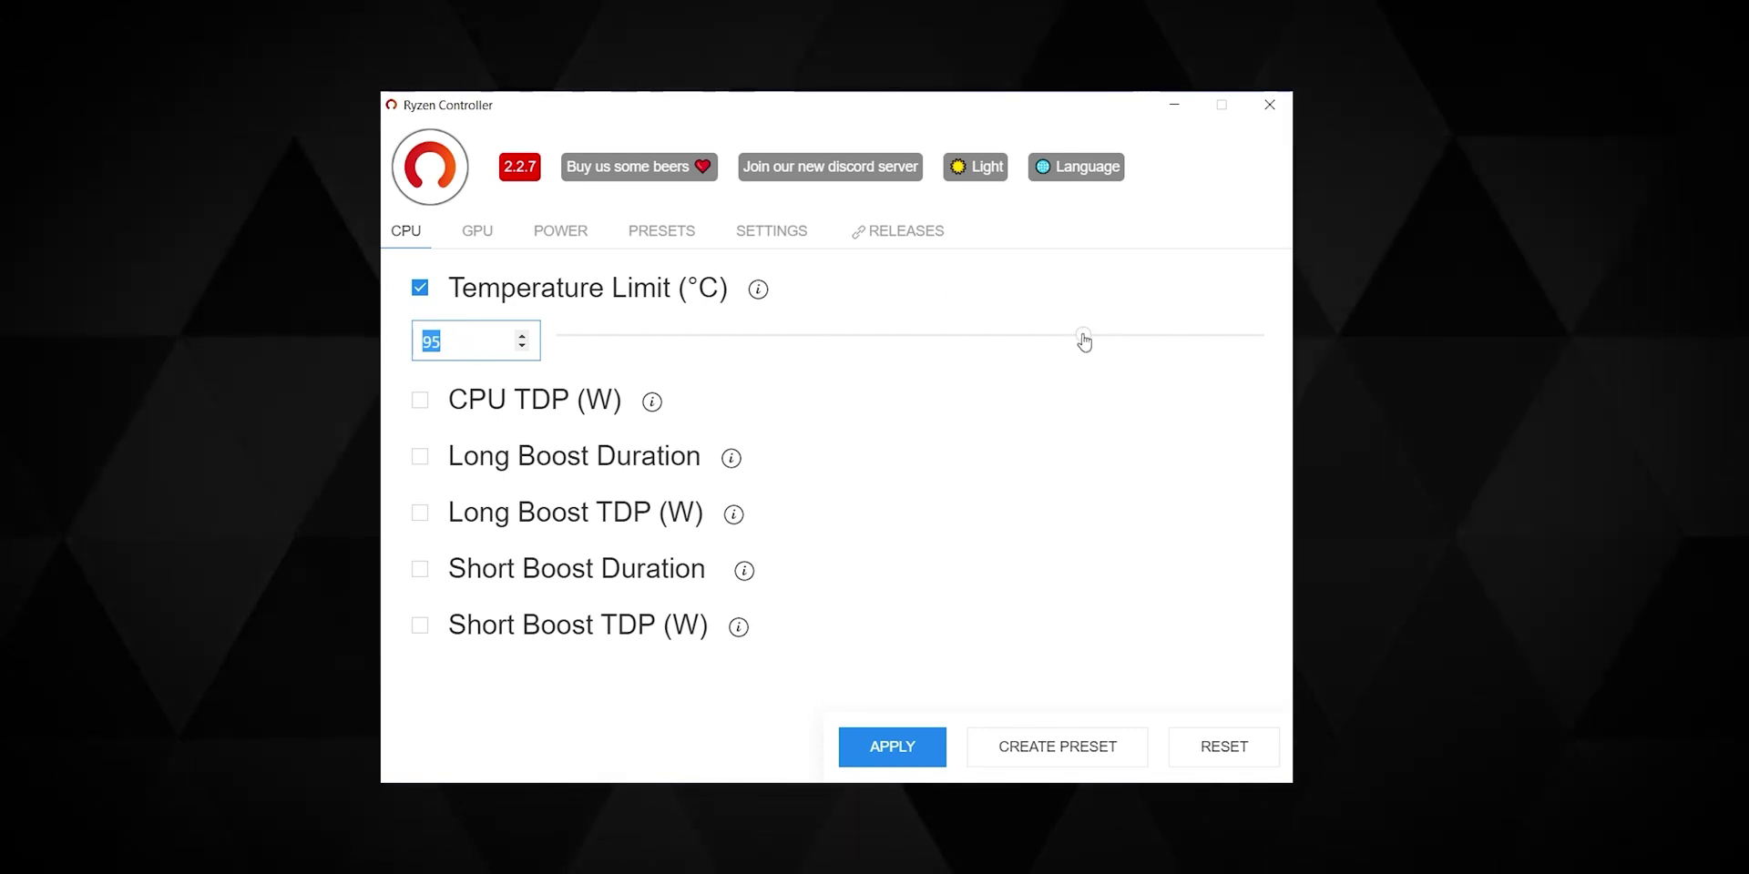
drag(1084, 341, 796, 336)
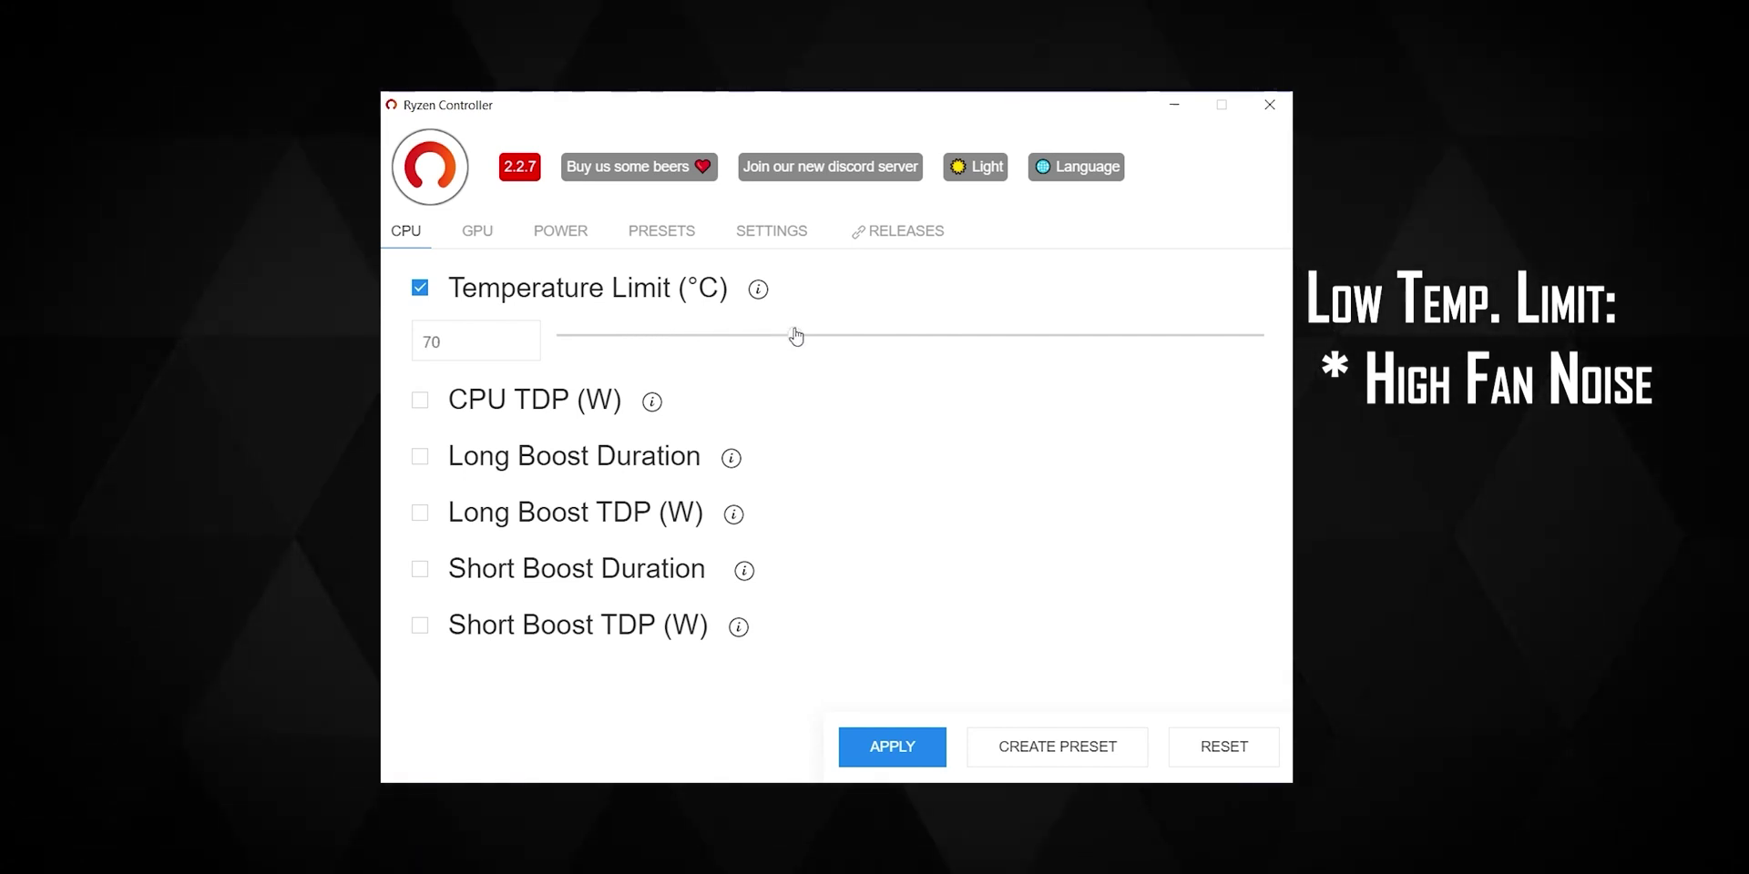
double_click(471, 333)
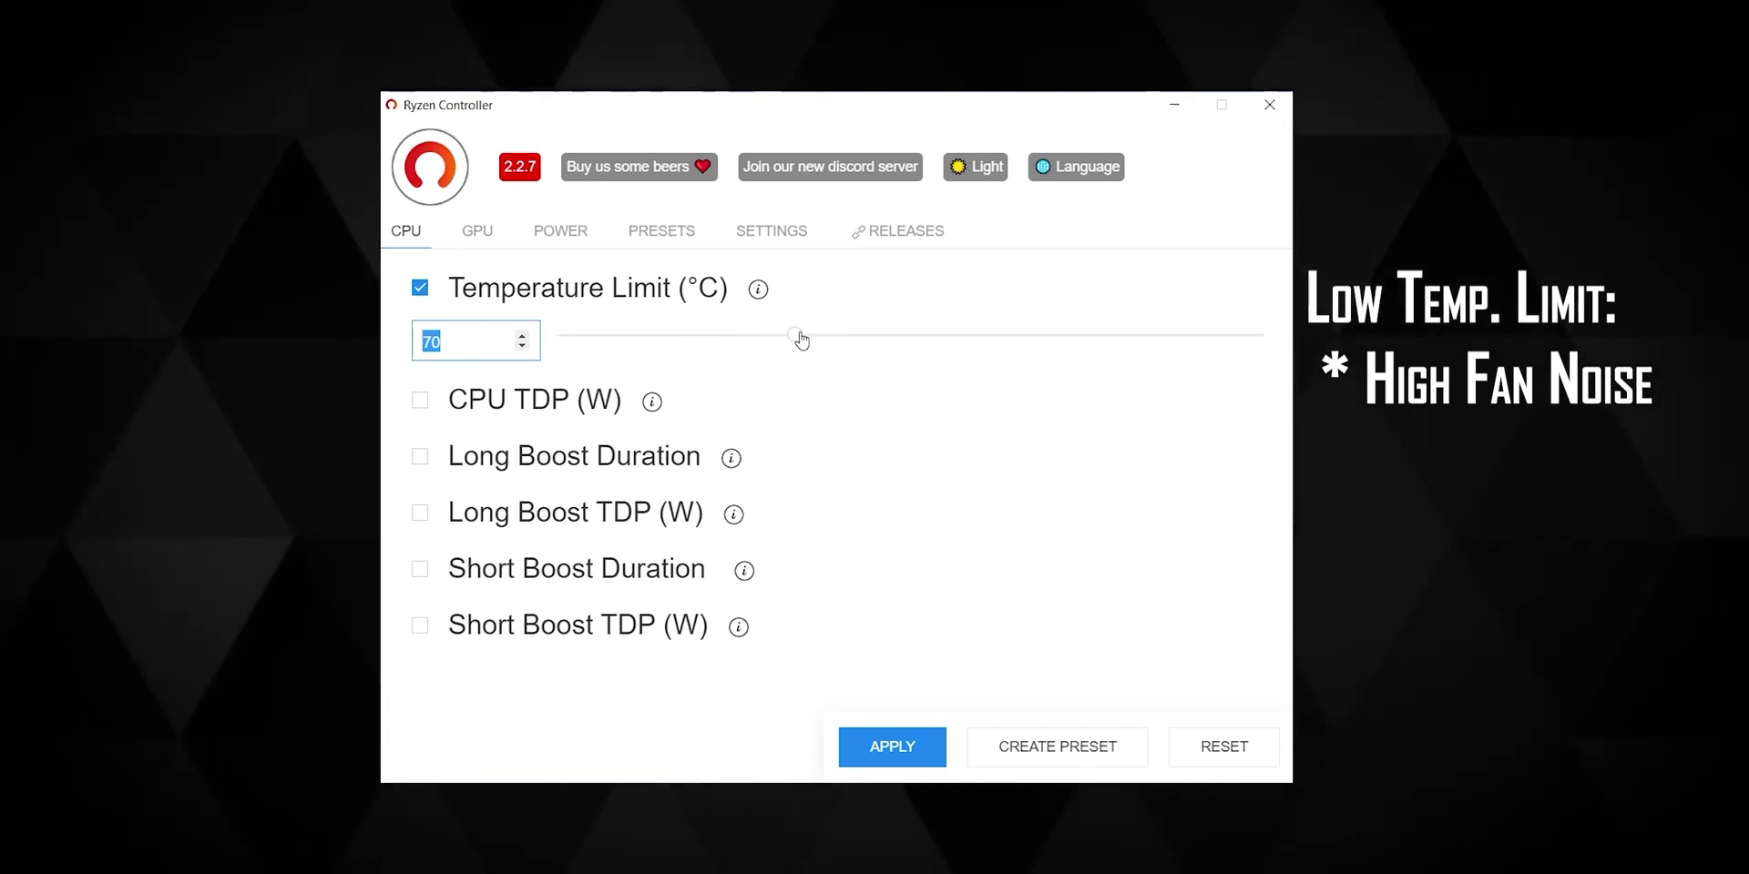
drag(801, 340, 972, 331)
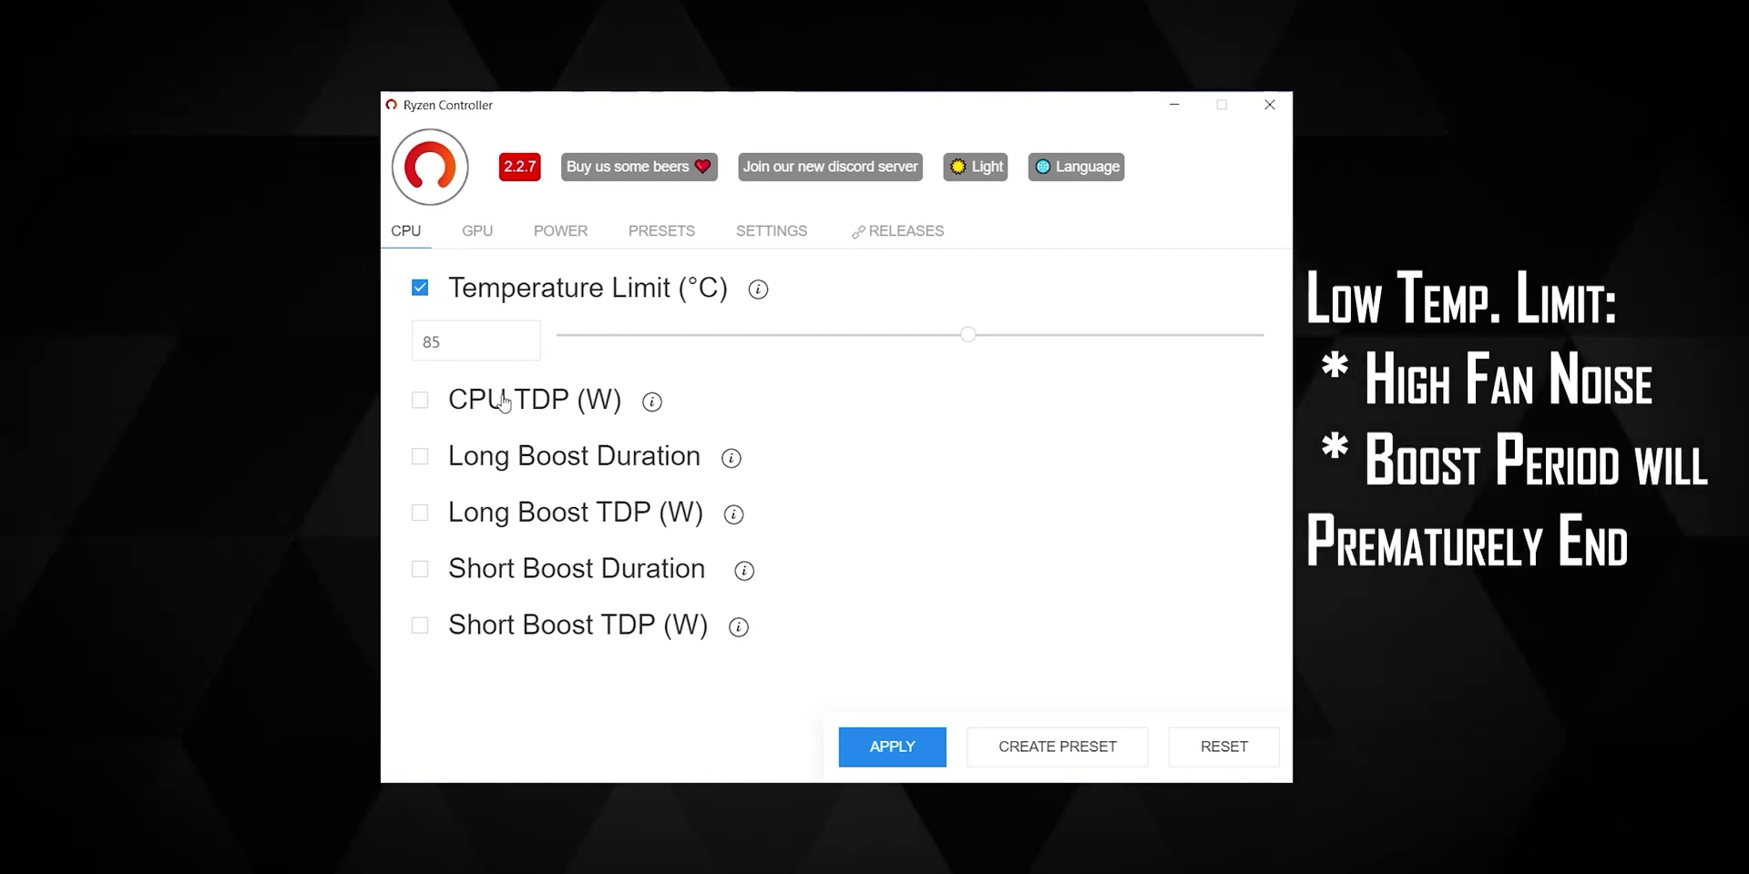
click(461, 290)
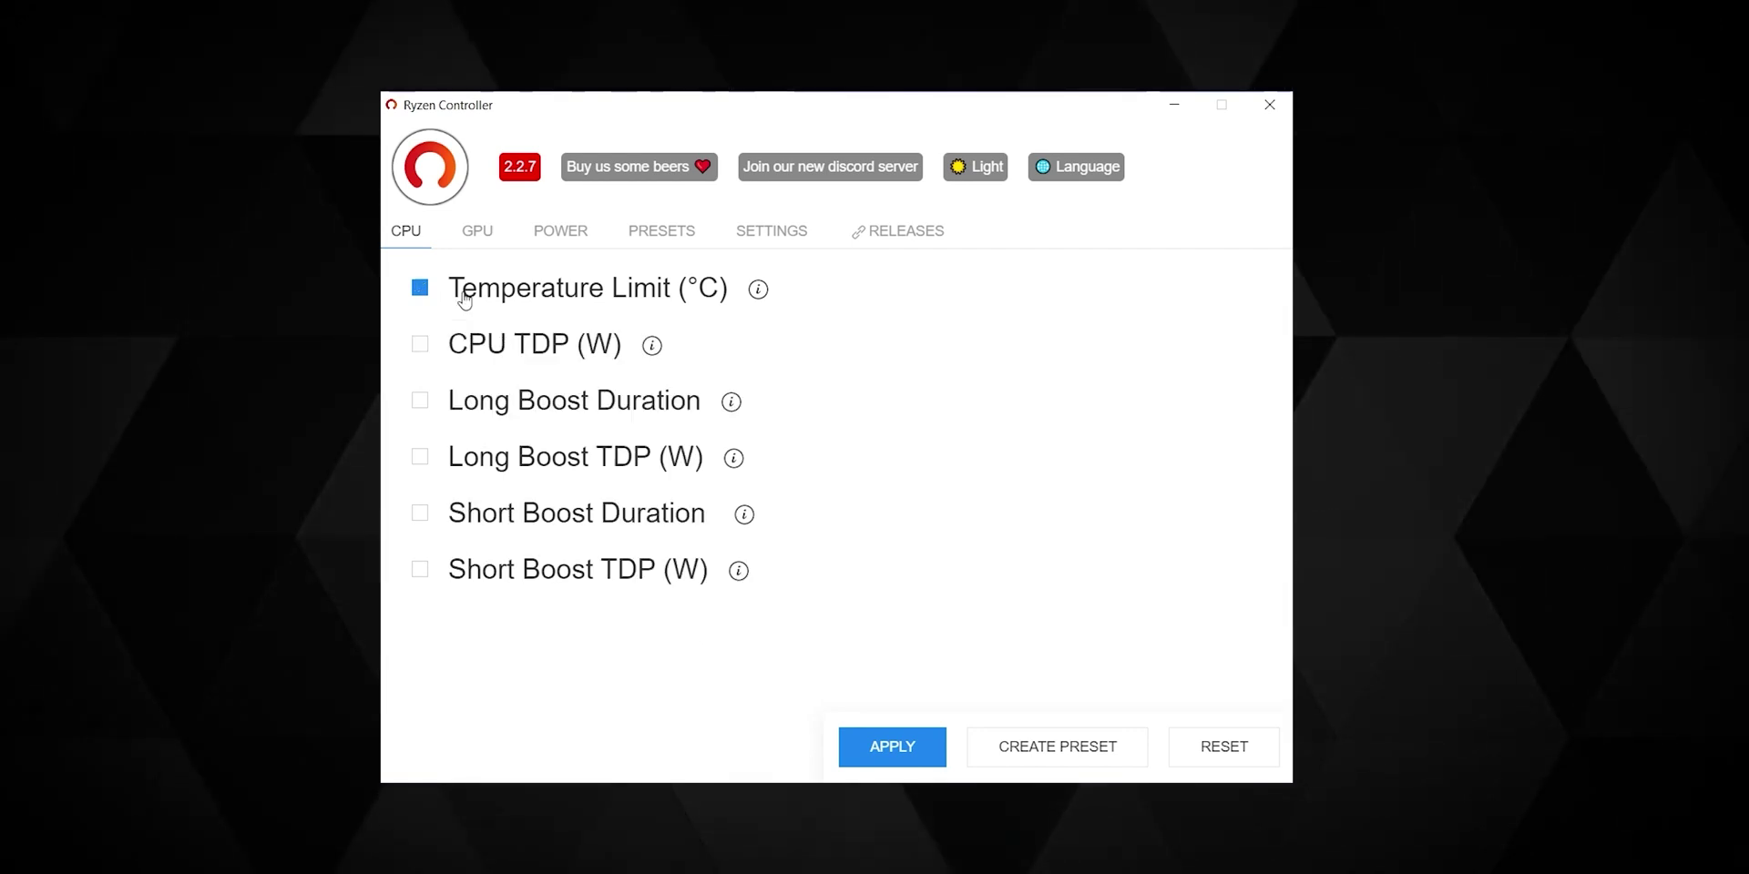
click(452, 345)
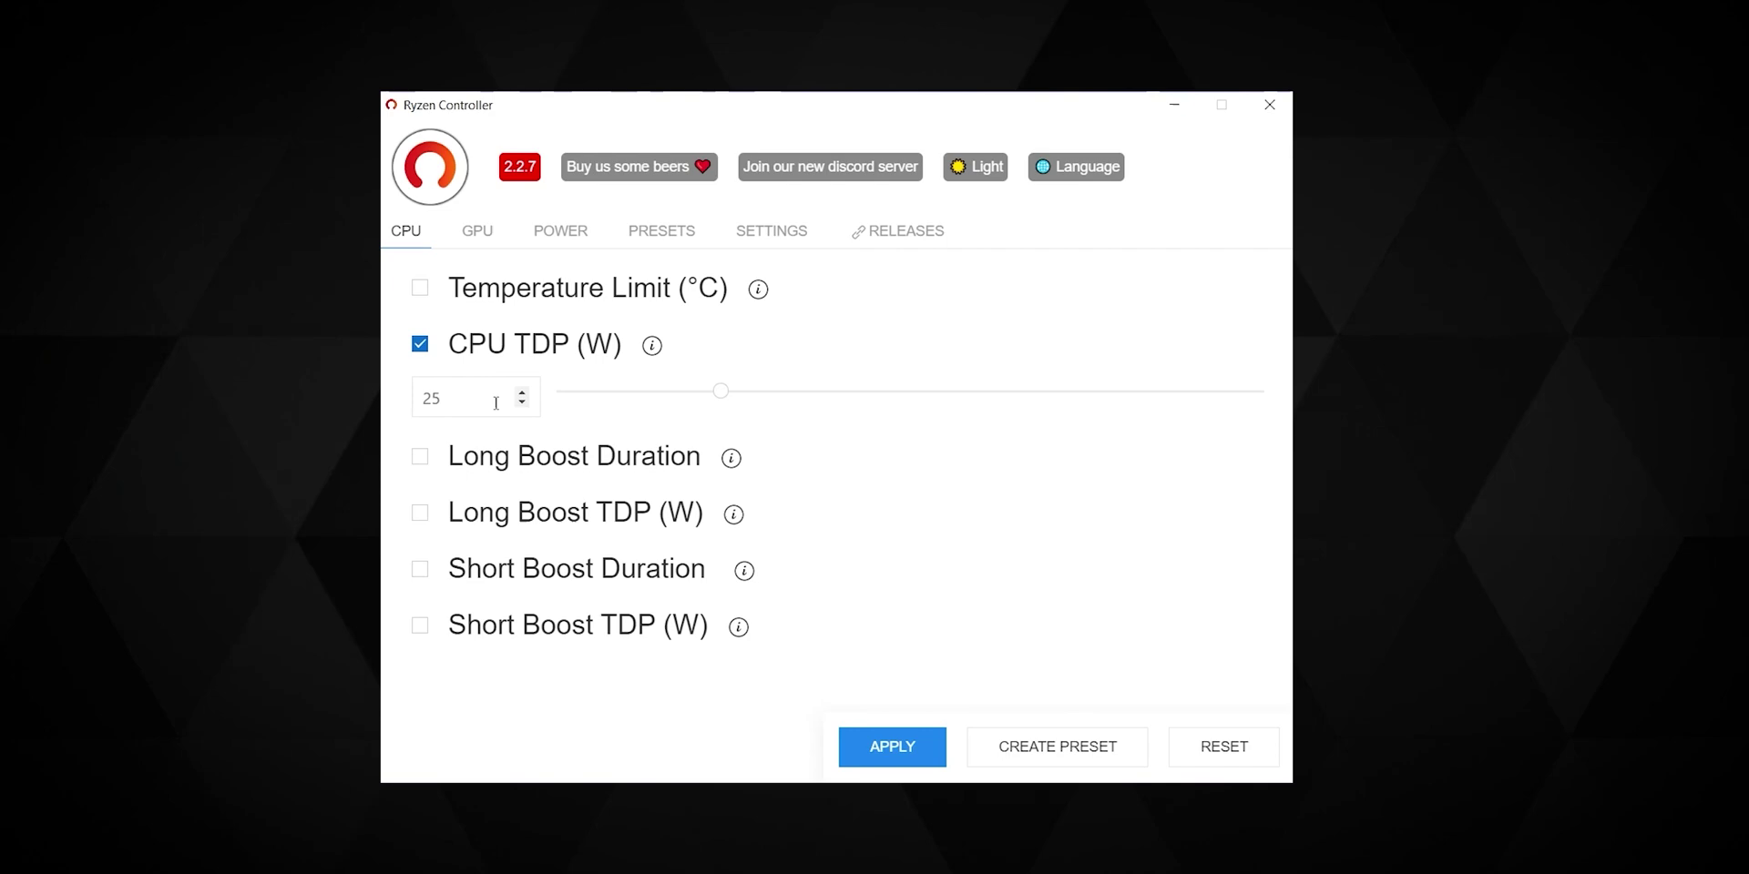
click(522, 394)
click(522, 393)
click(522, 393)
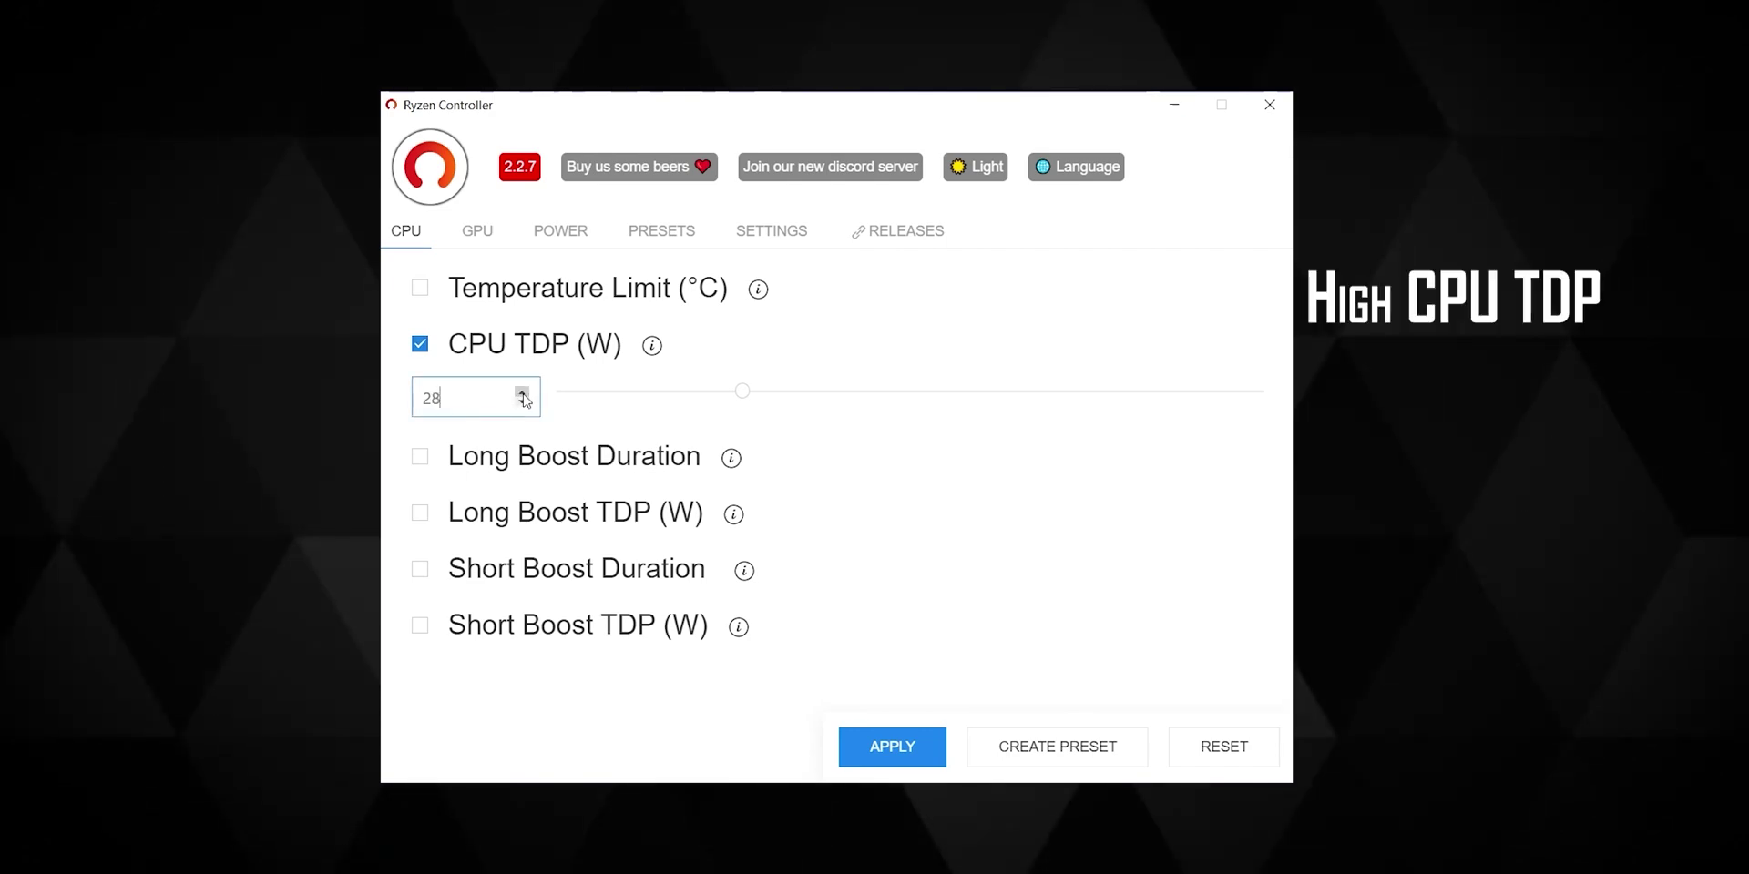
click(522, 393)
click(522, 394)
click(522, 393)
click(522, 393)
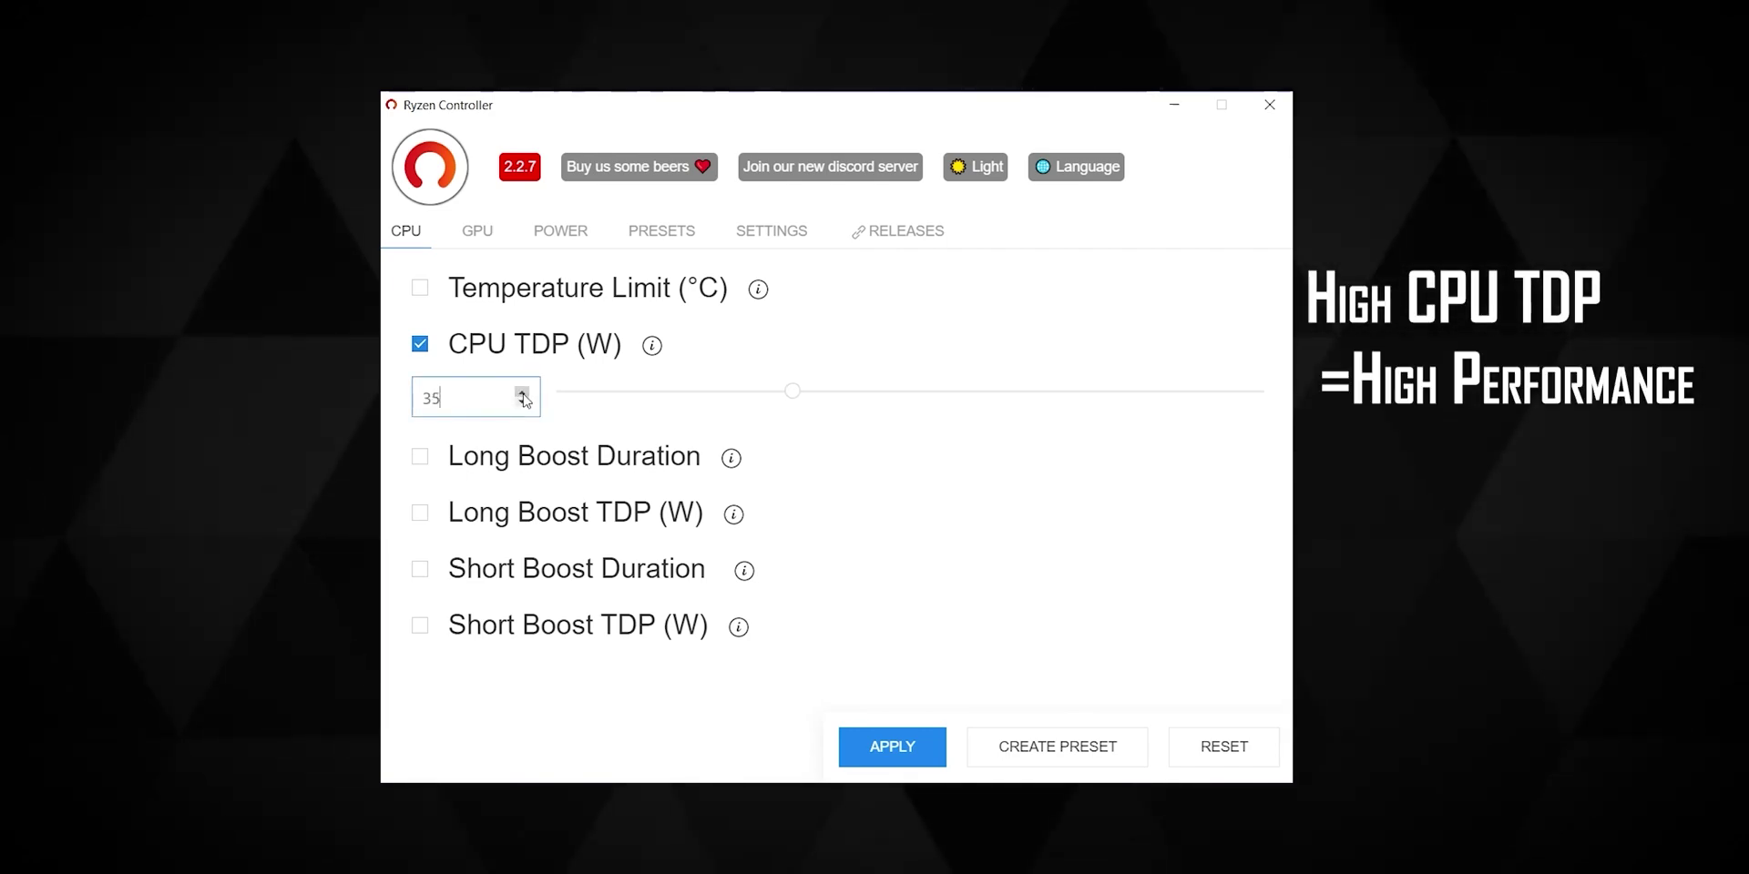
double_click(477, 410)
click(401, 391)
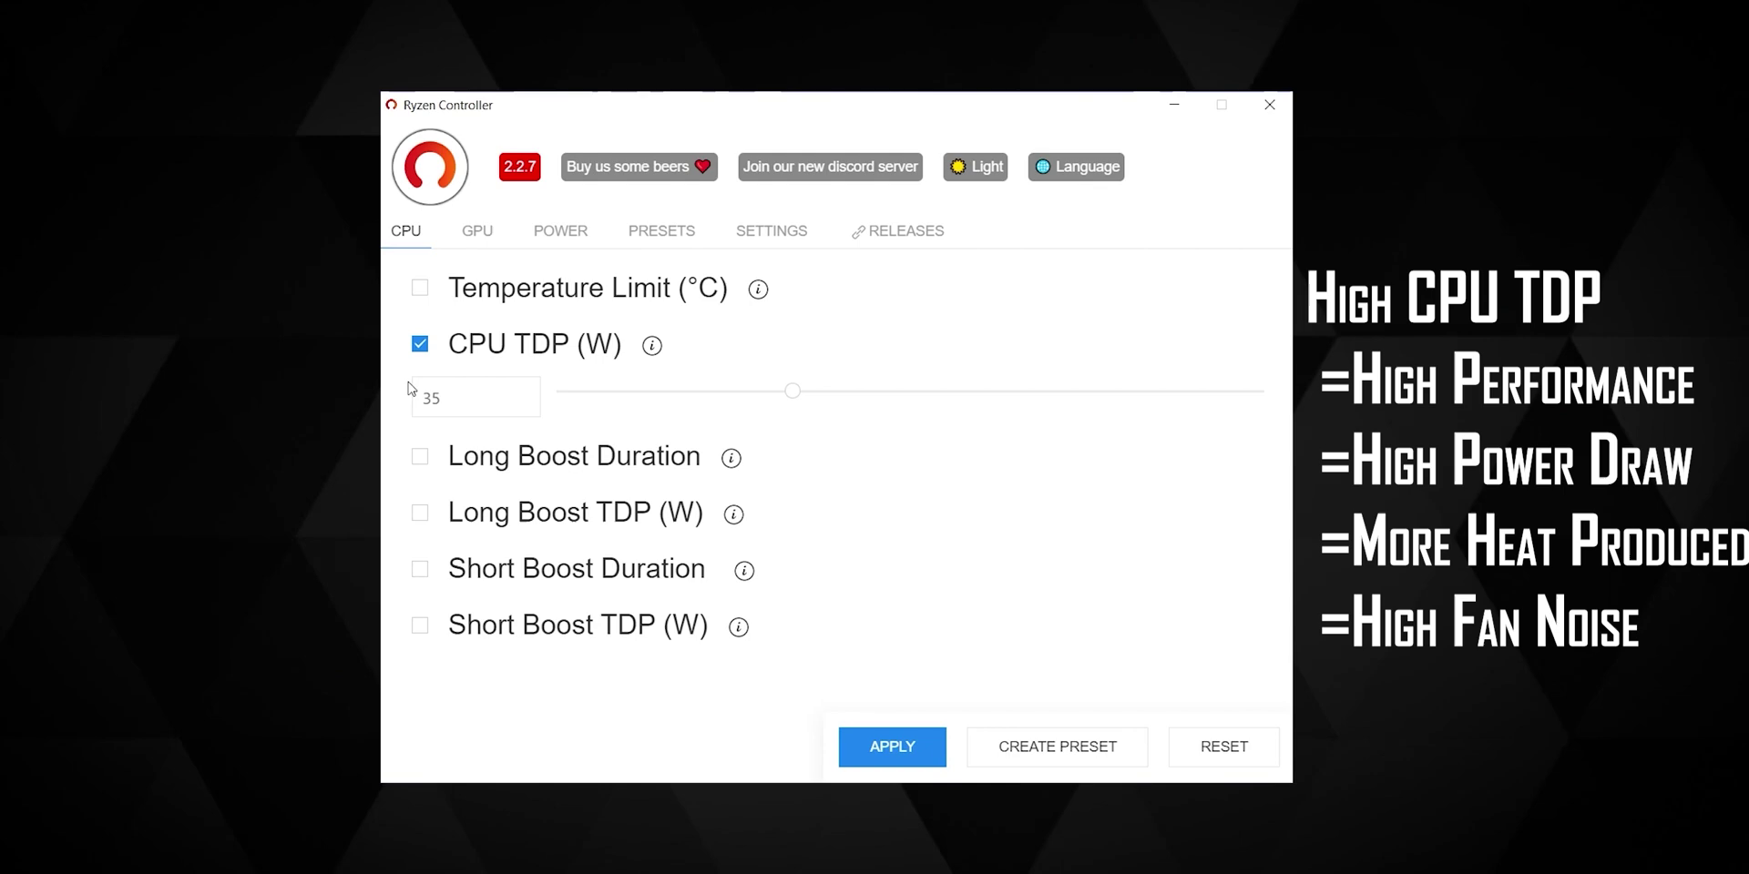
click(420, 344)
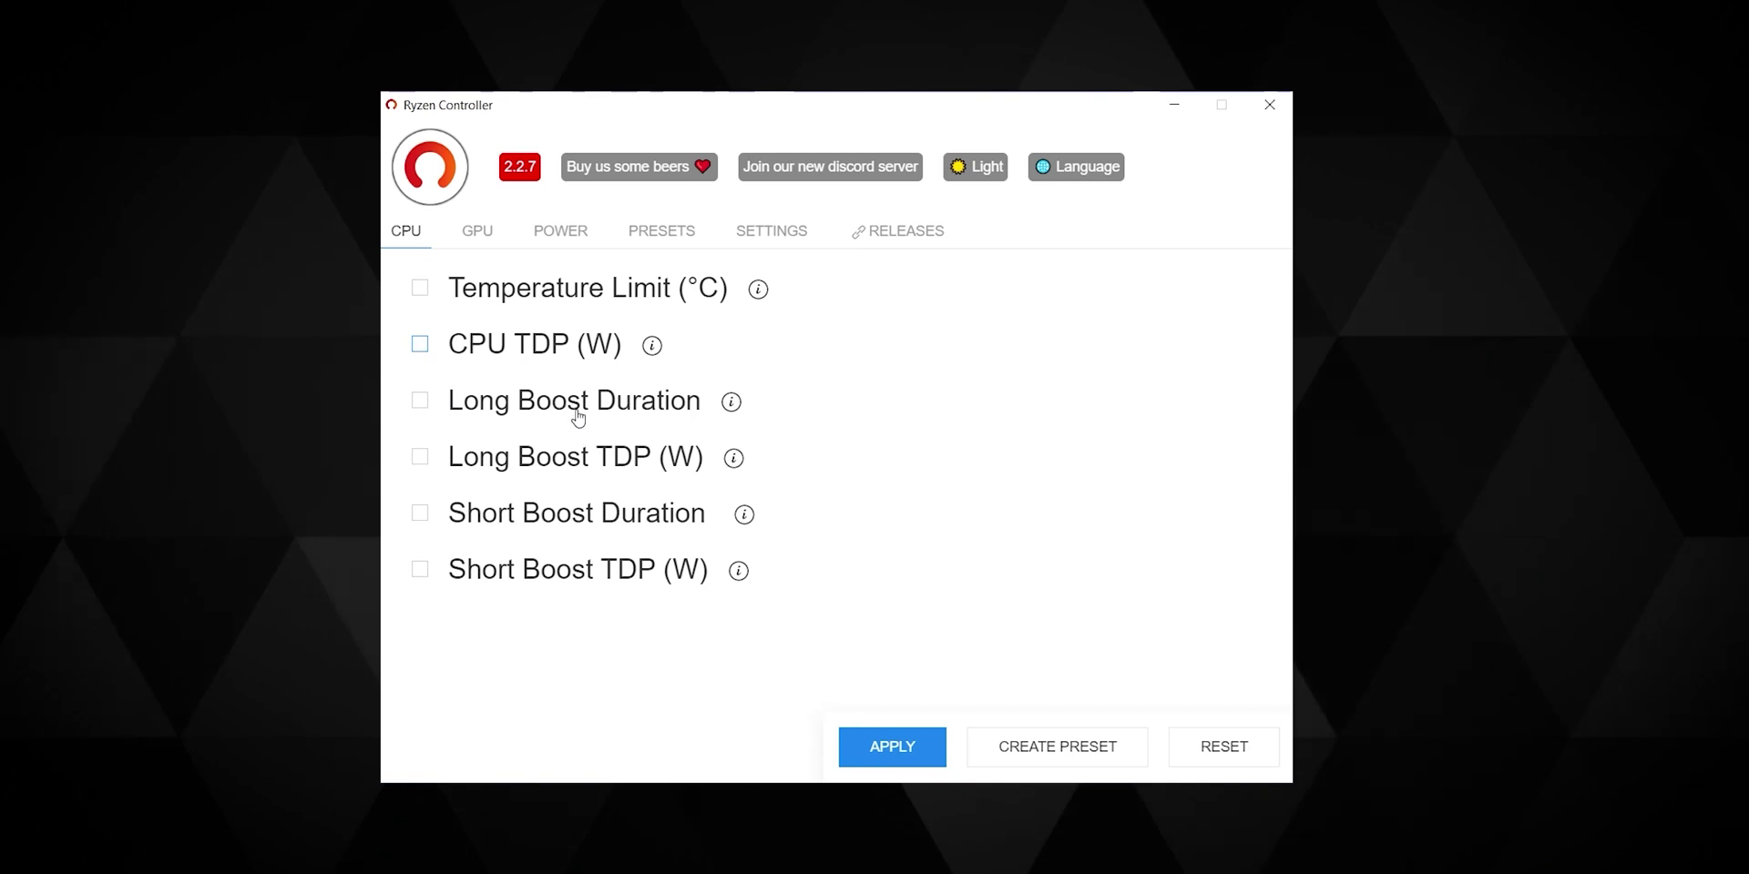
Enable Long Boost TDP, raise it from 25 to 45 W, and compare it with the 35 W CPU TDP.
click(420, 458)
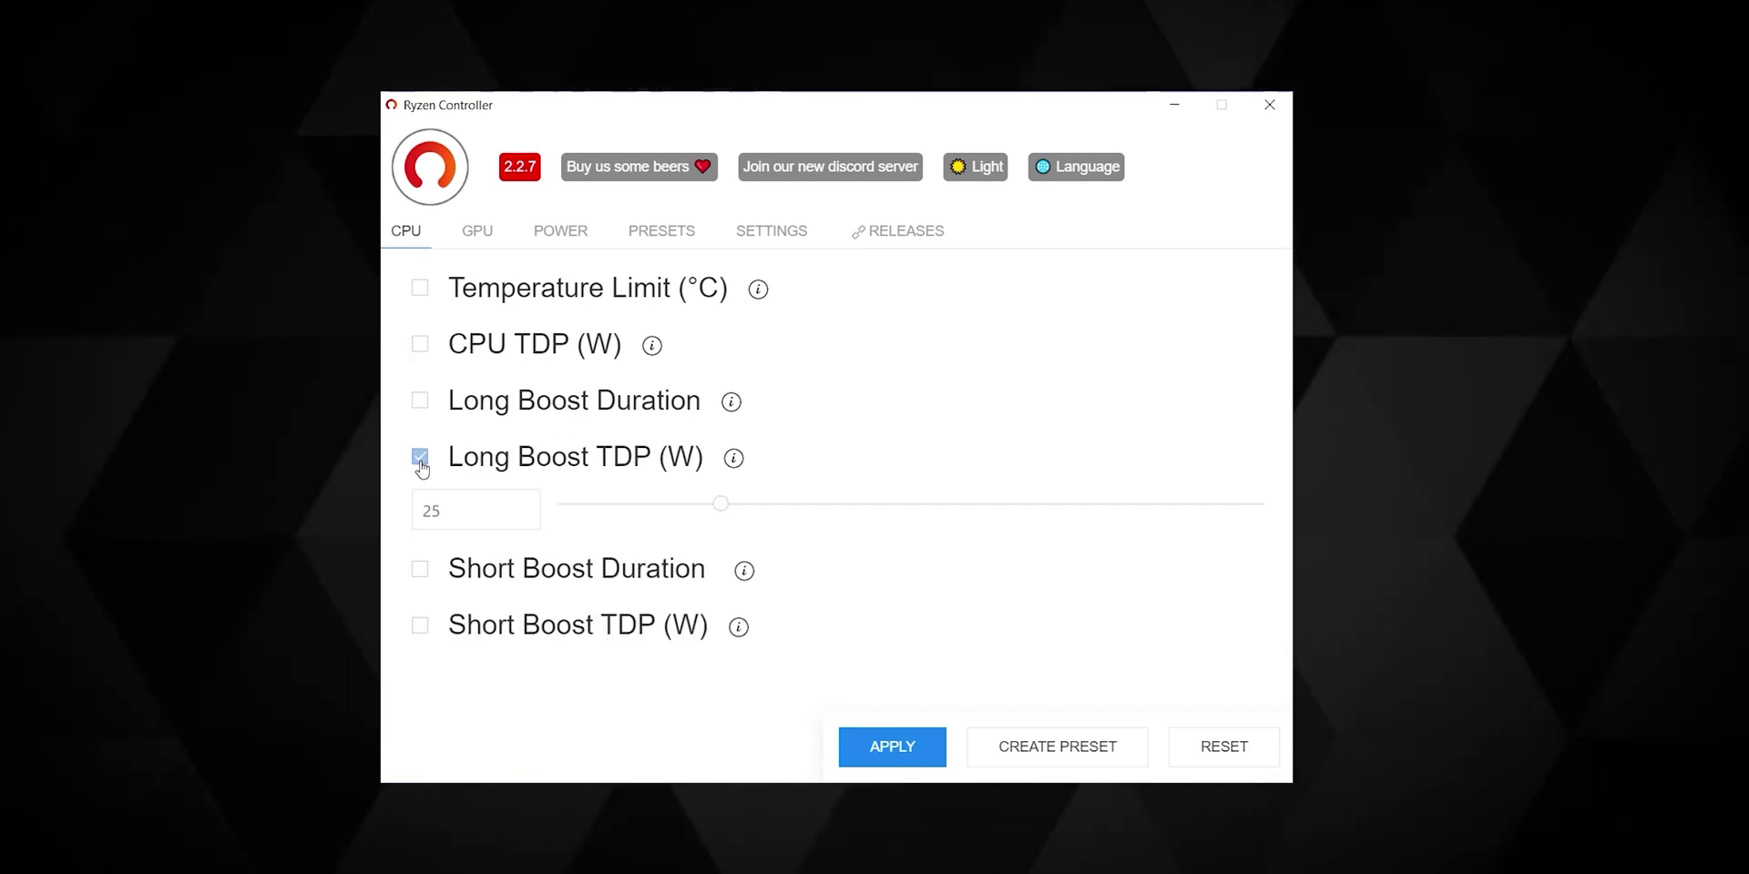
click(522, 505)
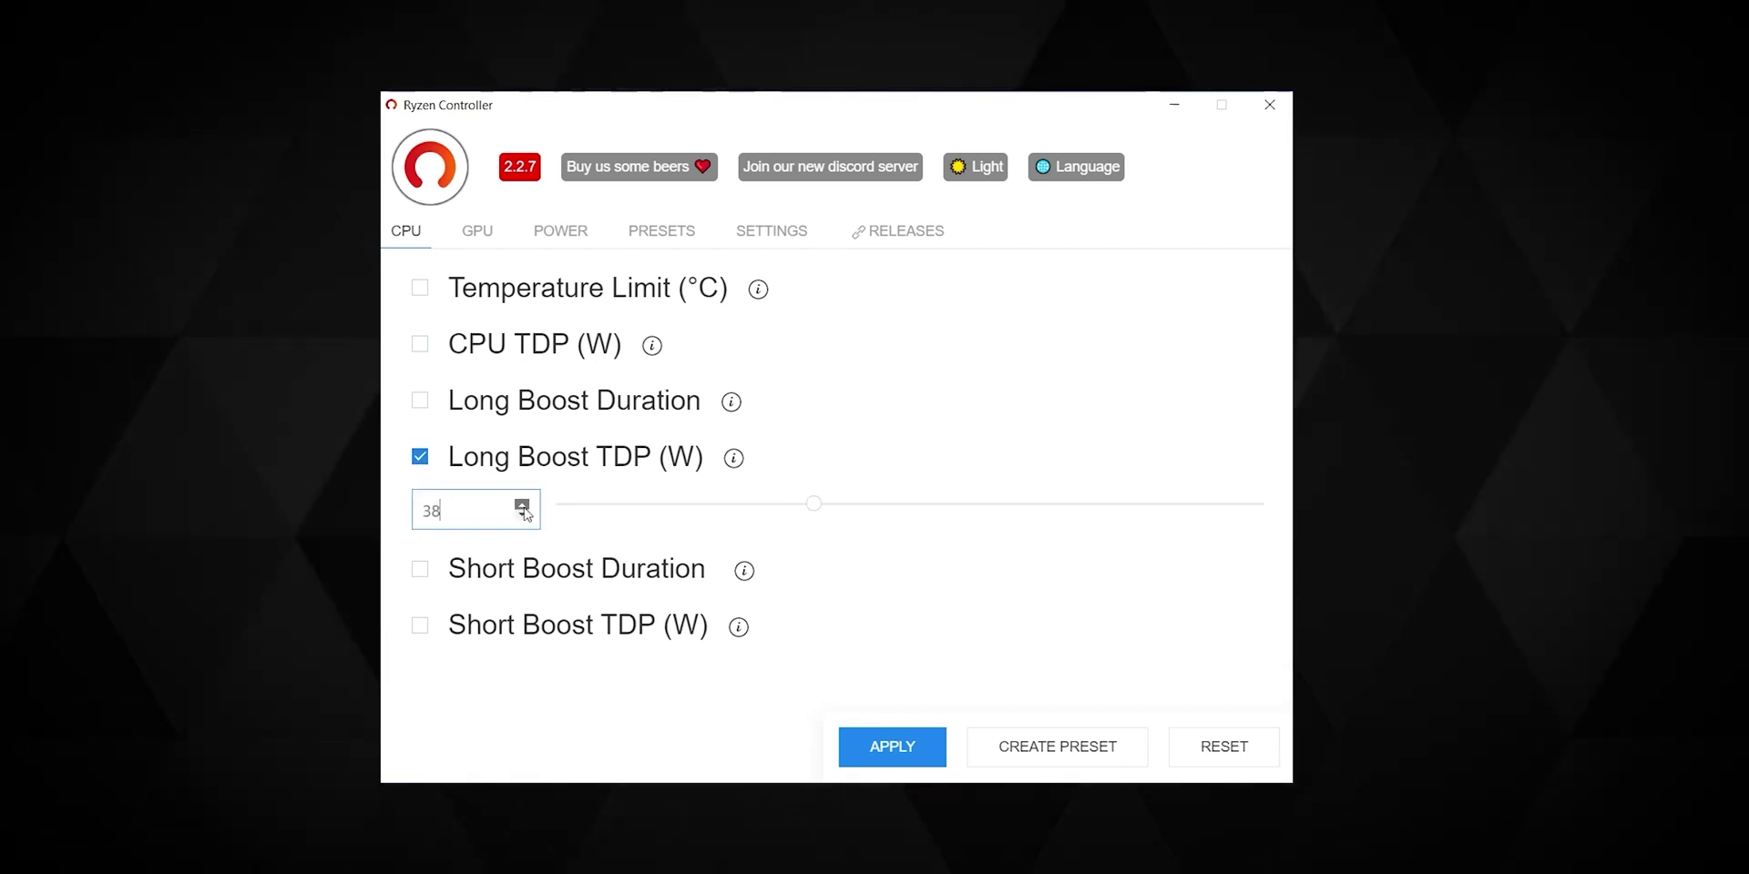
click(522, 505)
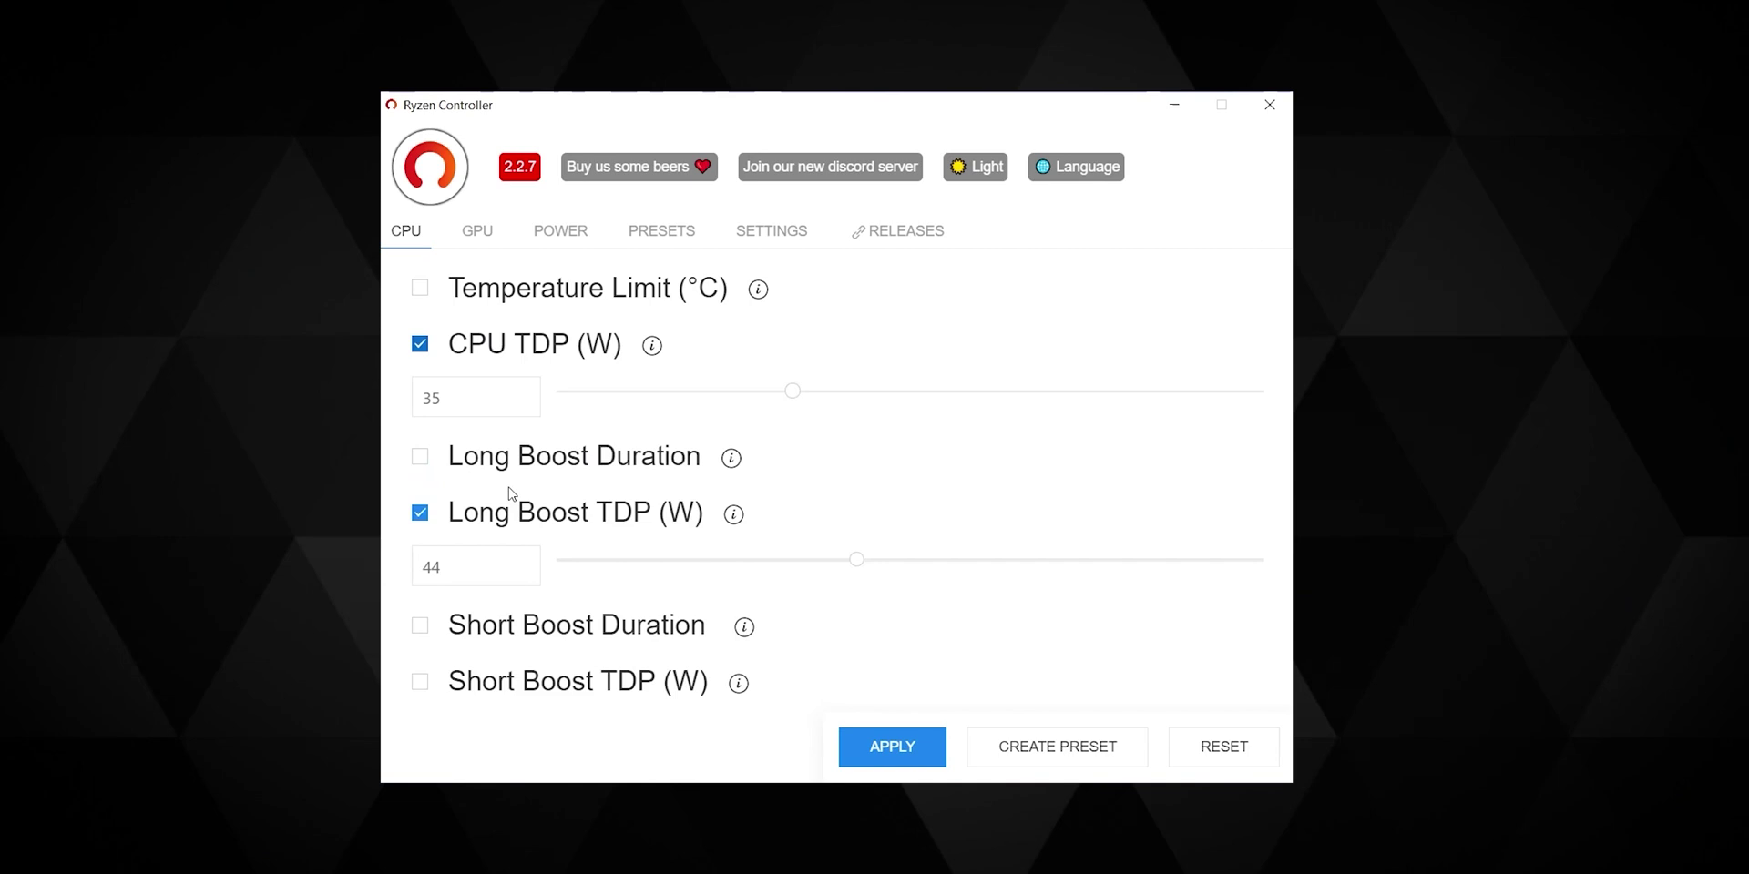
click(521, 562)
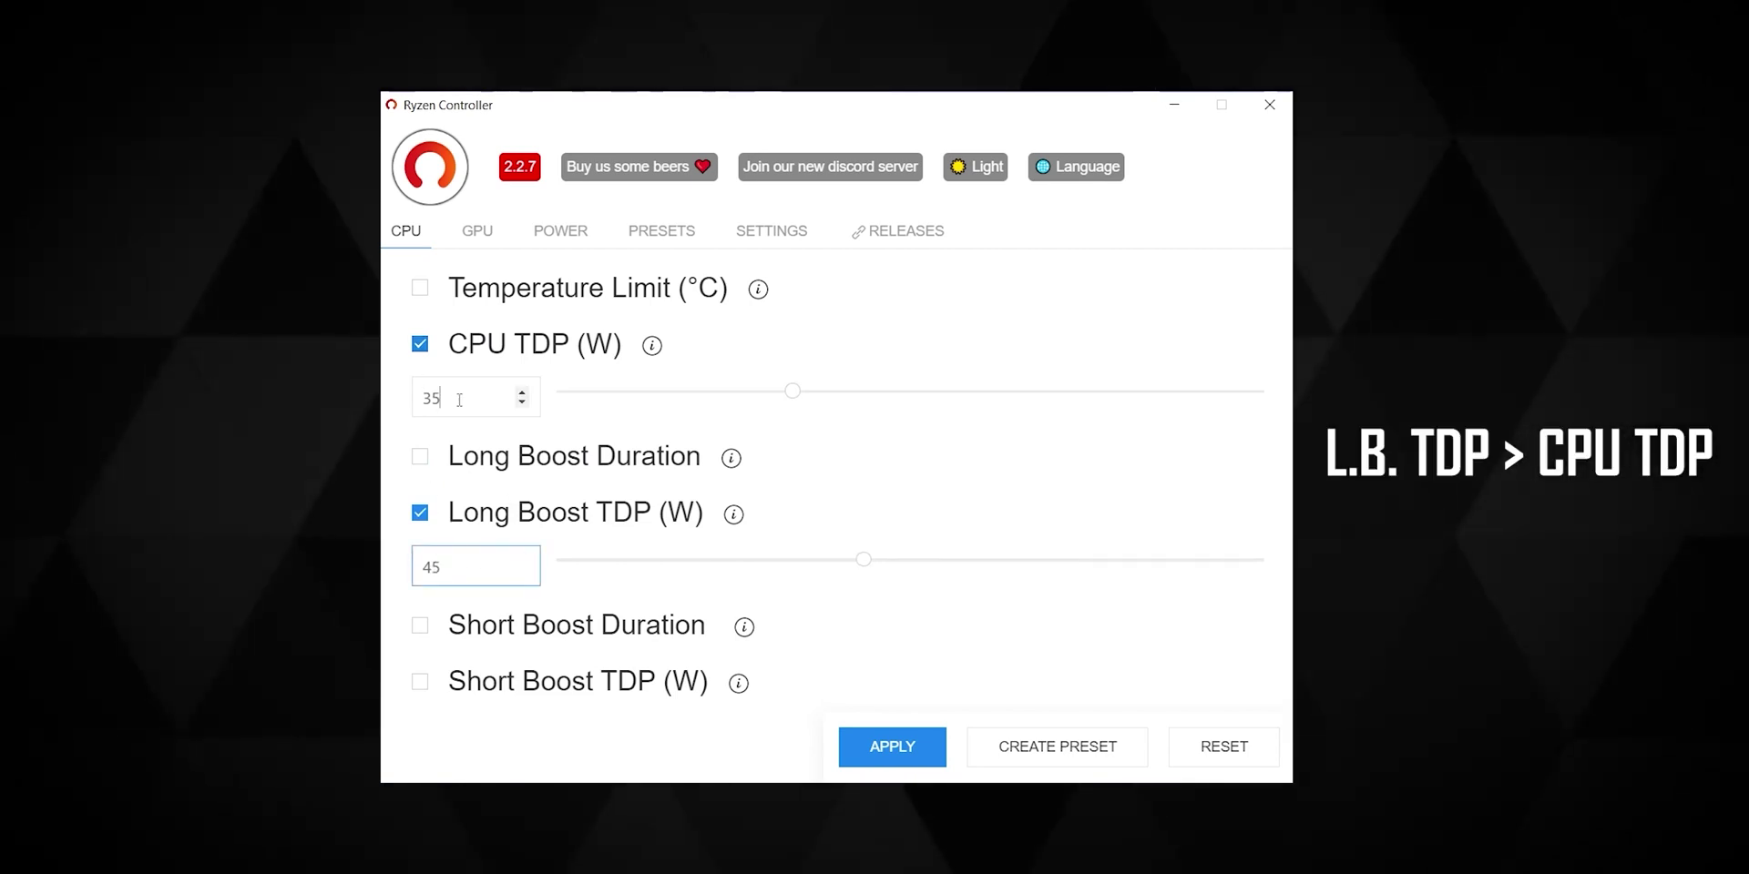
double_click(460, 399)
double_click(421, 566)
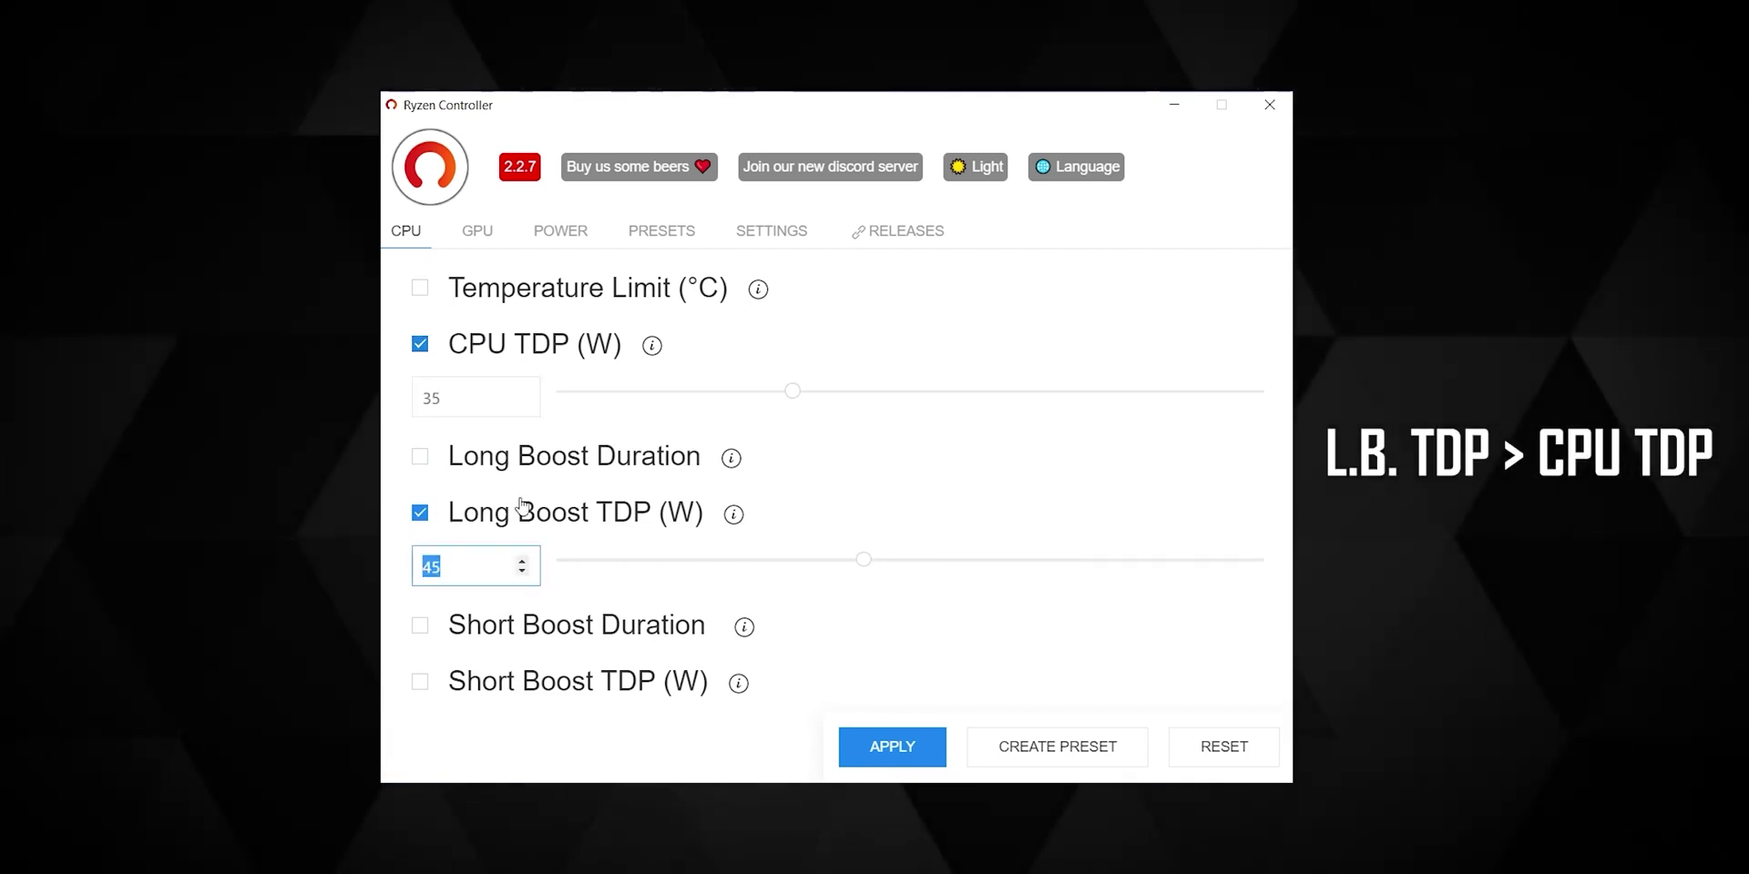
click(637, 539)
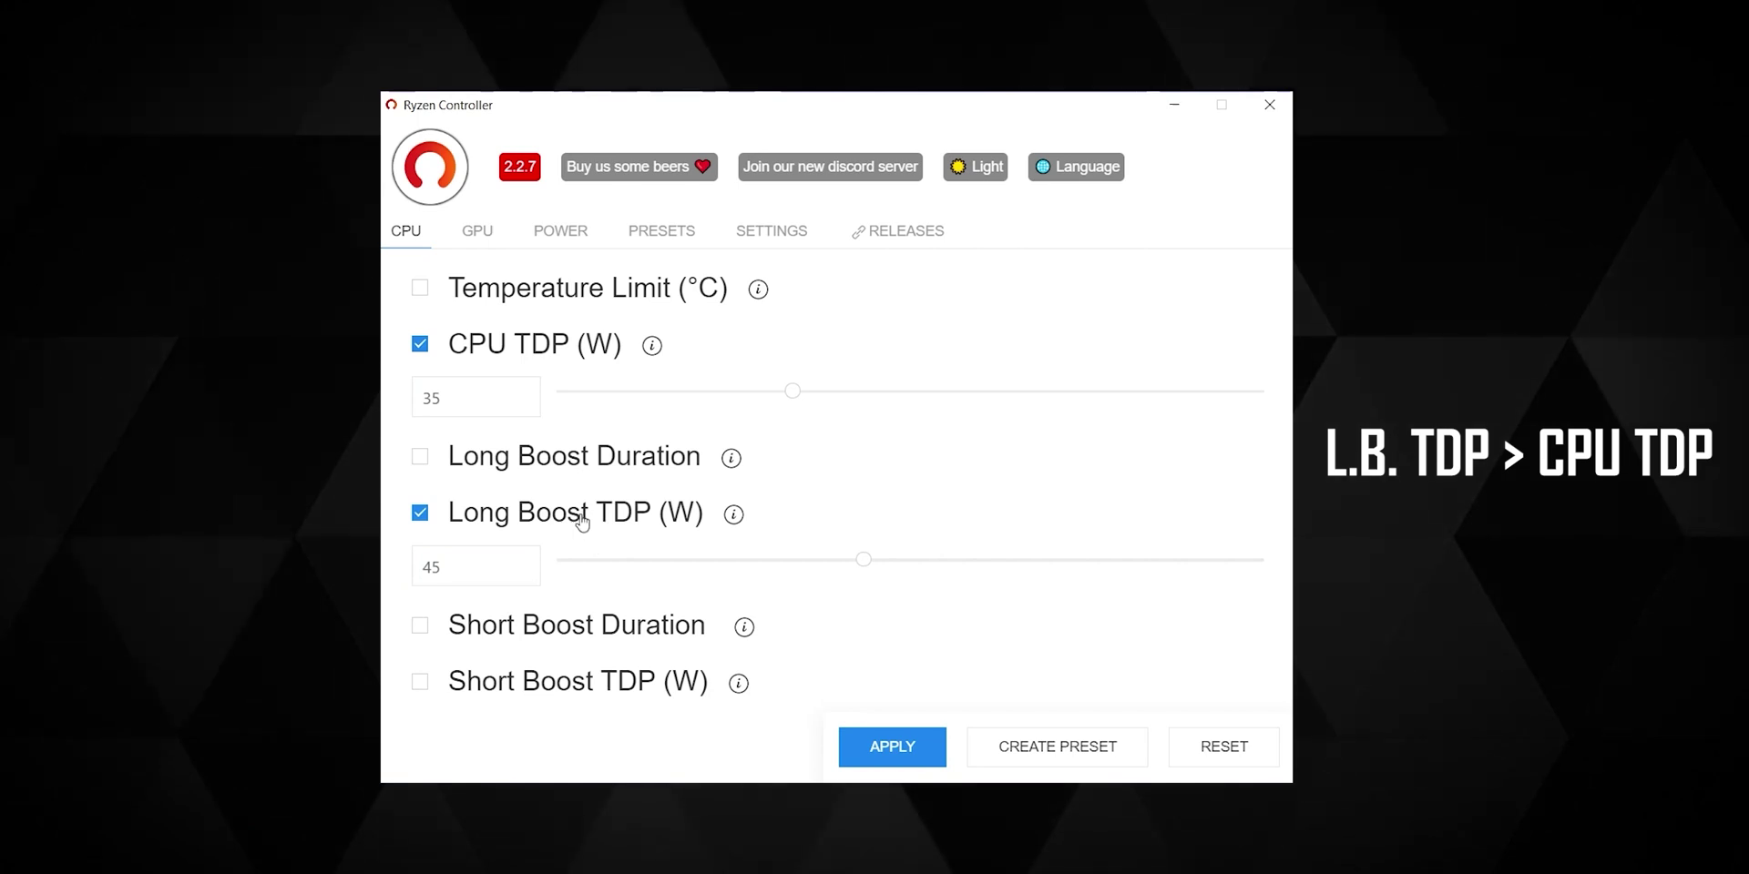
click(496, 453)
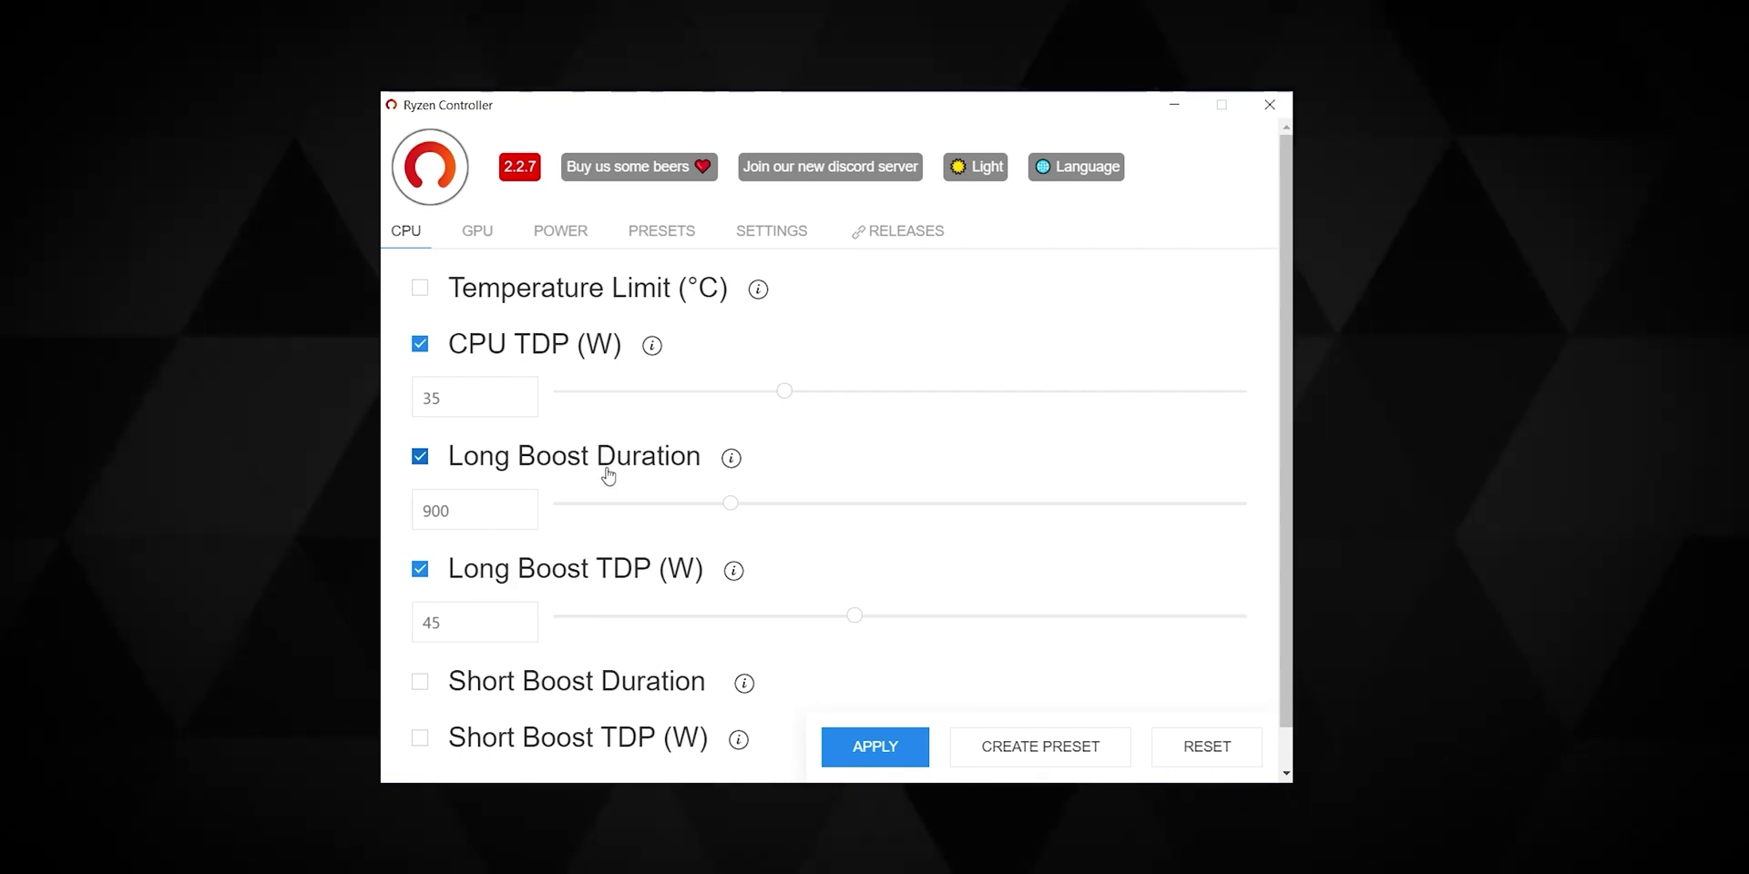
drag(736, 506, 699, 516)
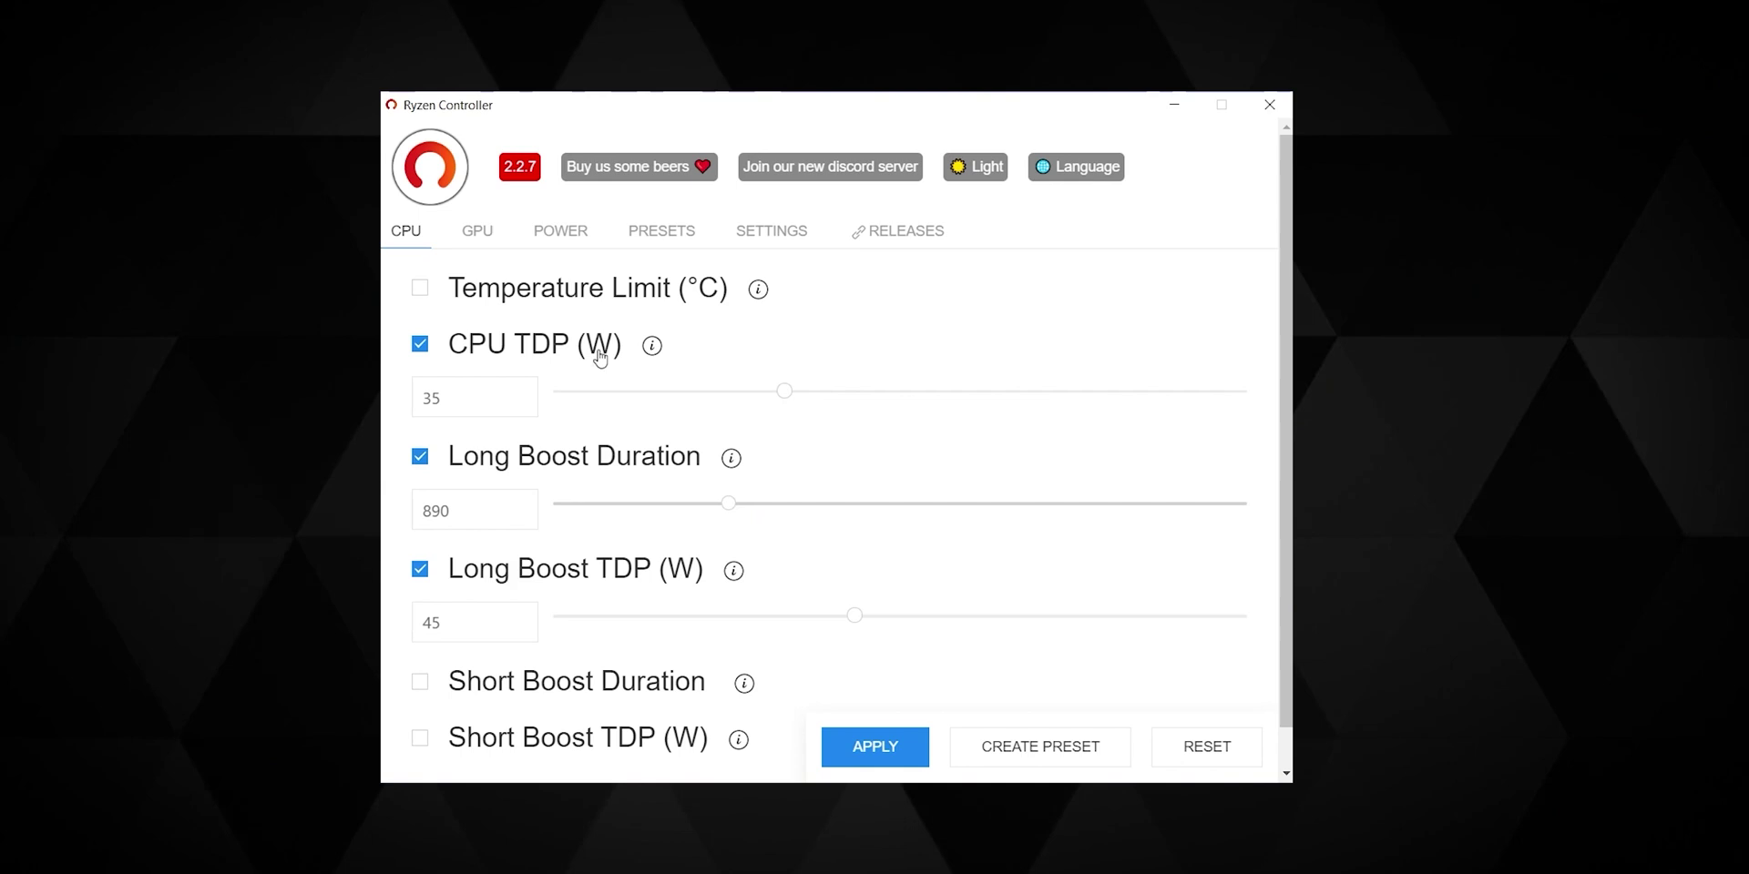
click(593, 288)
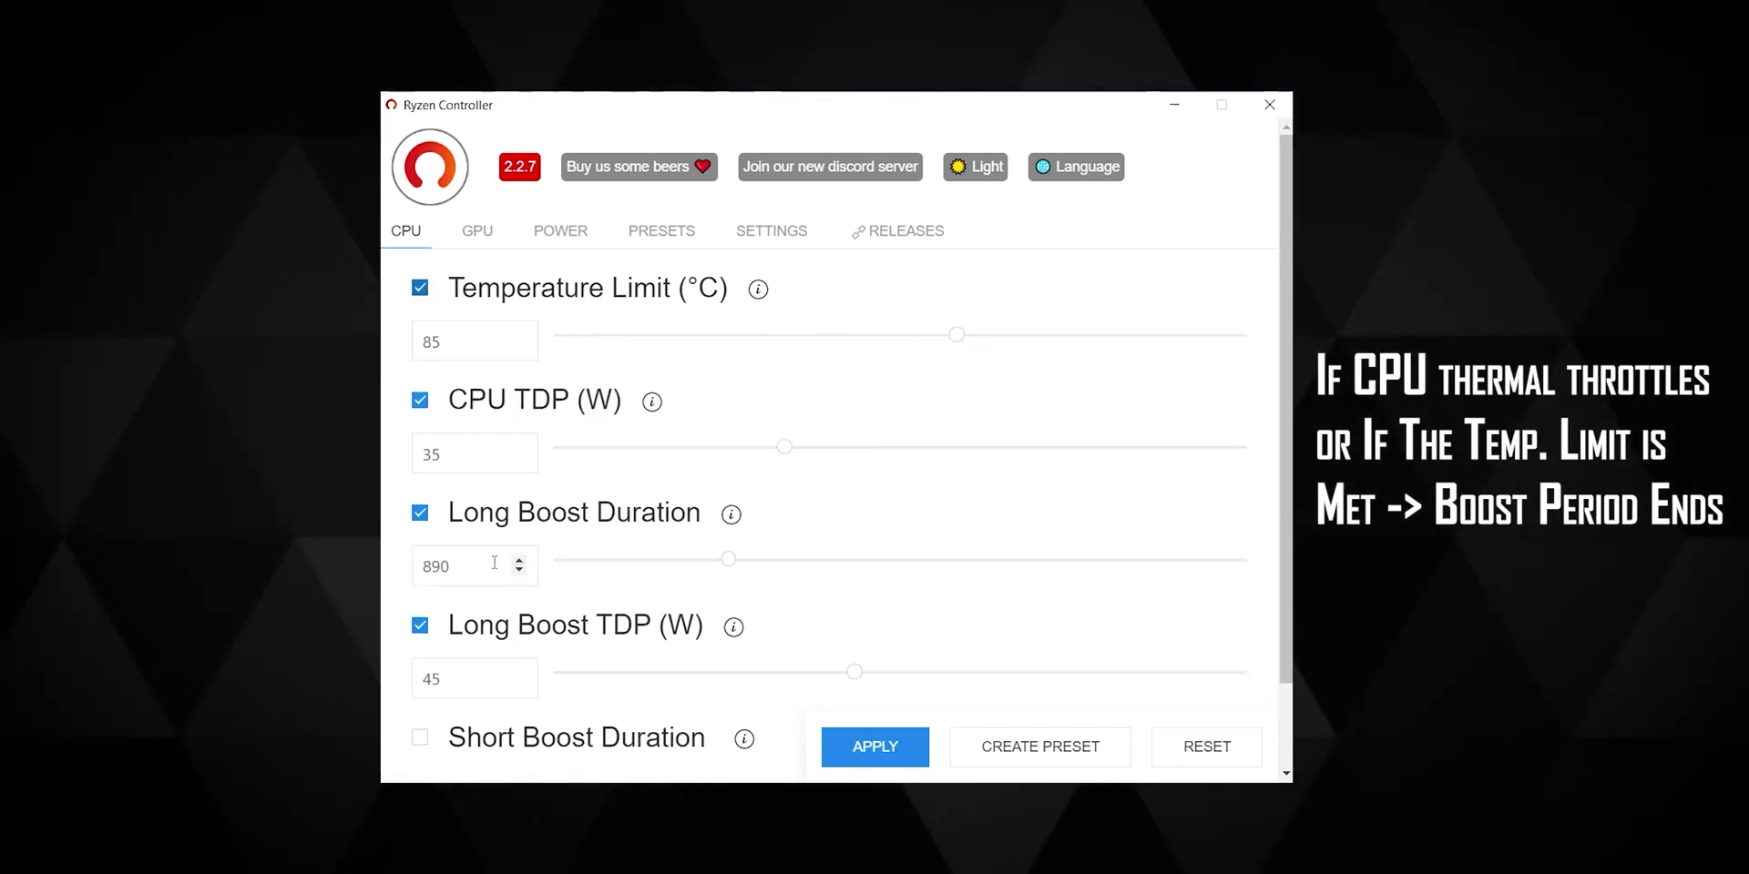
click(461, 521)
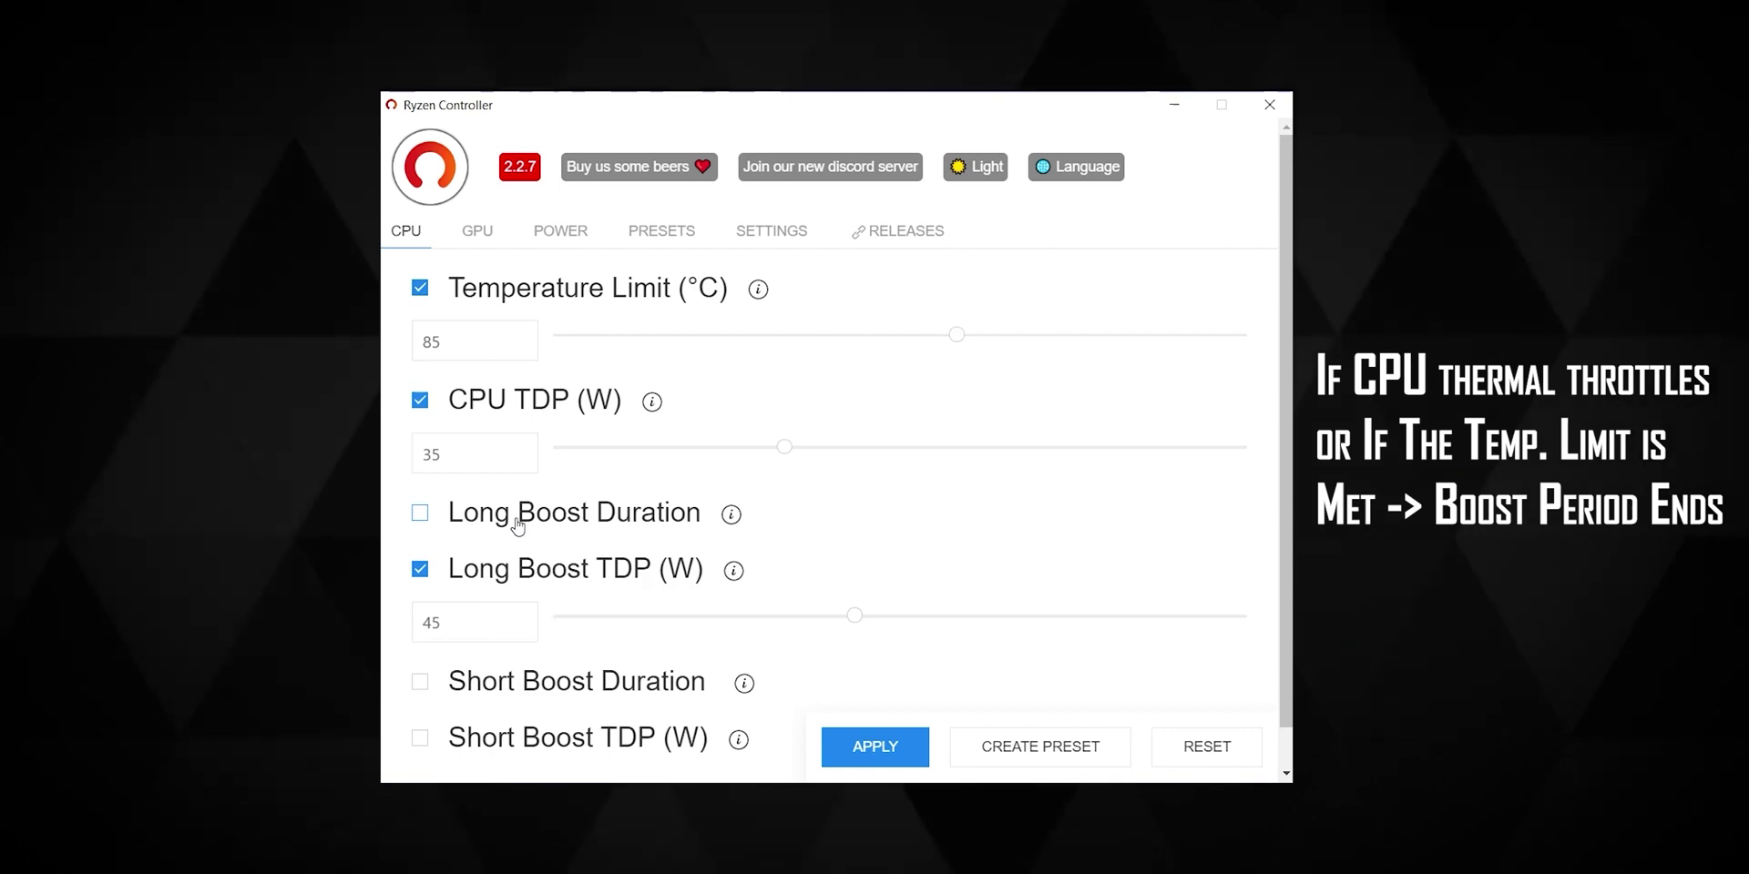
click(519, 288)
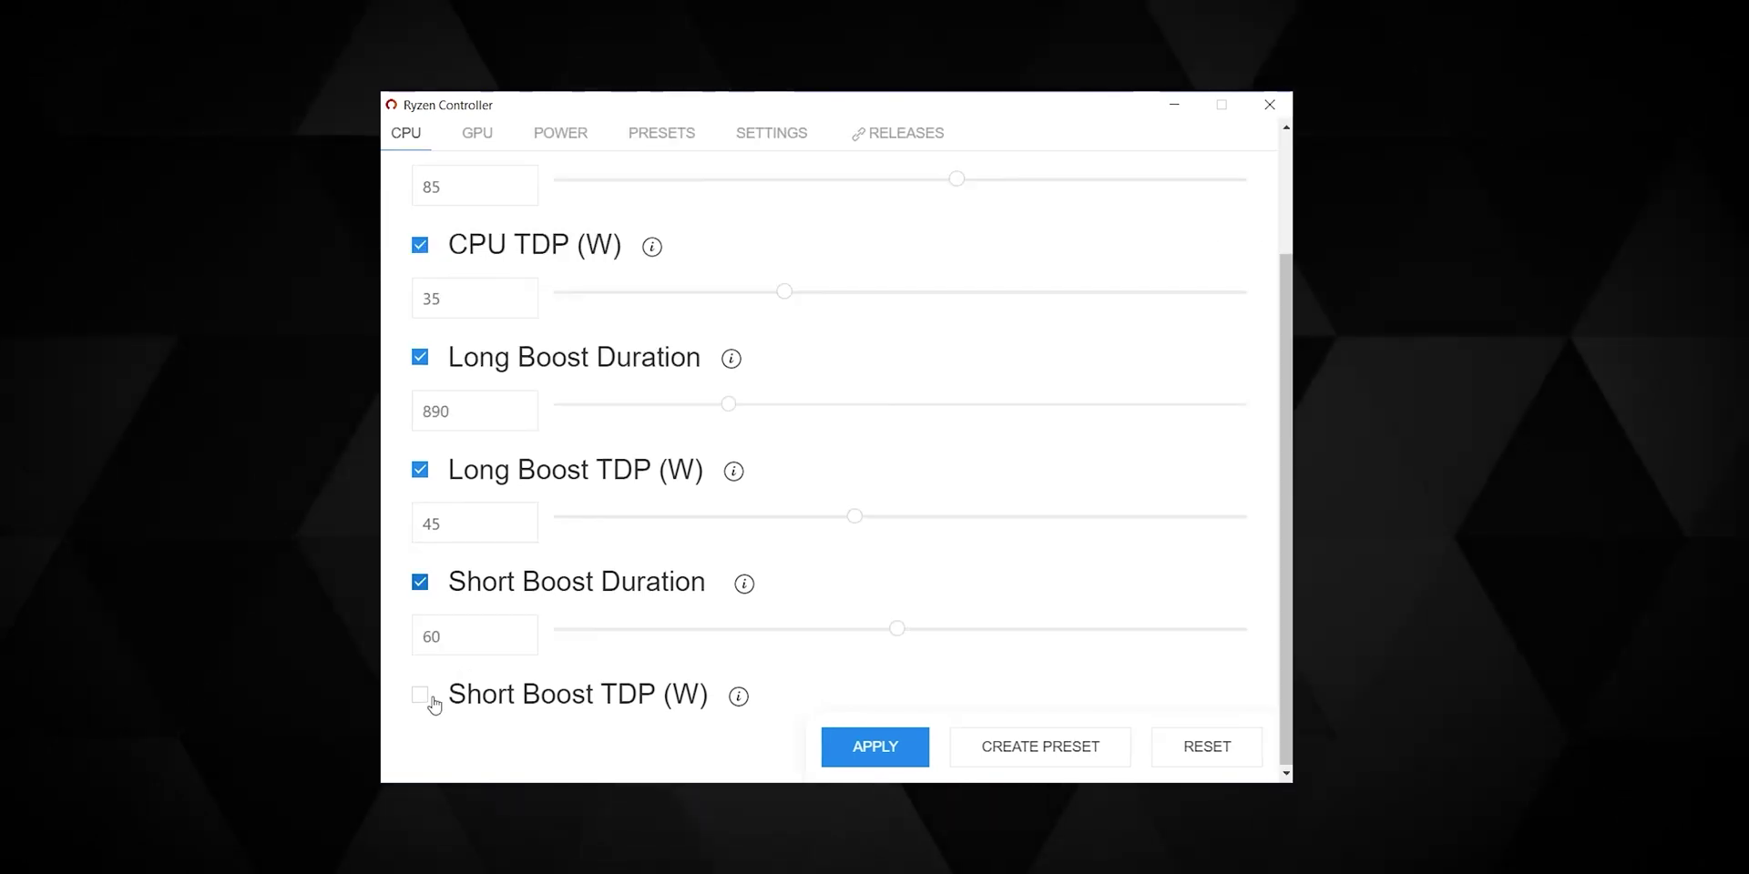
Tick Short Boost TDP and scroll down the CPU settings panel.
click(426, 703)
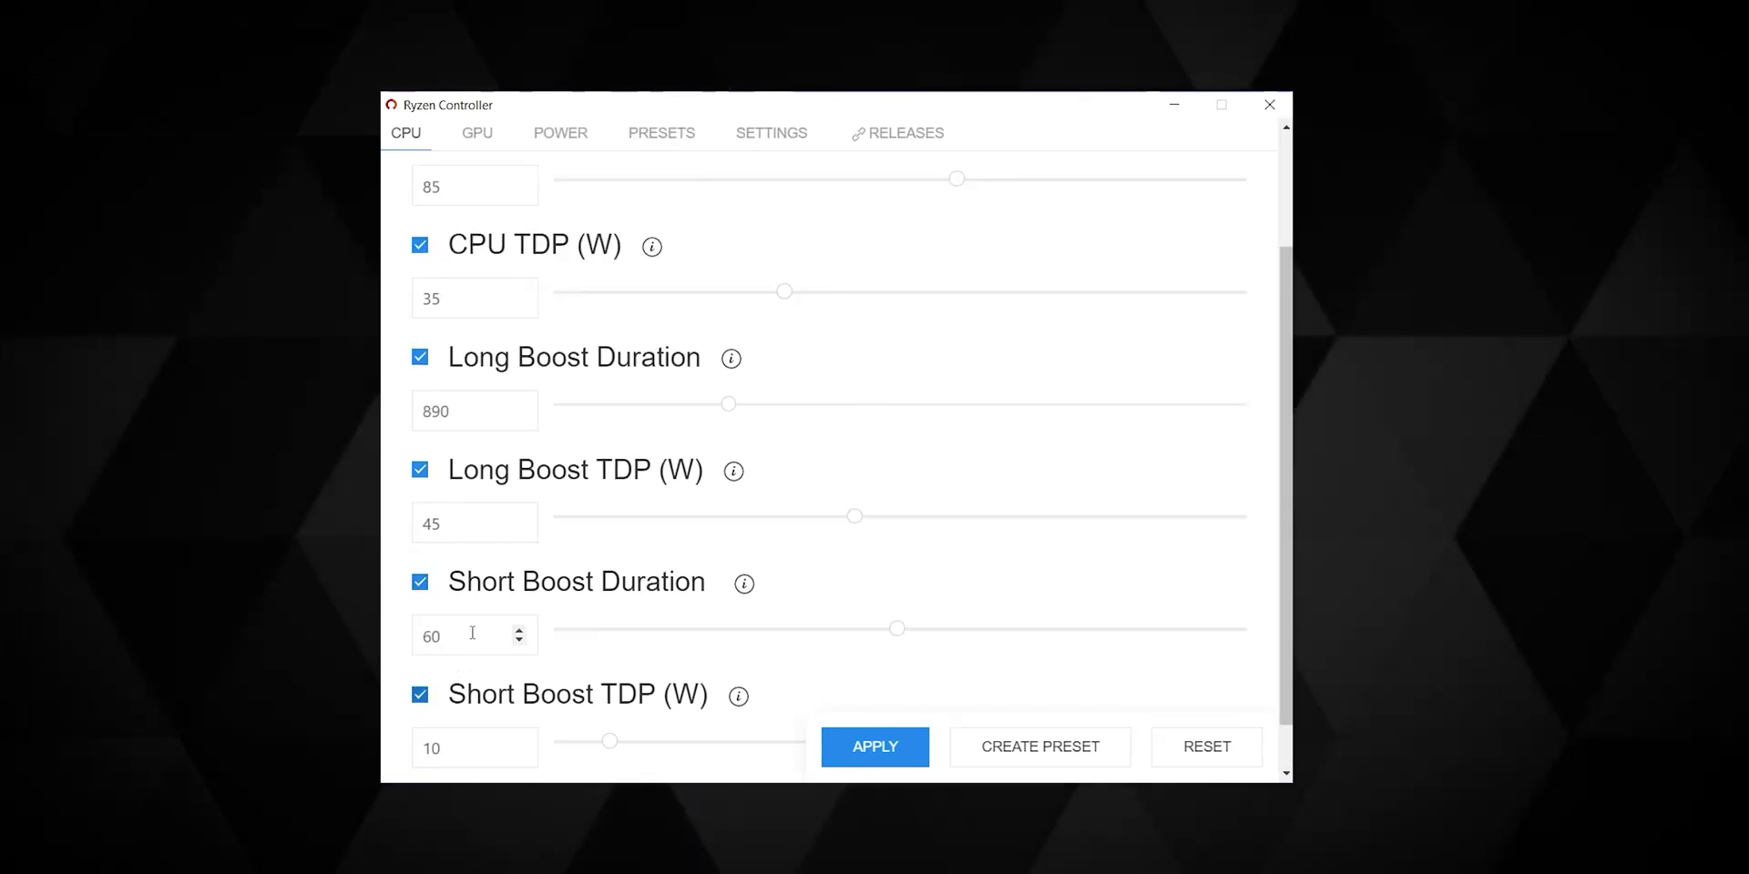
scroll(473, 634, down, 1)
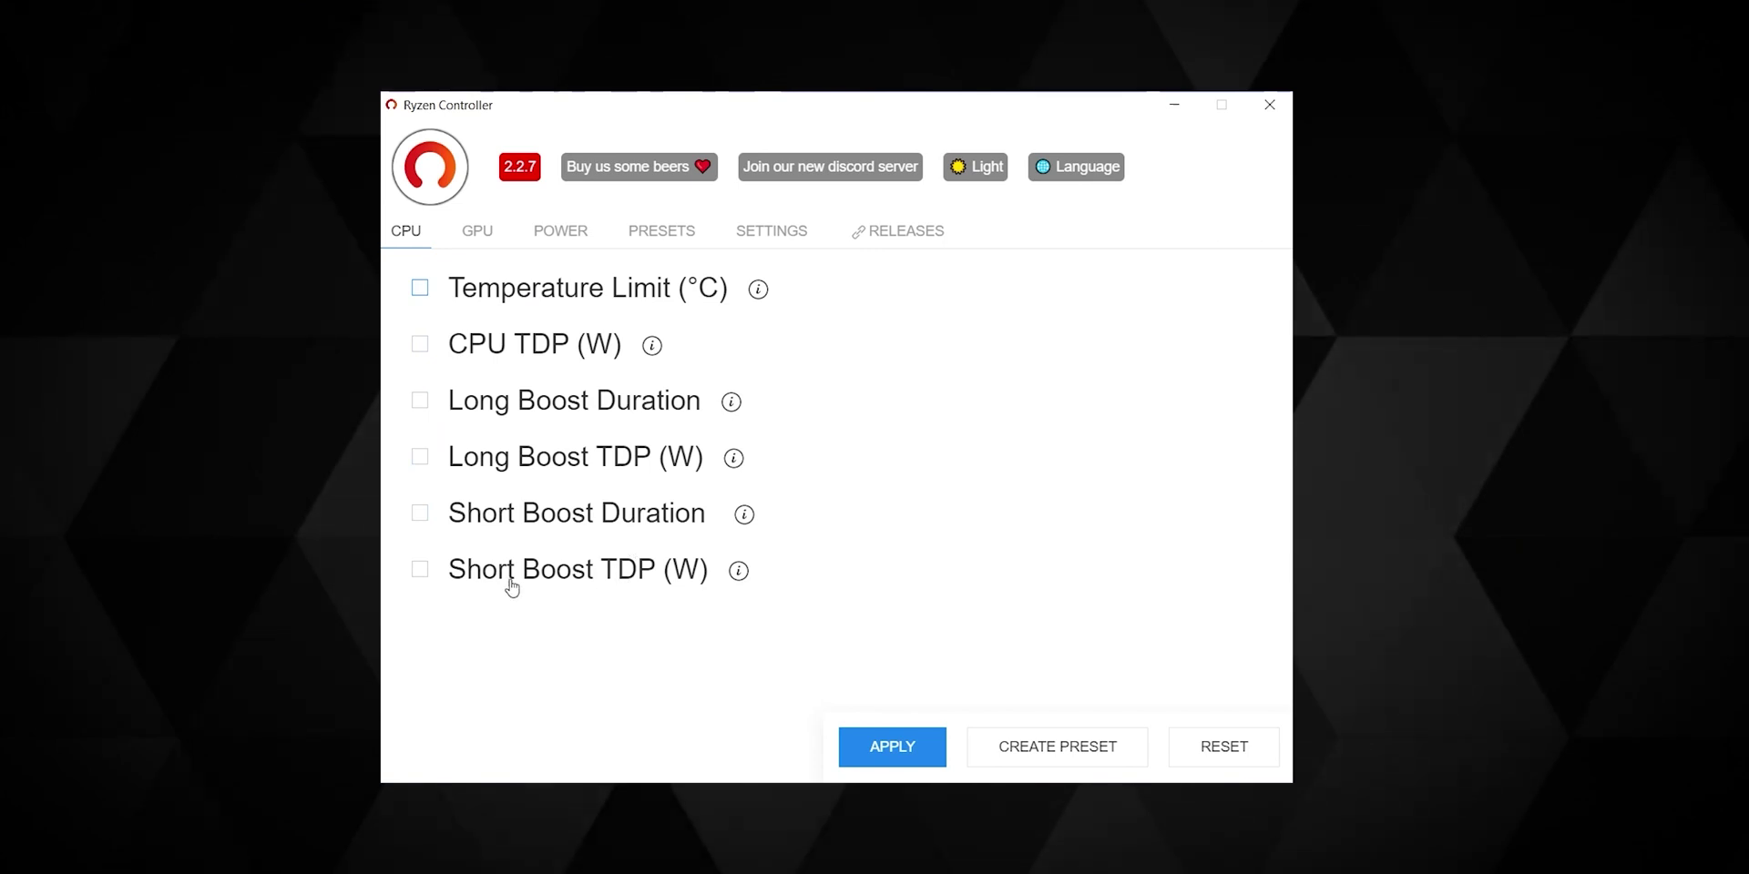
Enable Short Boost, Long Boost and CPU TDP, set Short Boost to 40 W, and review each value.
click(551, 581)
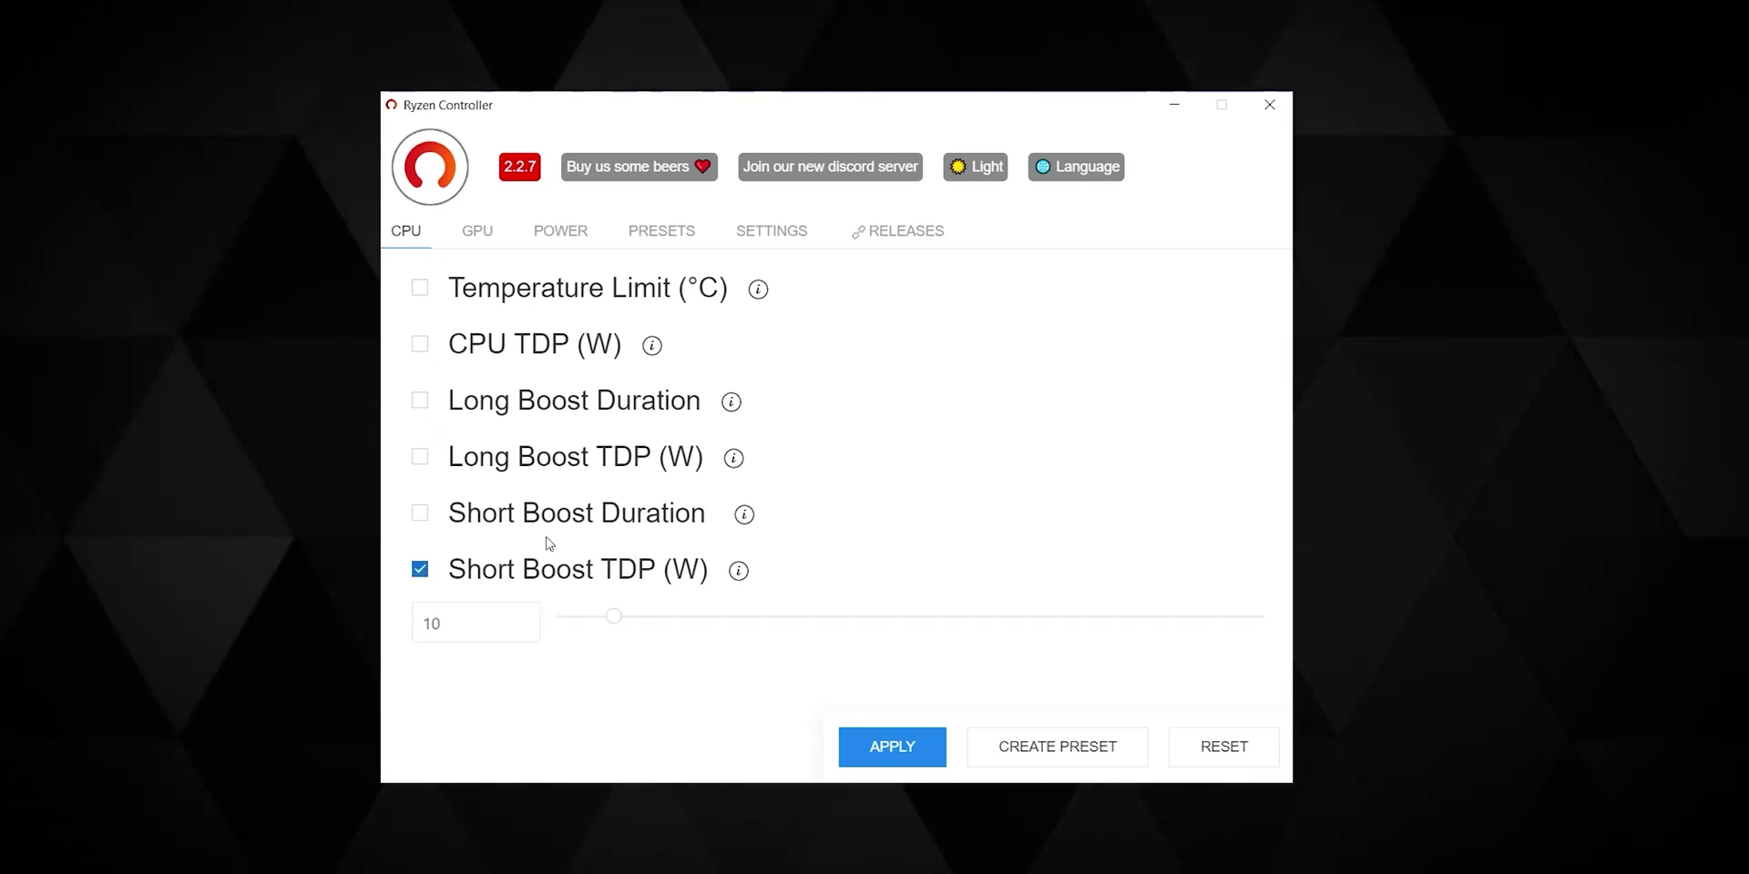
click(544, 462)
click(525, 341)
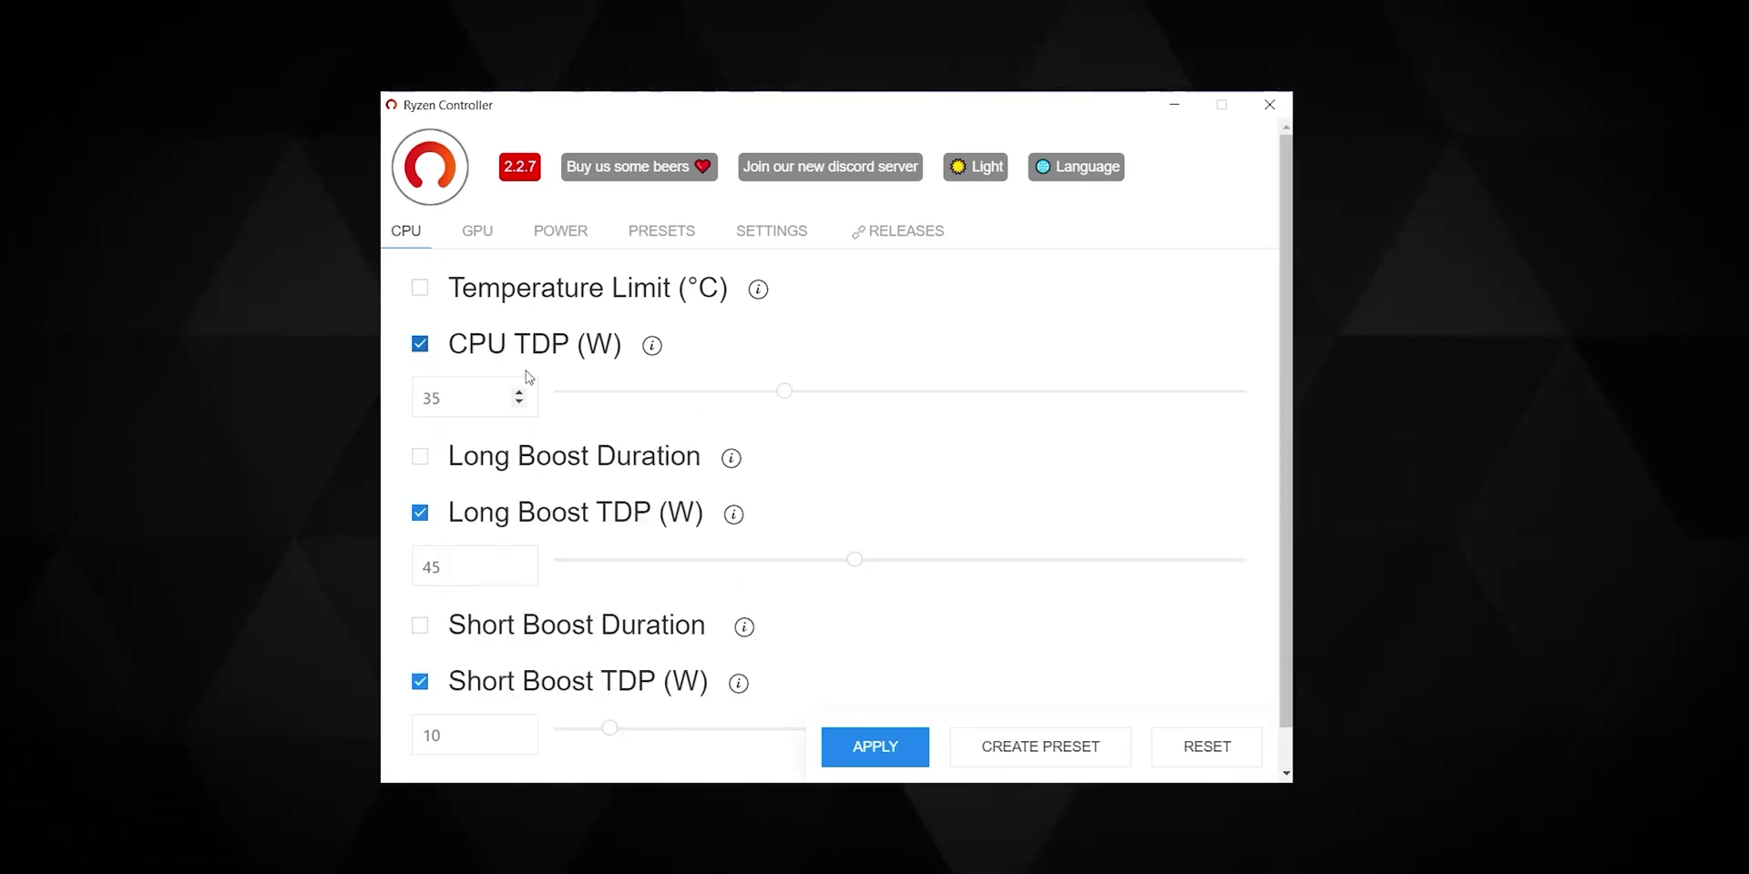
scroll(593, 477, down, 1)
drag(613, 687, 820, 669)
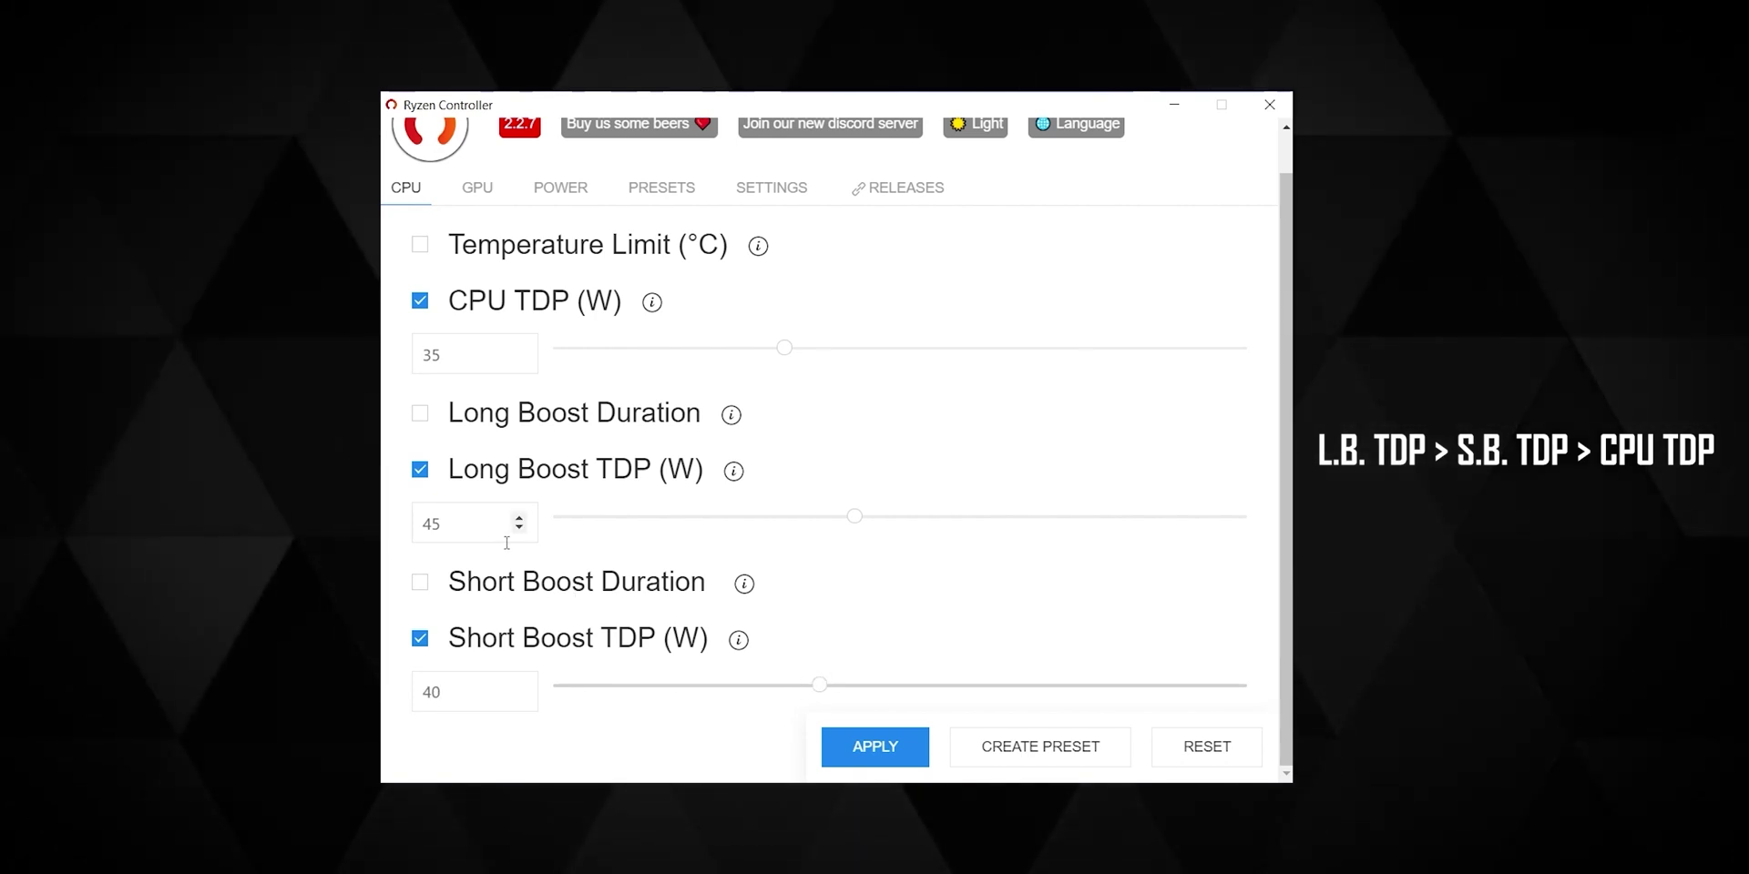
double_click(435, 355)
key(Tab)
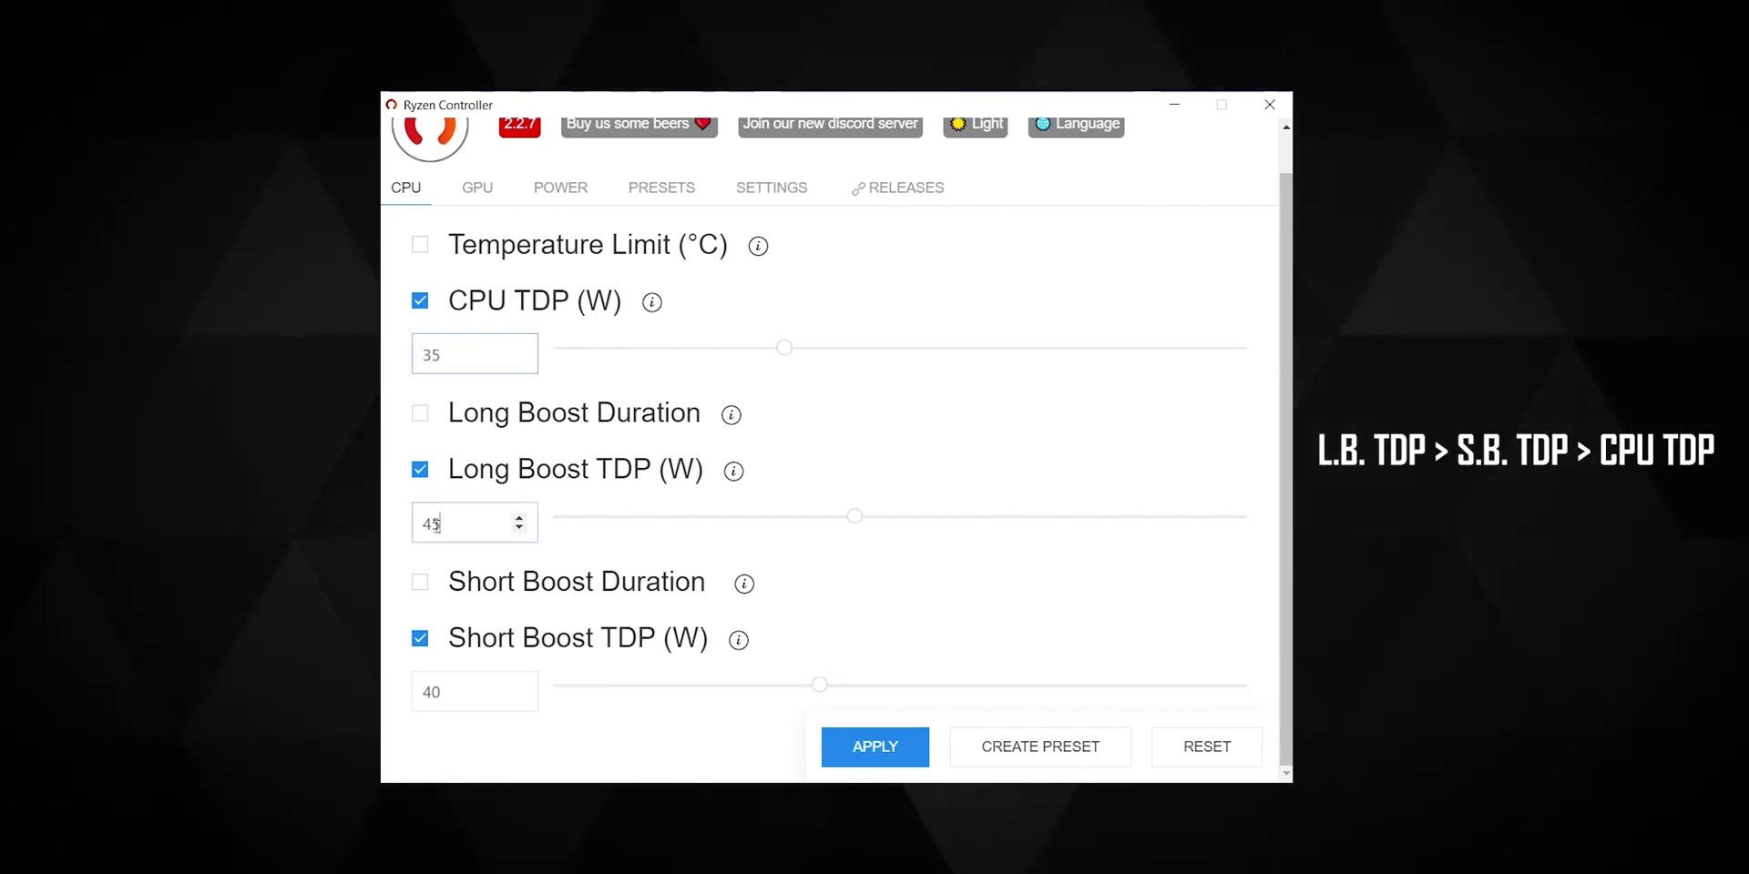
key(Tab)
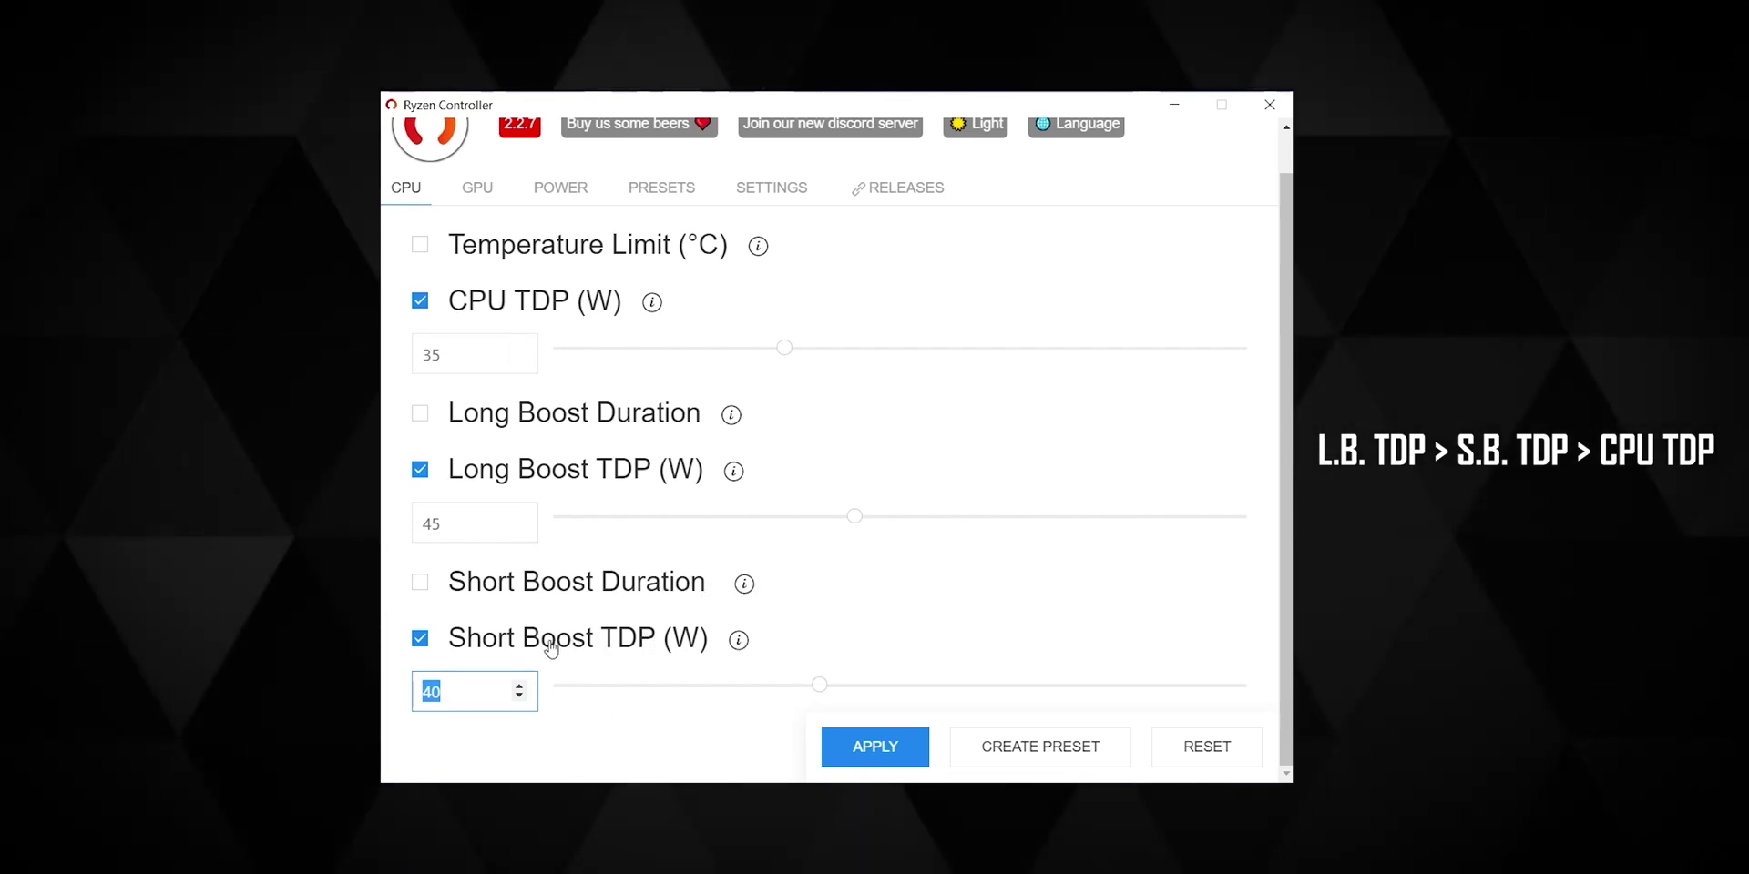
click(699, 610)
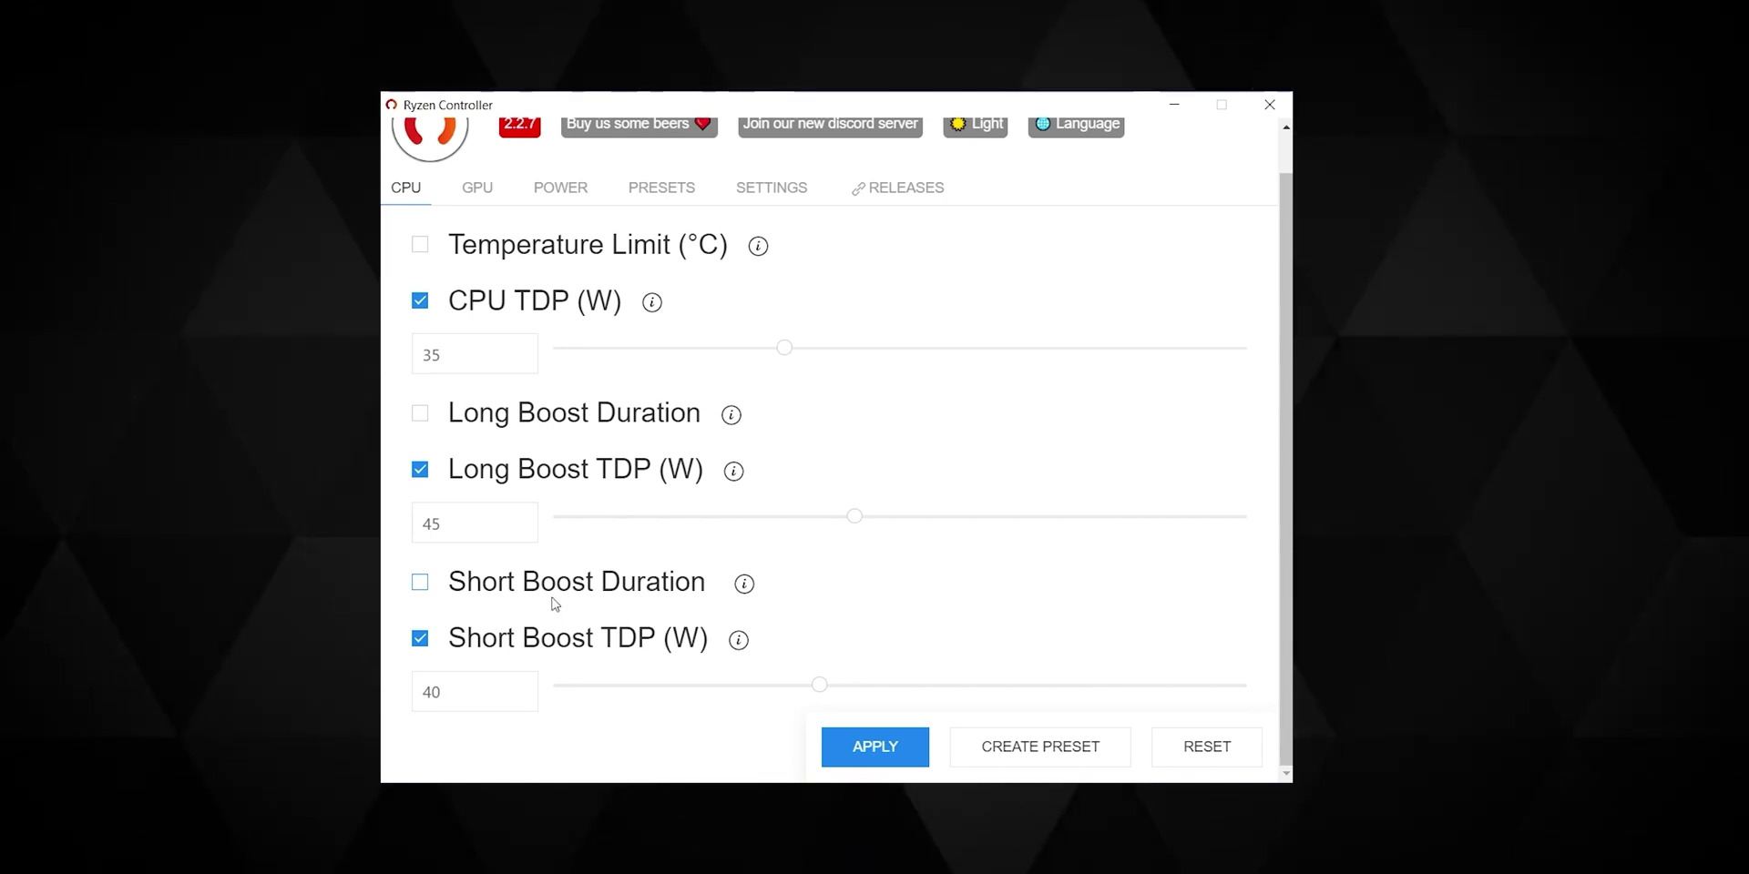
Briefly enable Short Boost Duration, raise it above 60, then turn it back off.
click(507, 592)
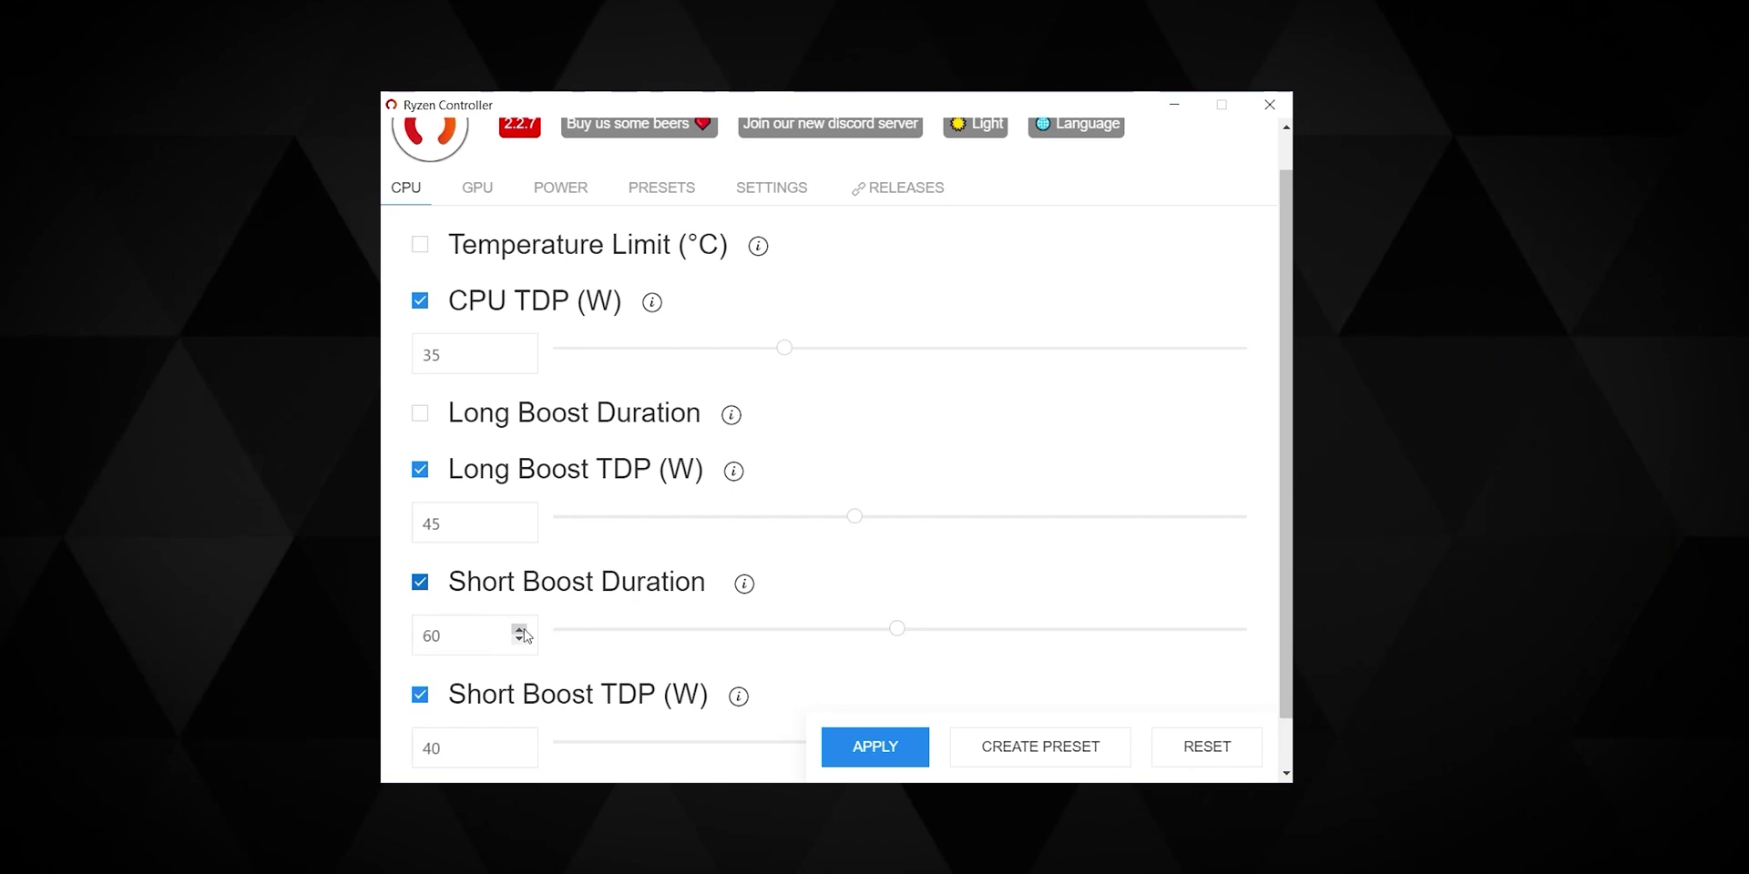
click(519, 631)
scroll(519, 633, up, 3)
scroll(519, 633, down, 6)
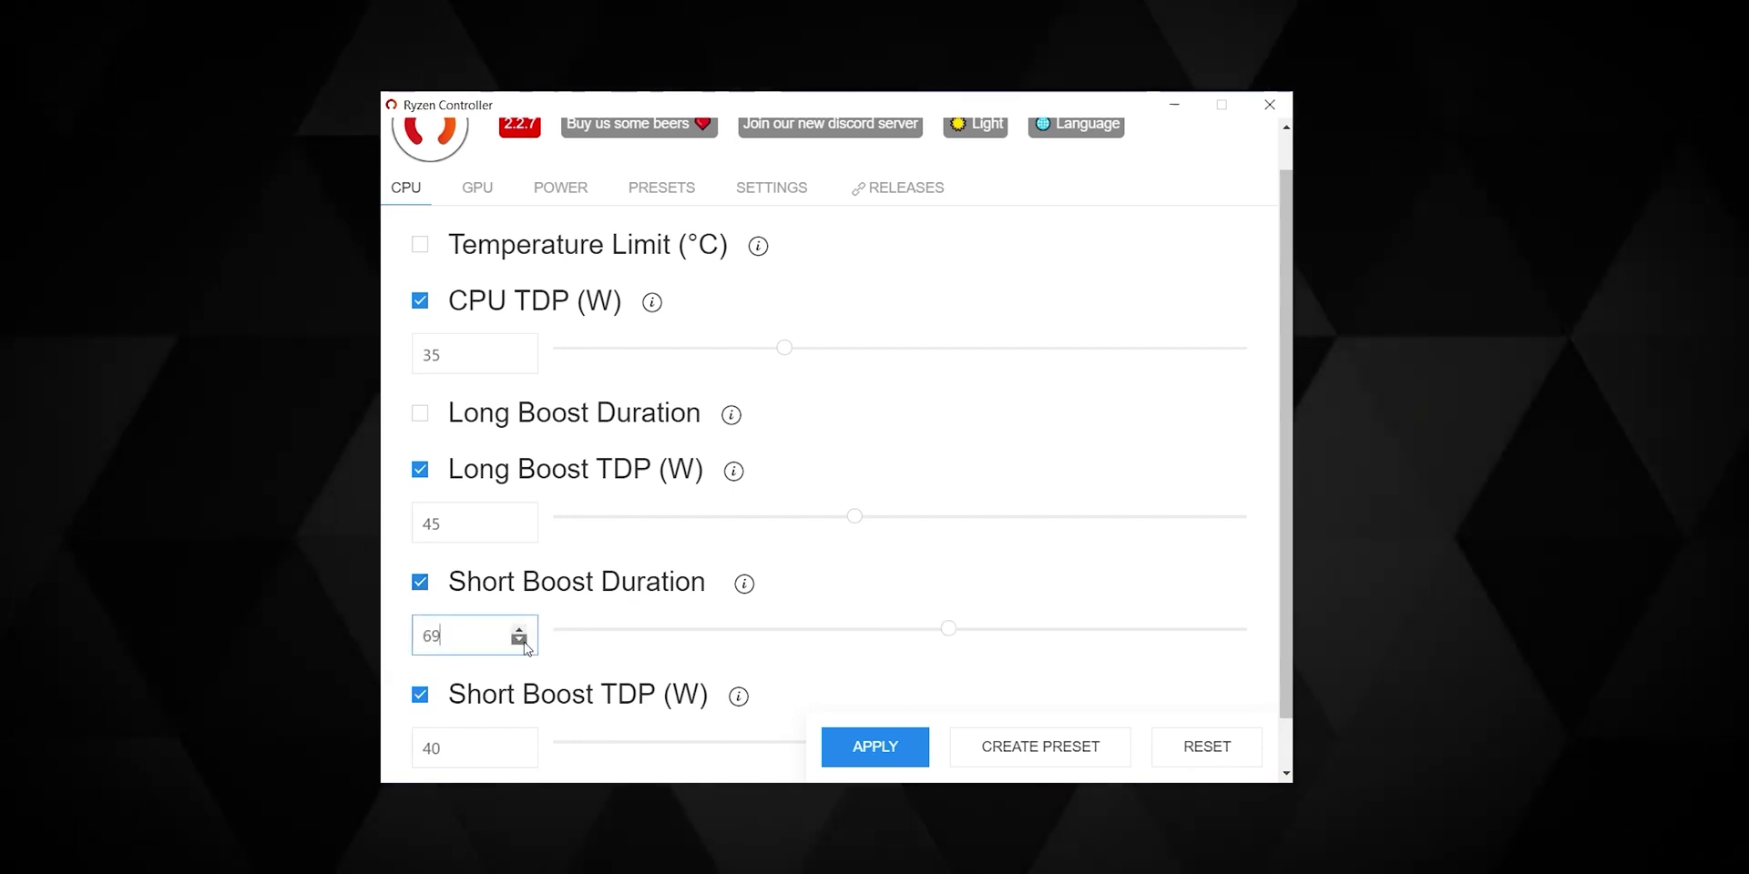
click(526, 597)
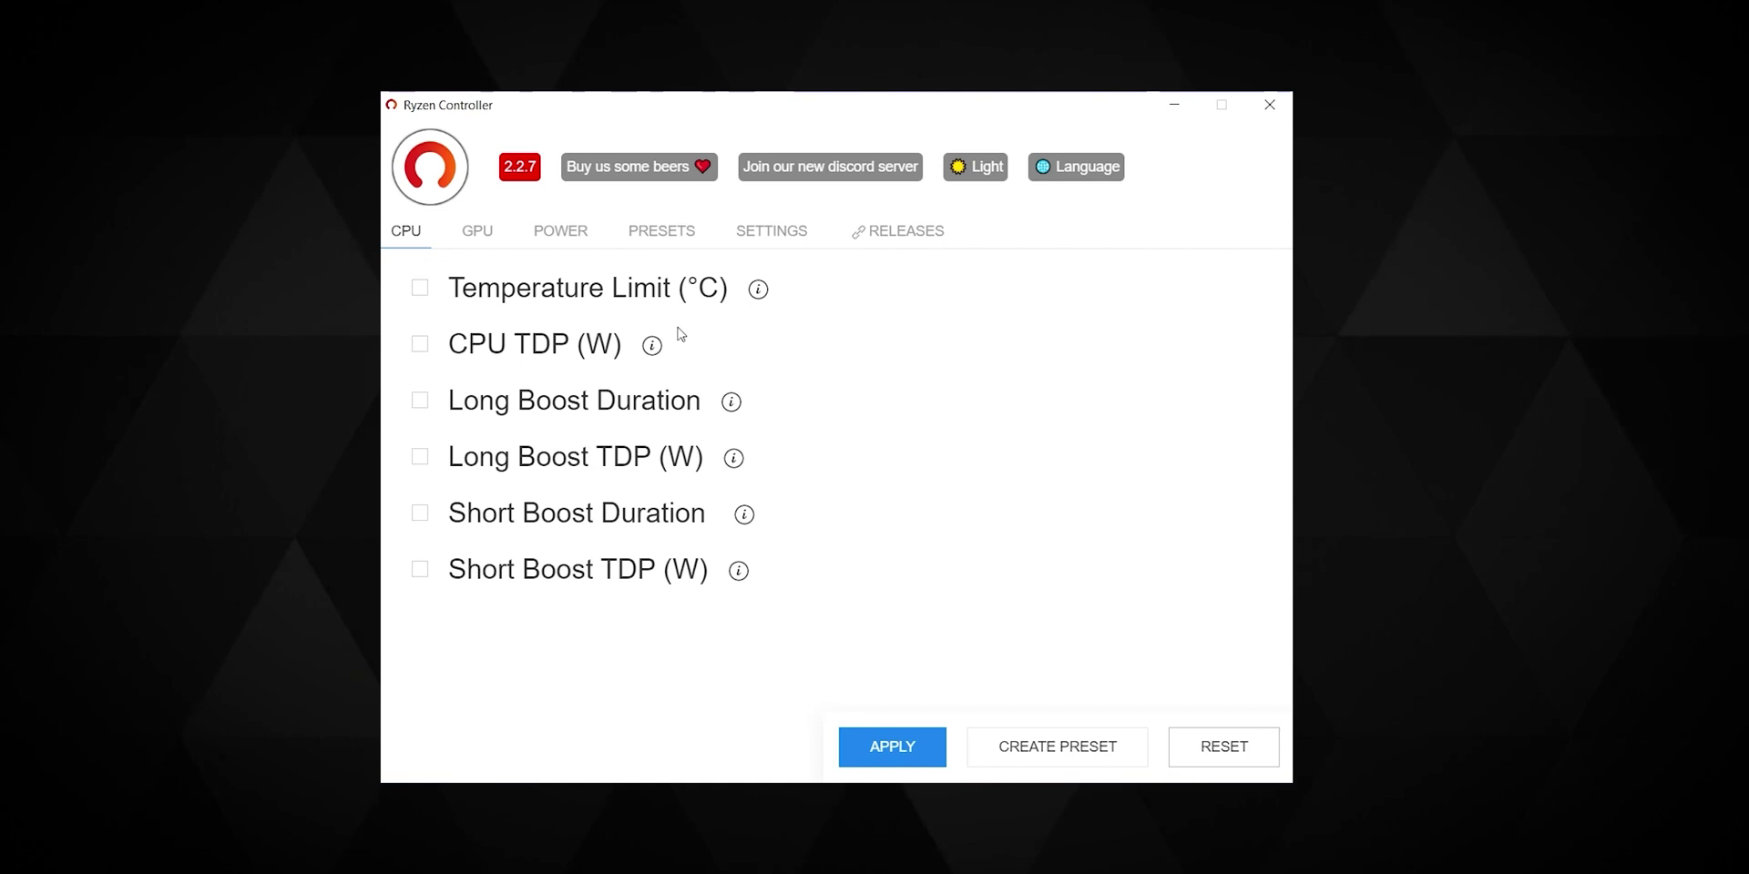
Enable Temperature Limit and CPU TDP (25 W), raising the temperature limit to 90 °C.
click(468, 292)
click(488, 402)
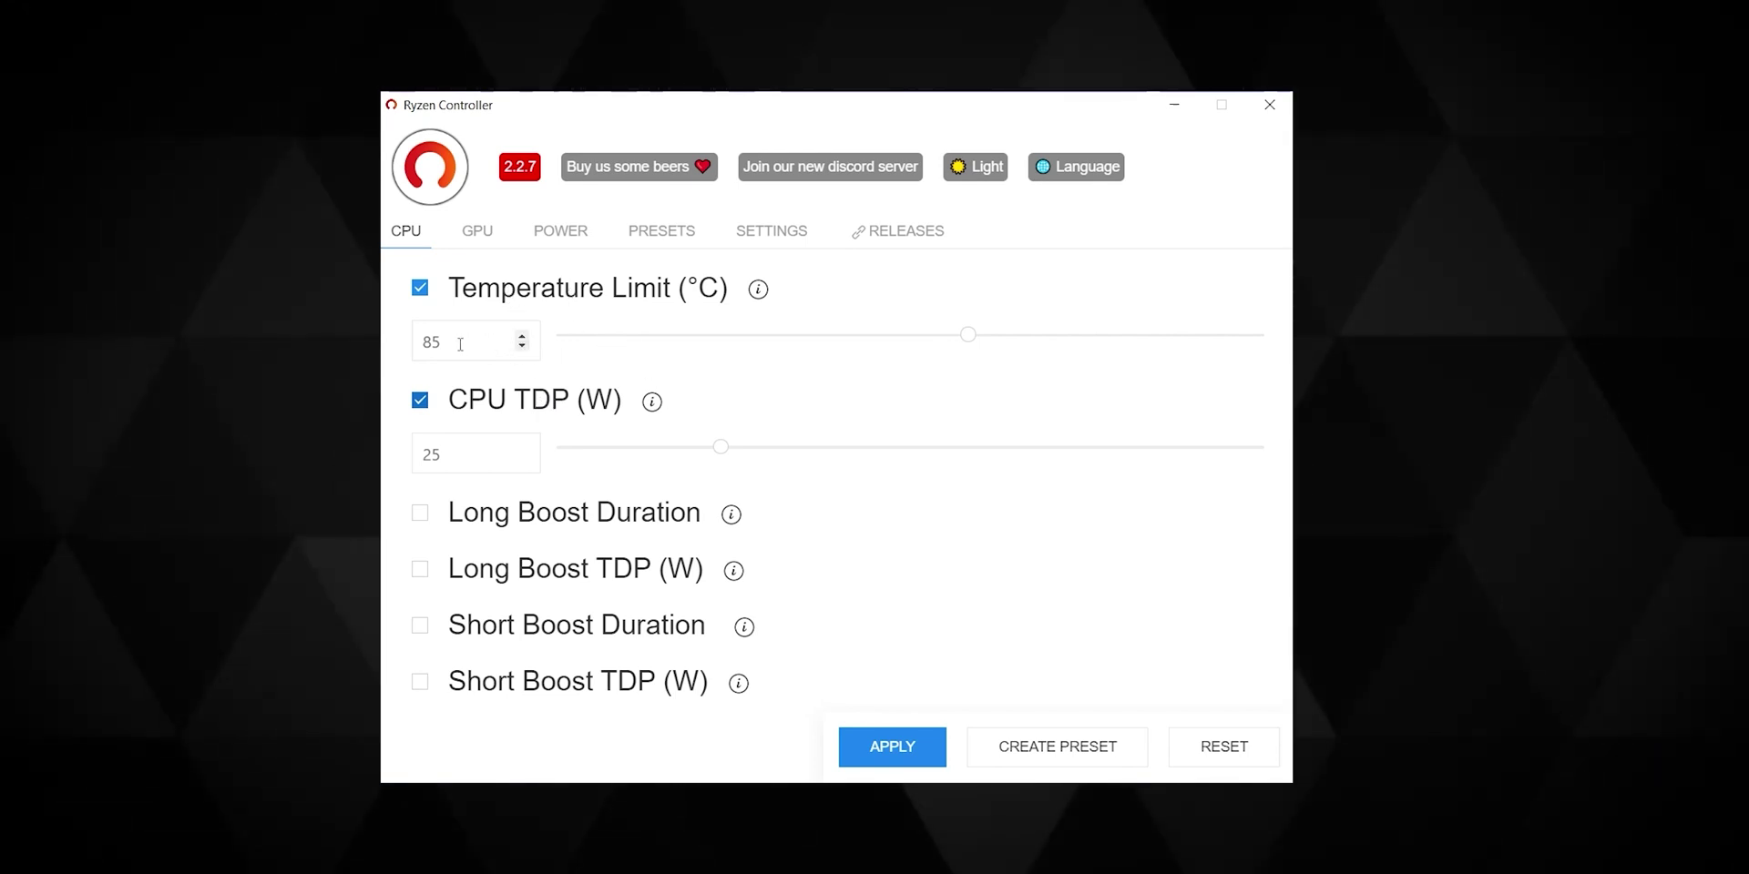
double_click(431, 345)
click(522, 335)
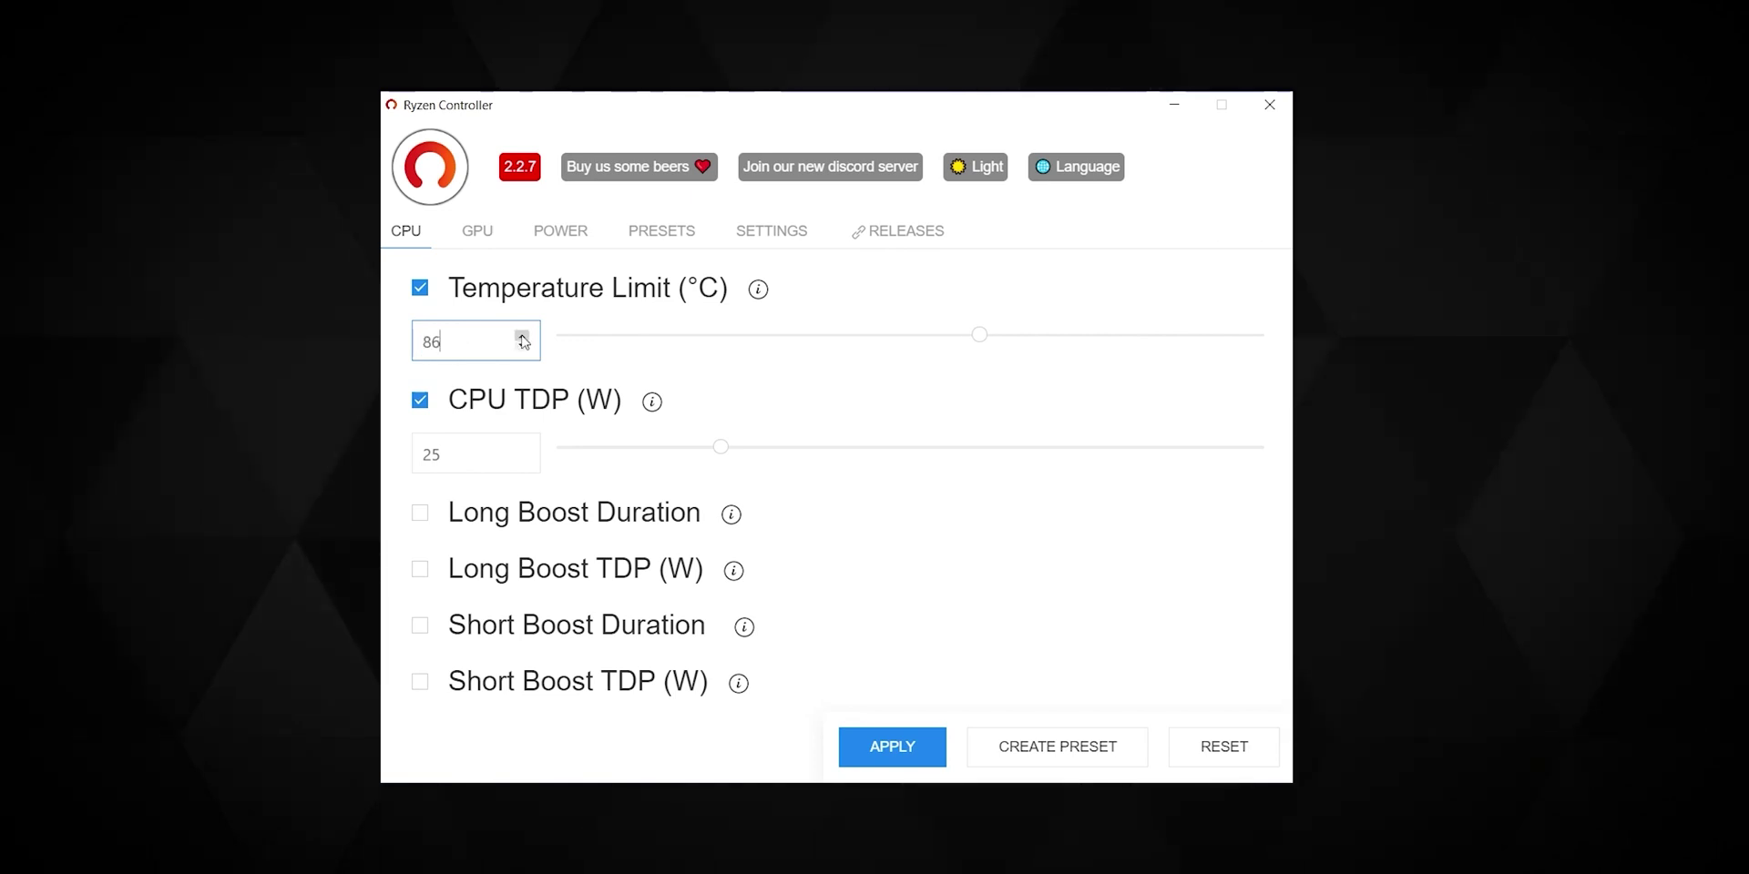
click(522, 335)
click(522, 336)
click(522, 335)
click(522, 335)
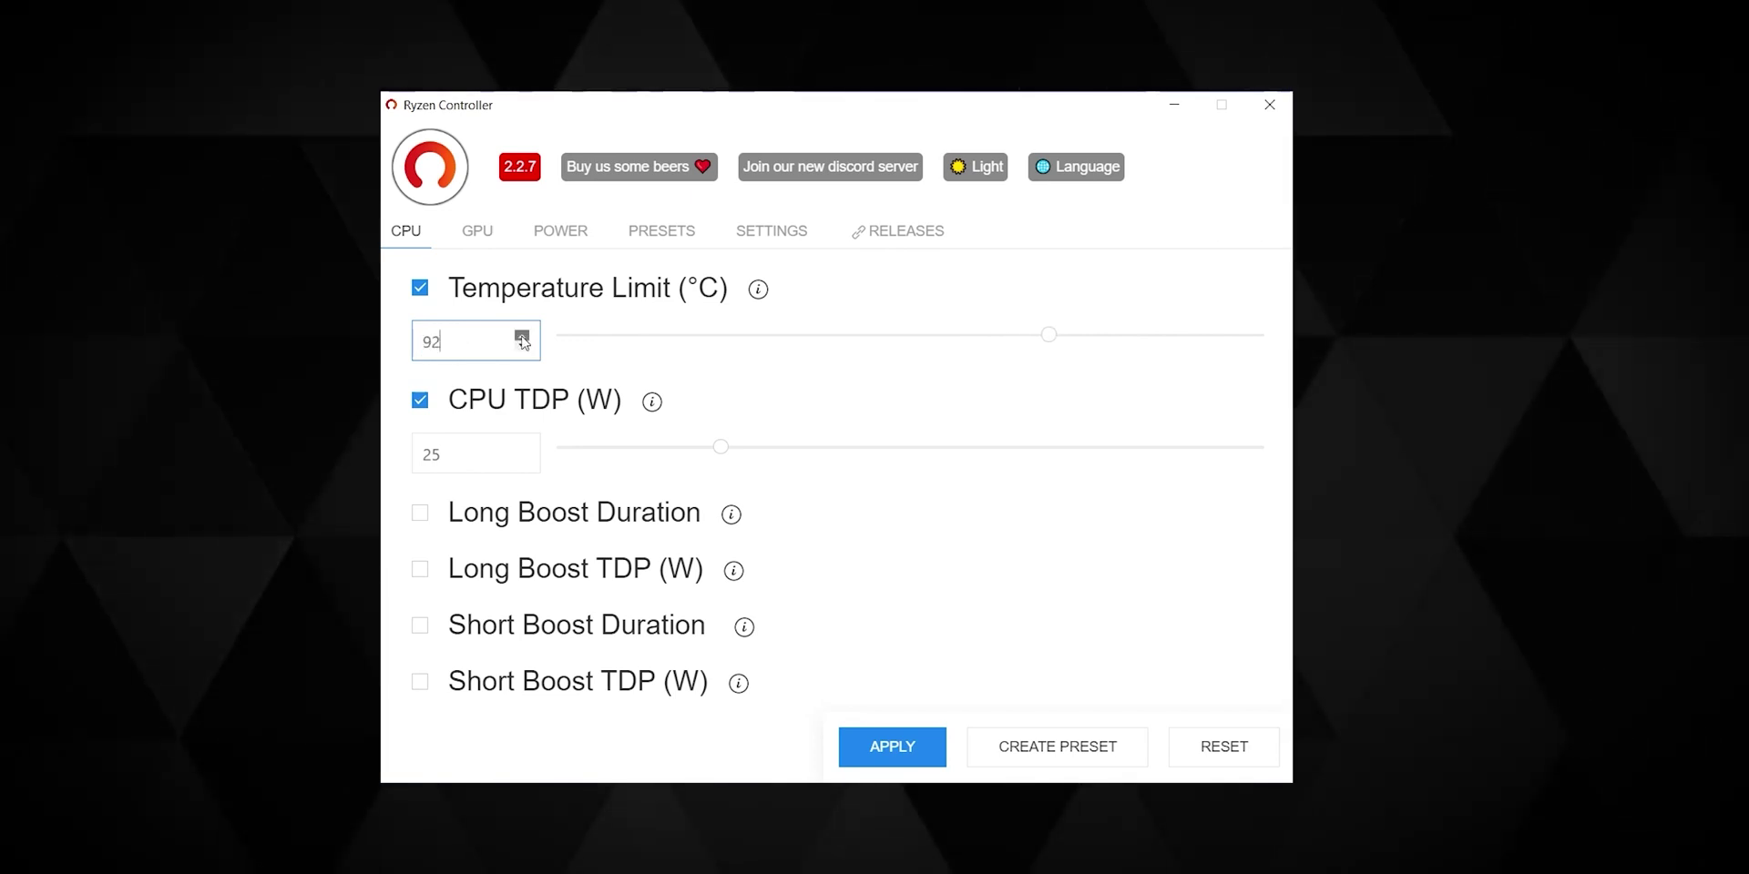
click(522, 335)
drag(442, 343, 423, 342)
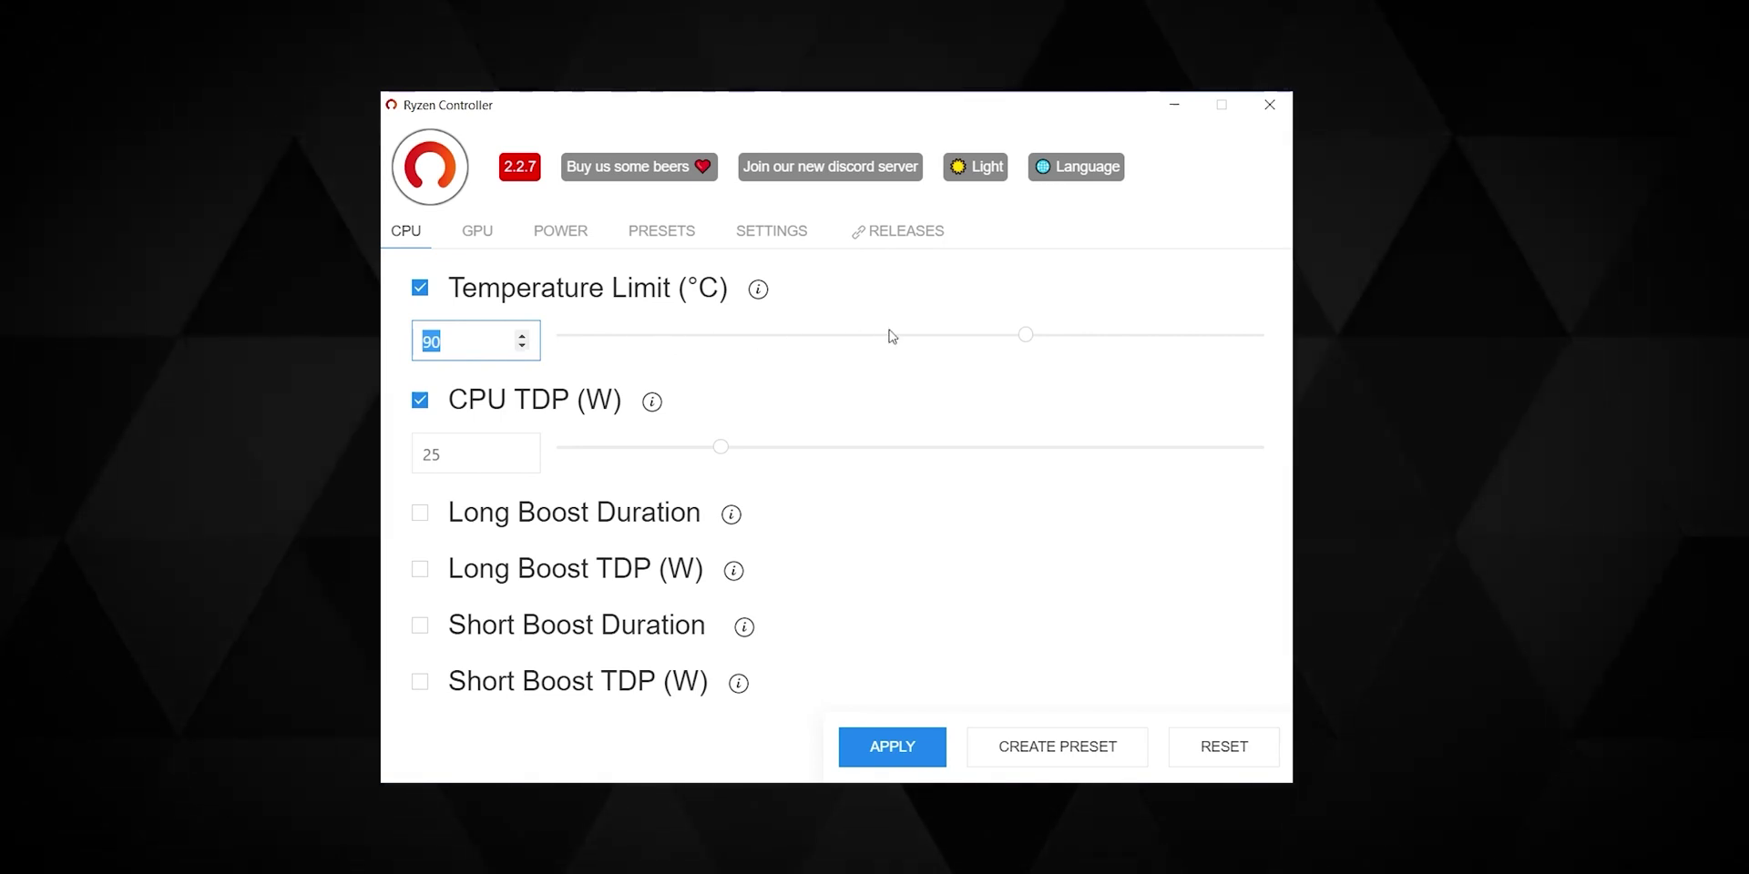
mouse_move(1025, 335)
mouse_down()
mouse_move(773, 337)
mouse_move(1100, 339)
mouse_move(1026, 337)
mouse_up()
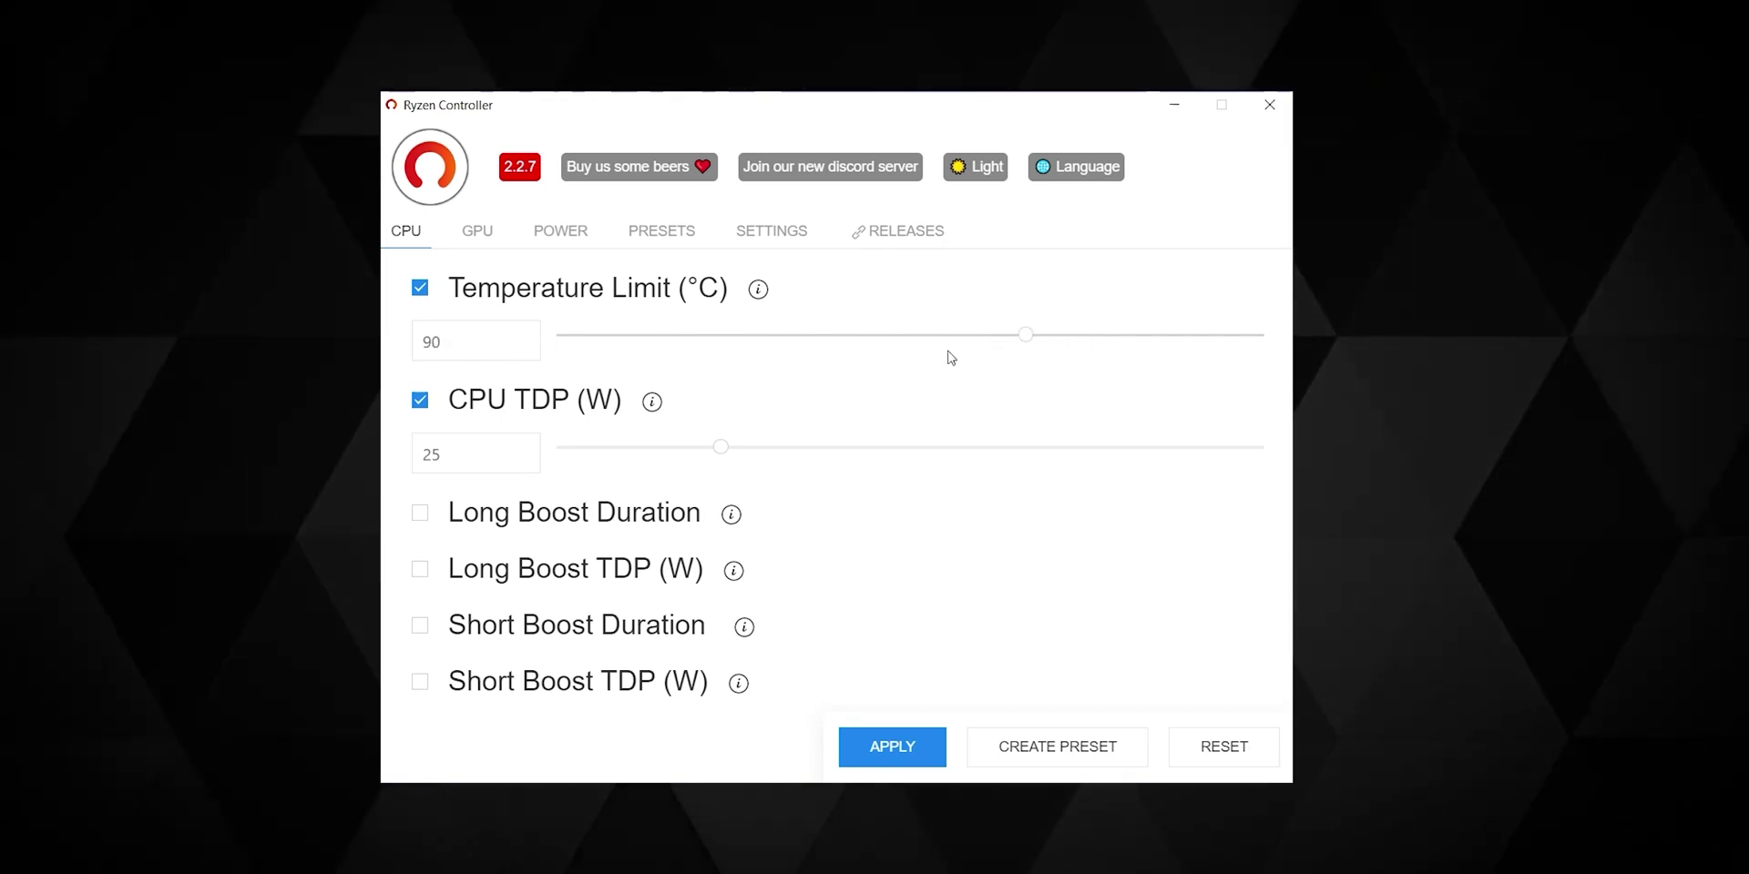
double_click(437, 343)
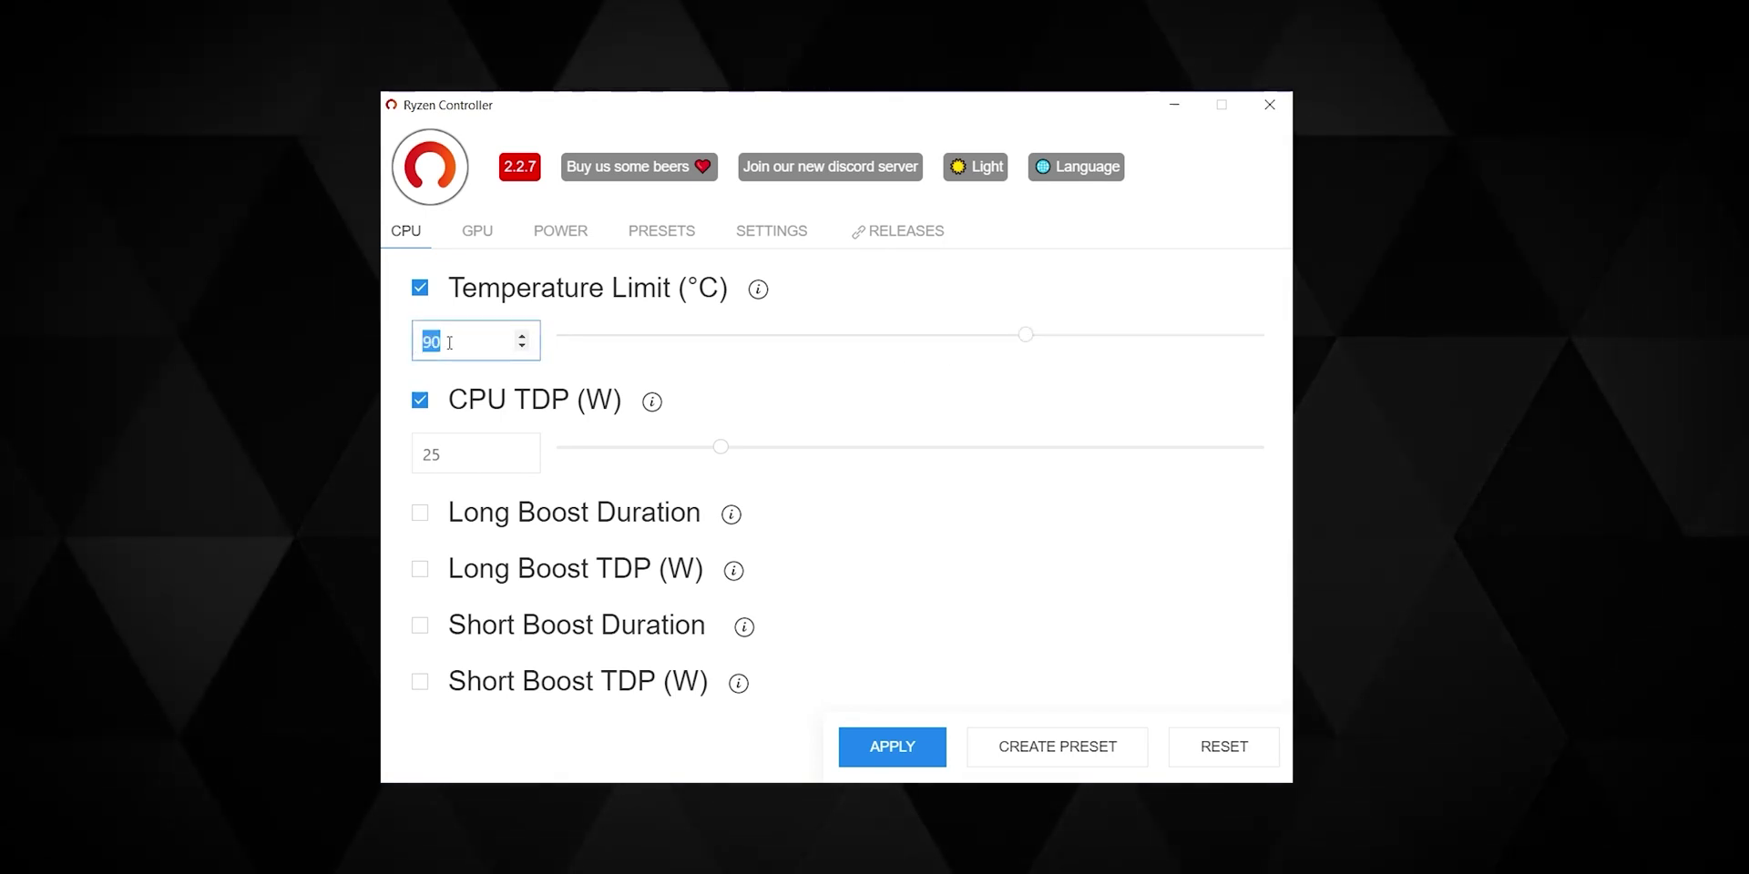
click(458, 404)
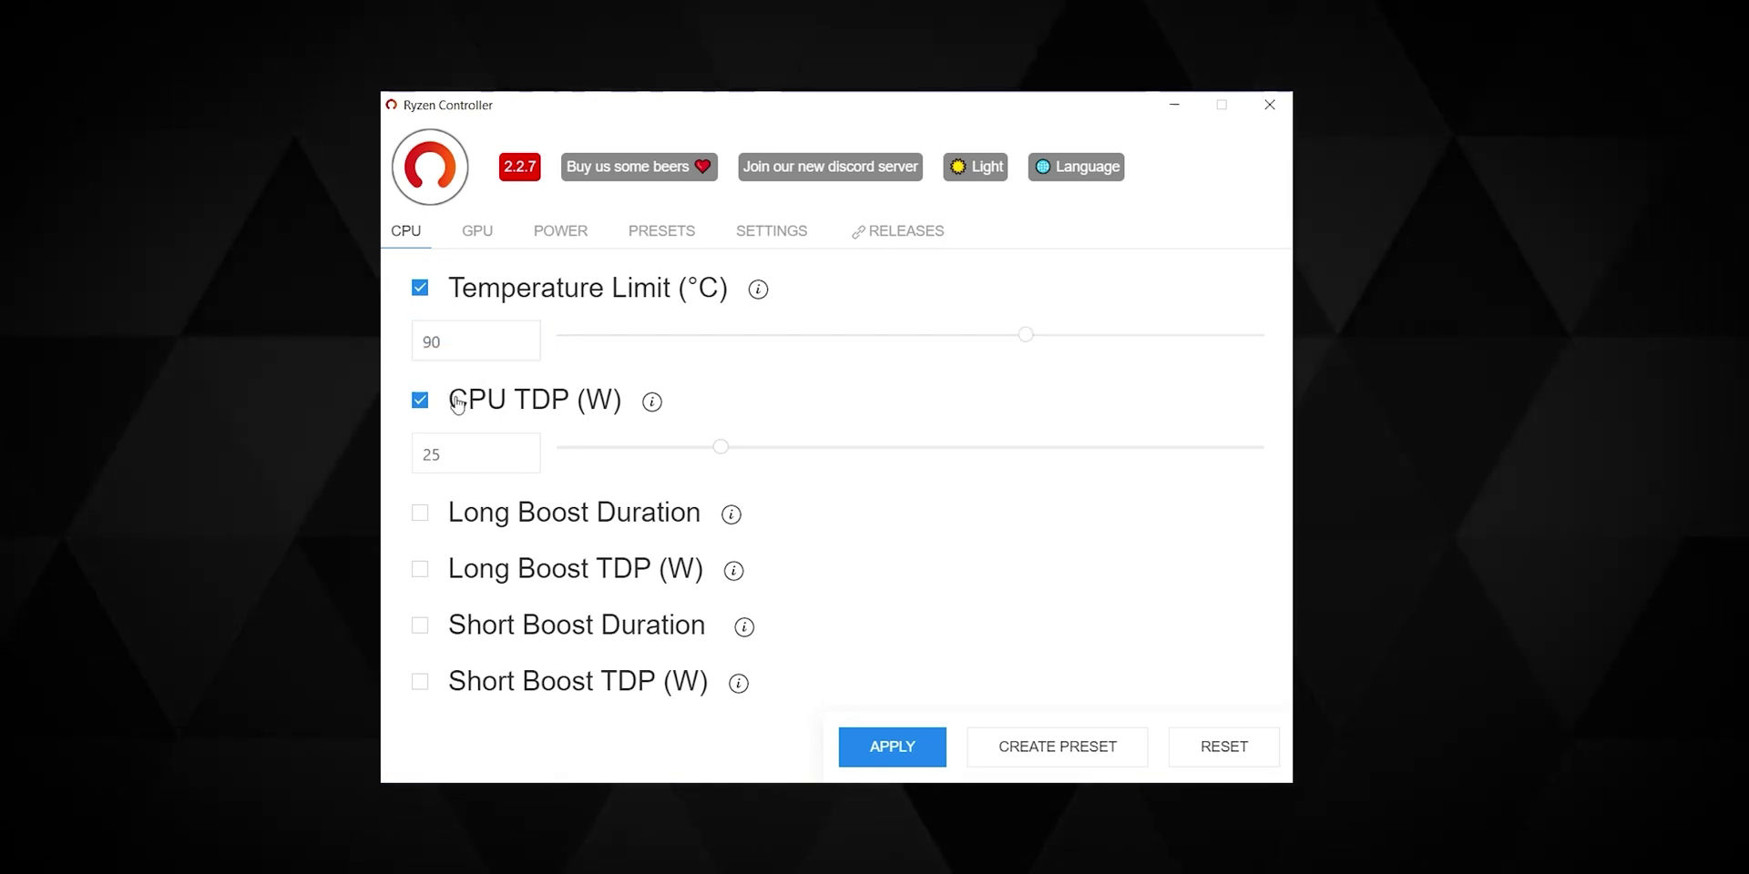
double_click(456, 458)
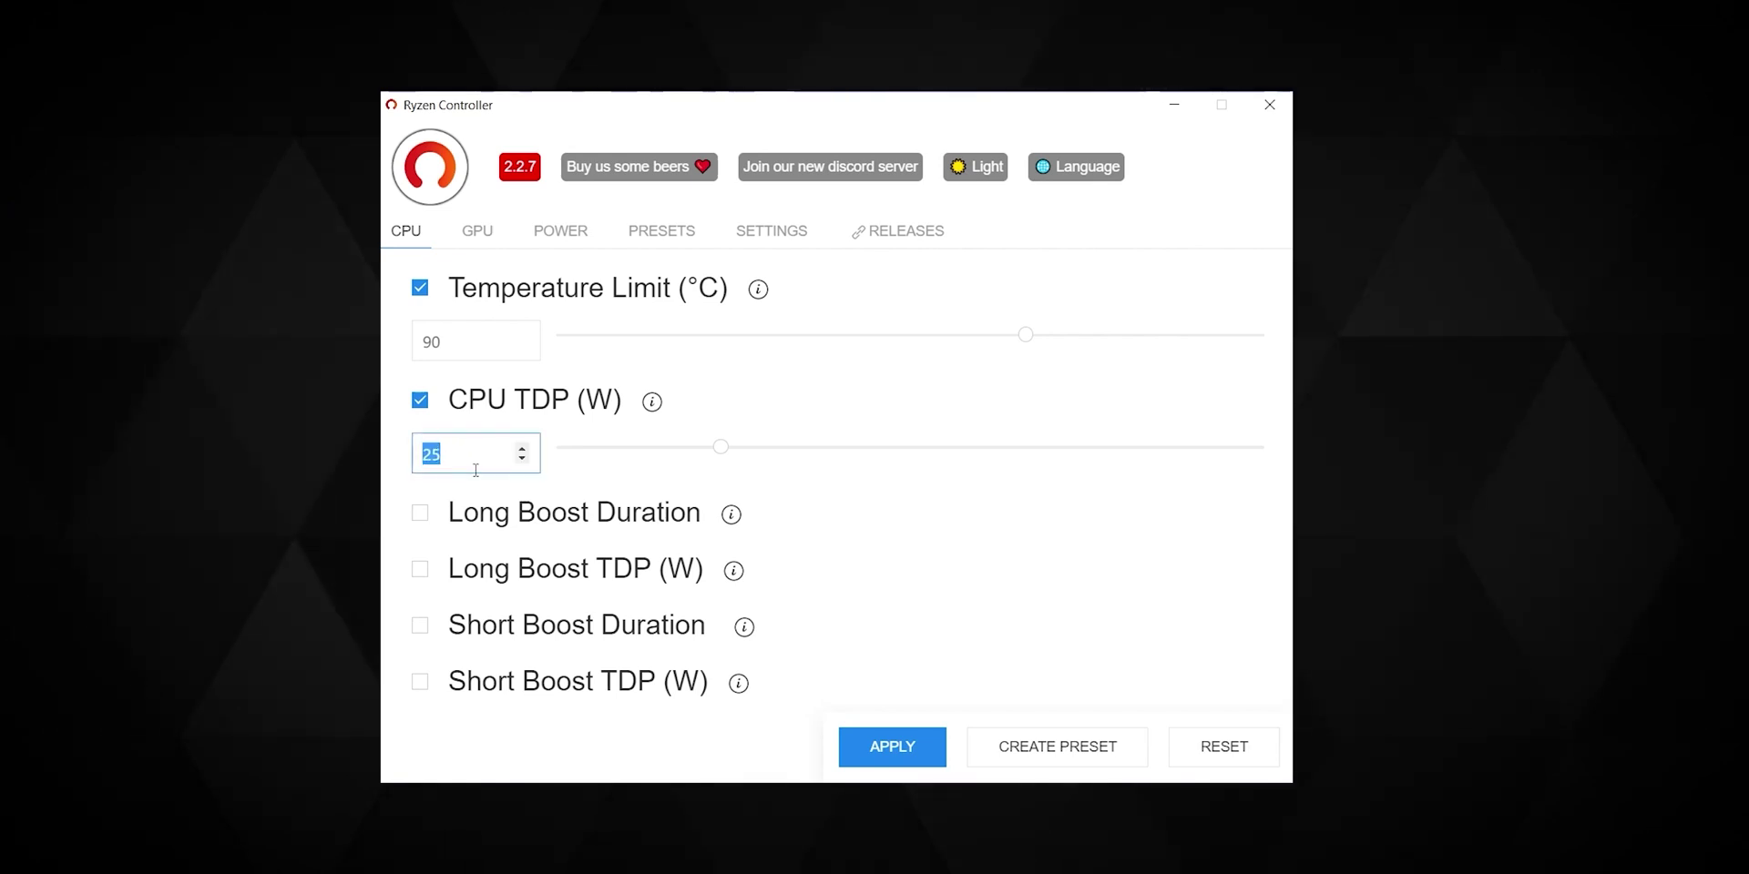
click(564, 483)
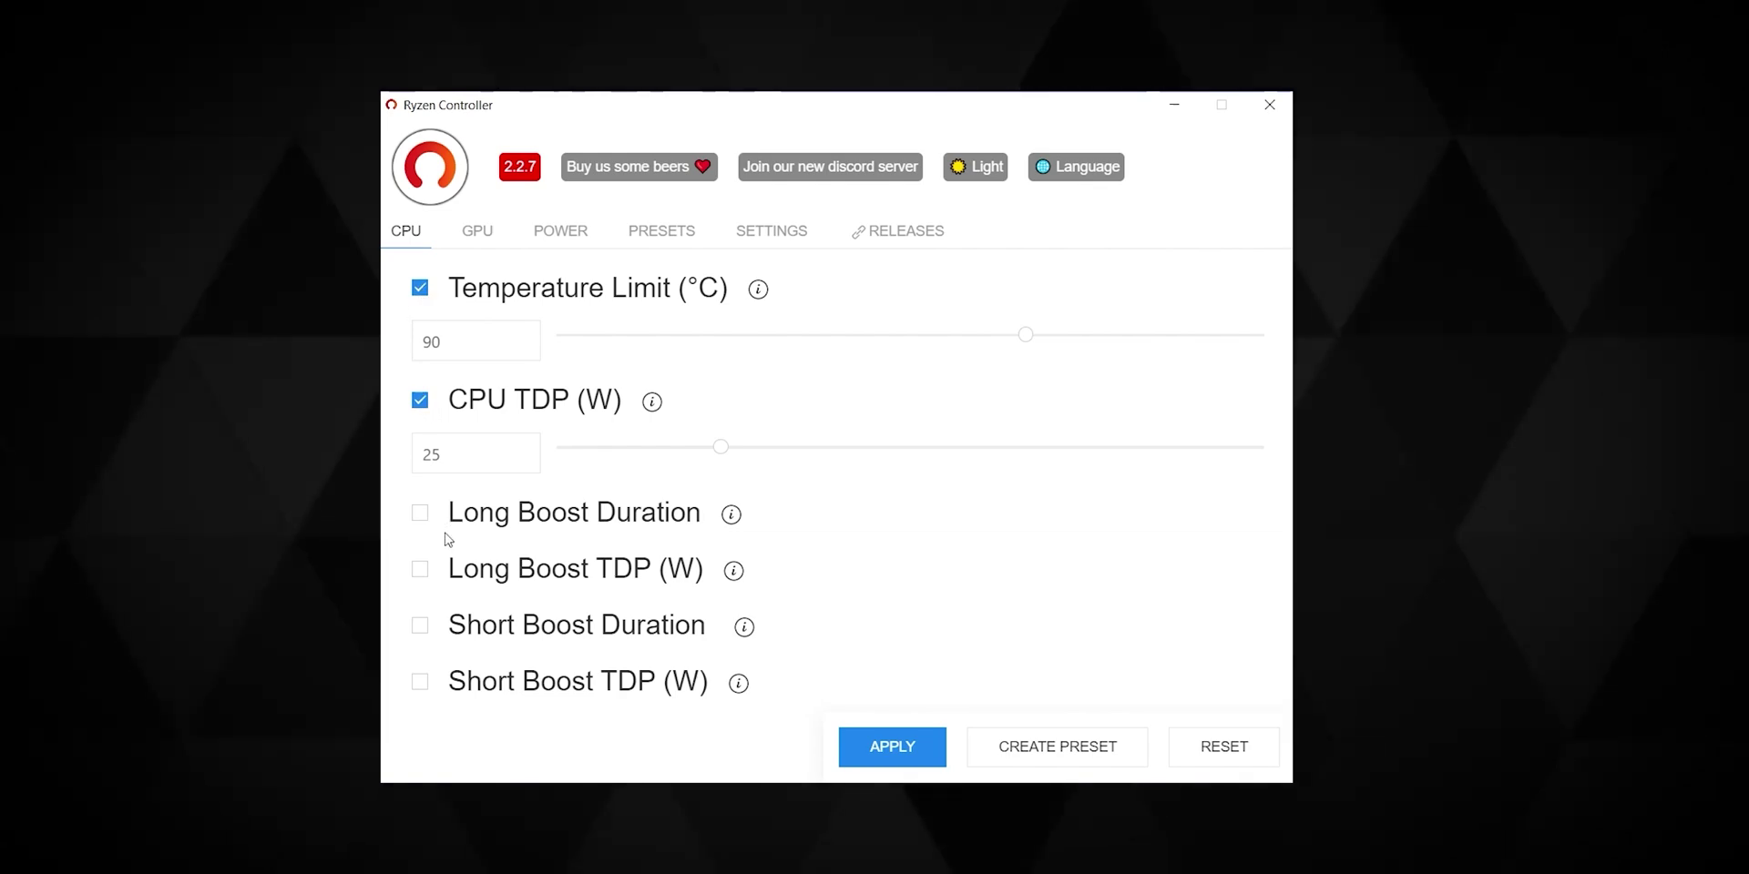
Save the current settings as a preset named 'gaming', confirm it among local presets, then show GPU settings.
click(1050, 753)
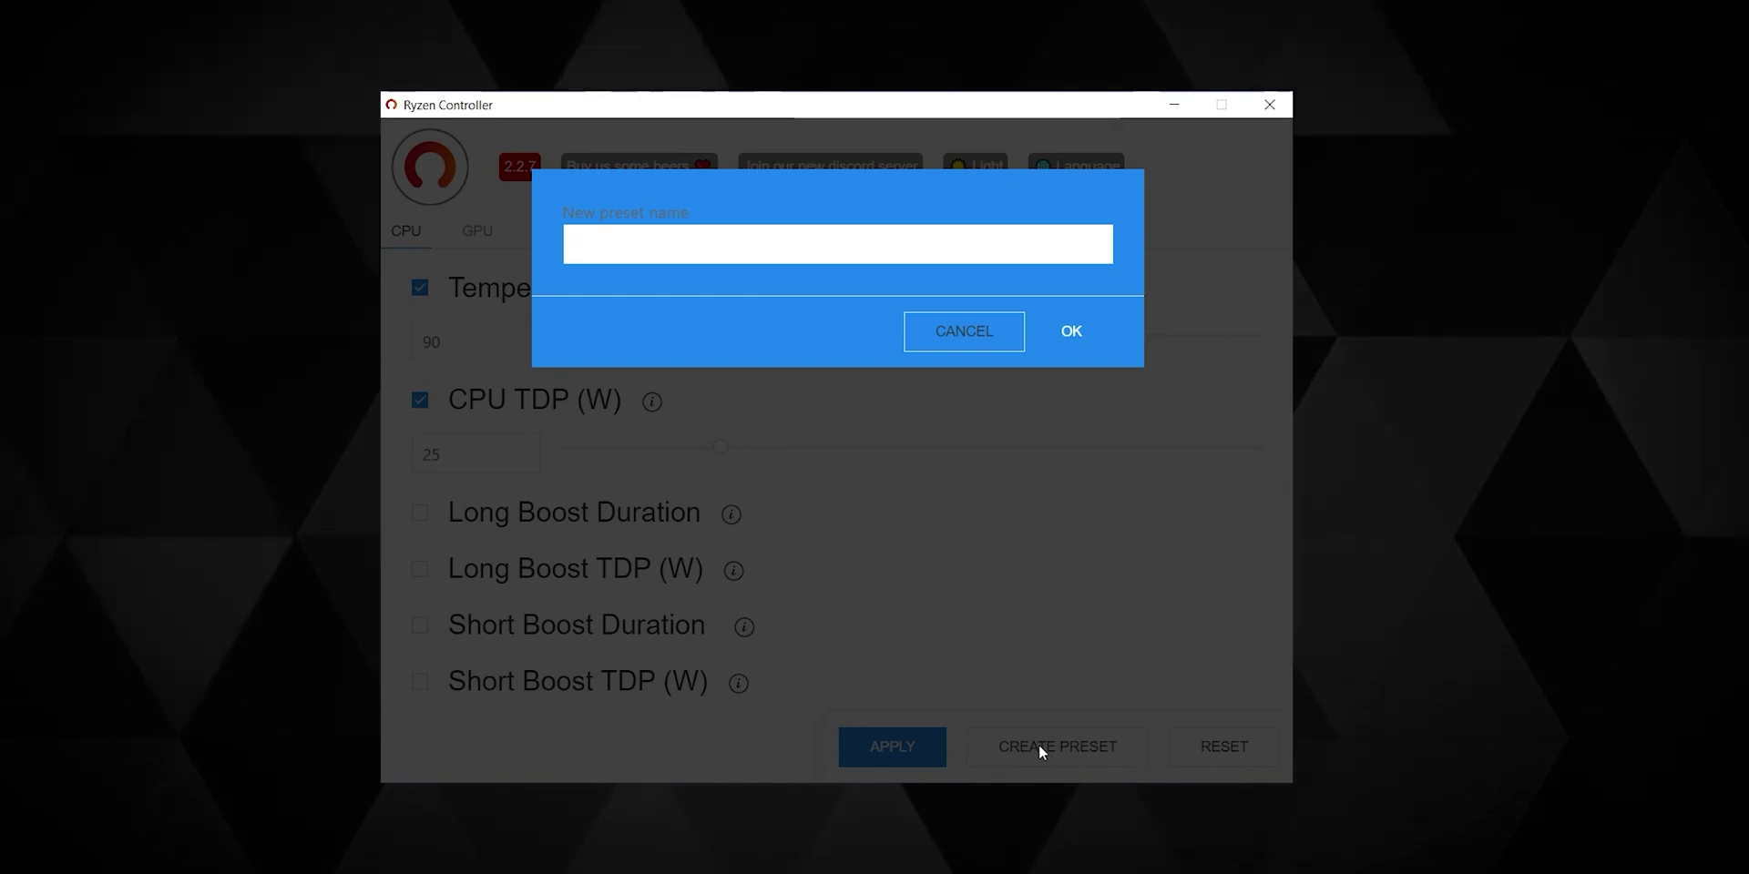
text(gaming preset)
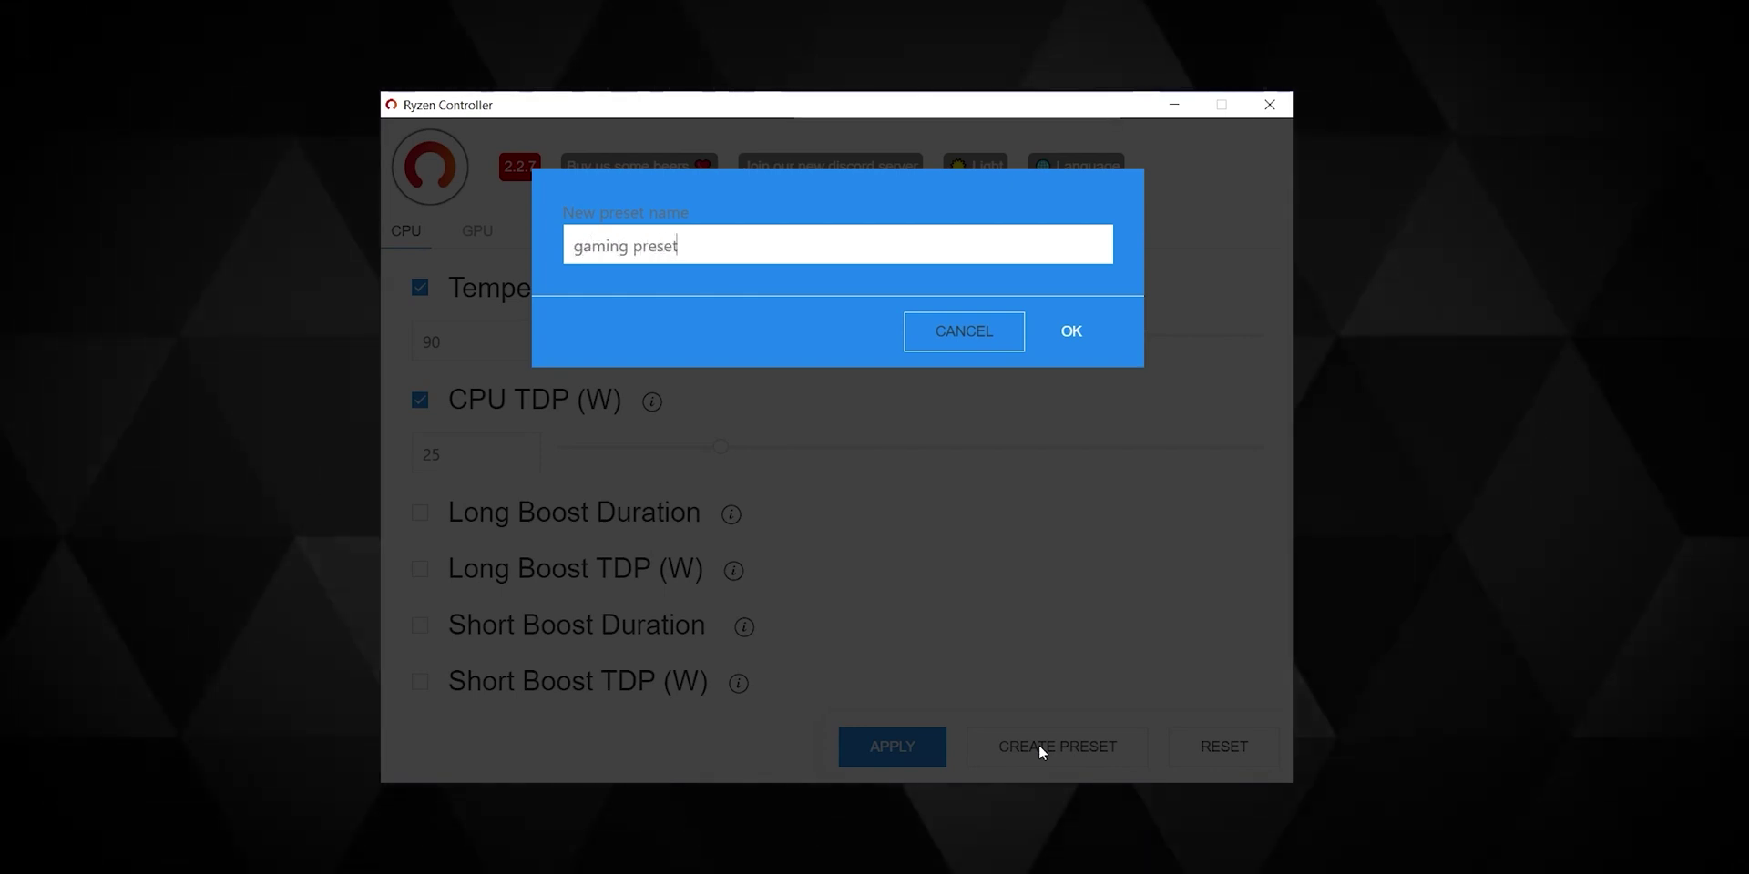
key(Return)
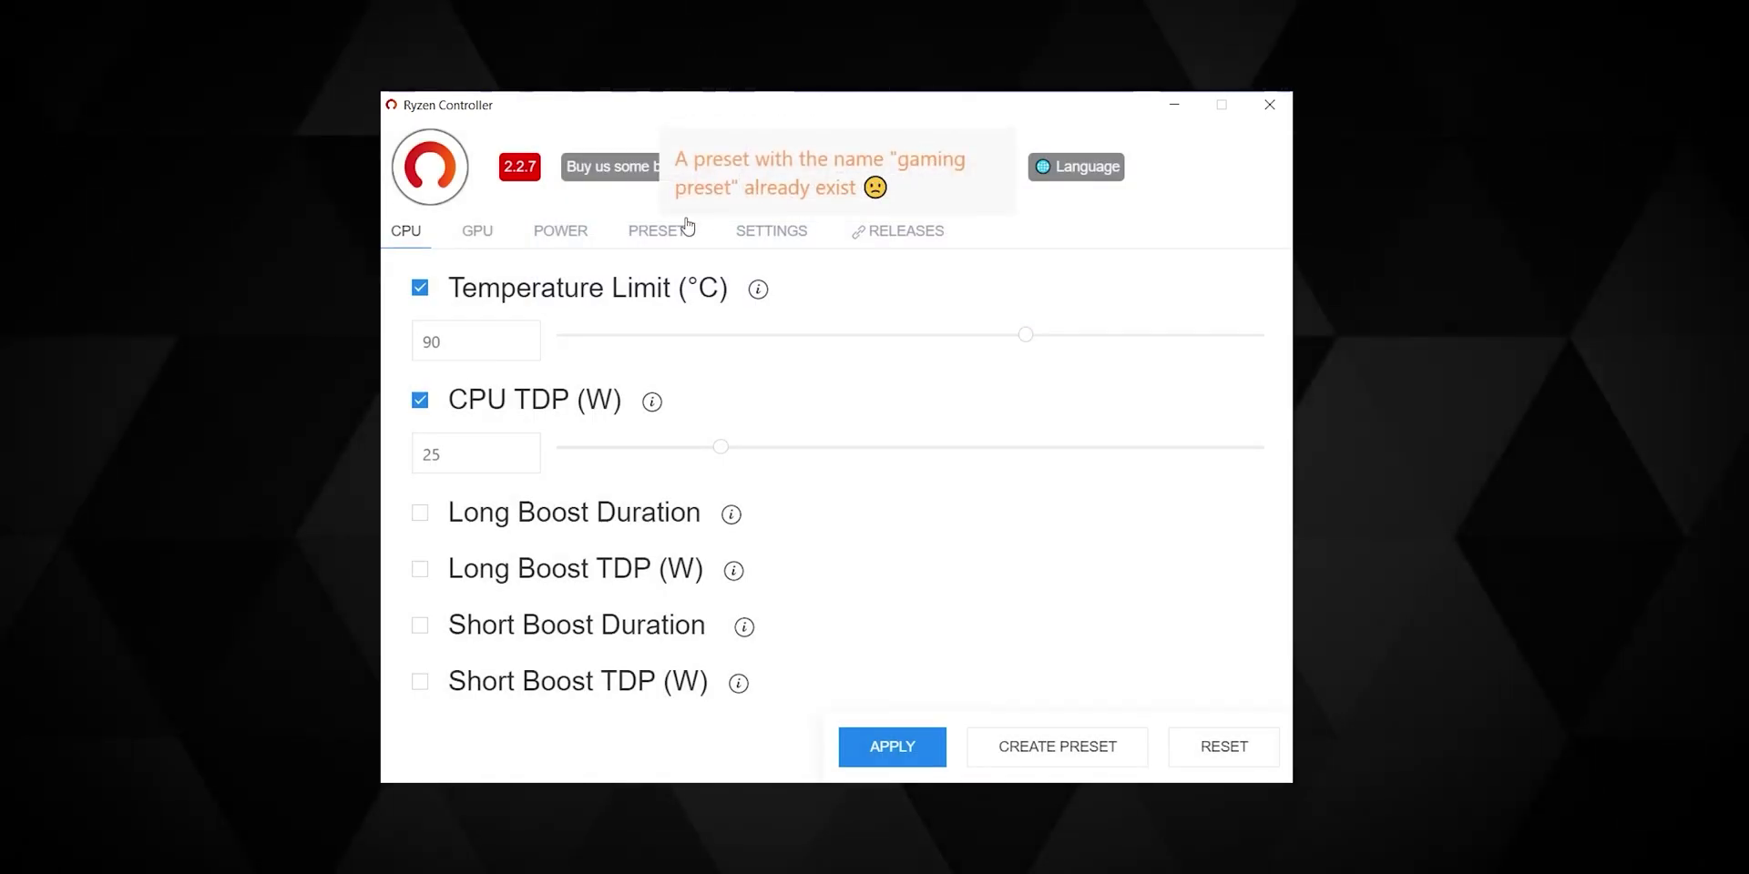
click(650, 235)
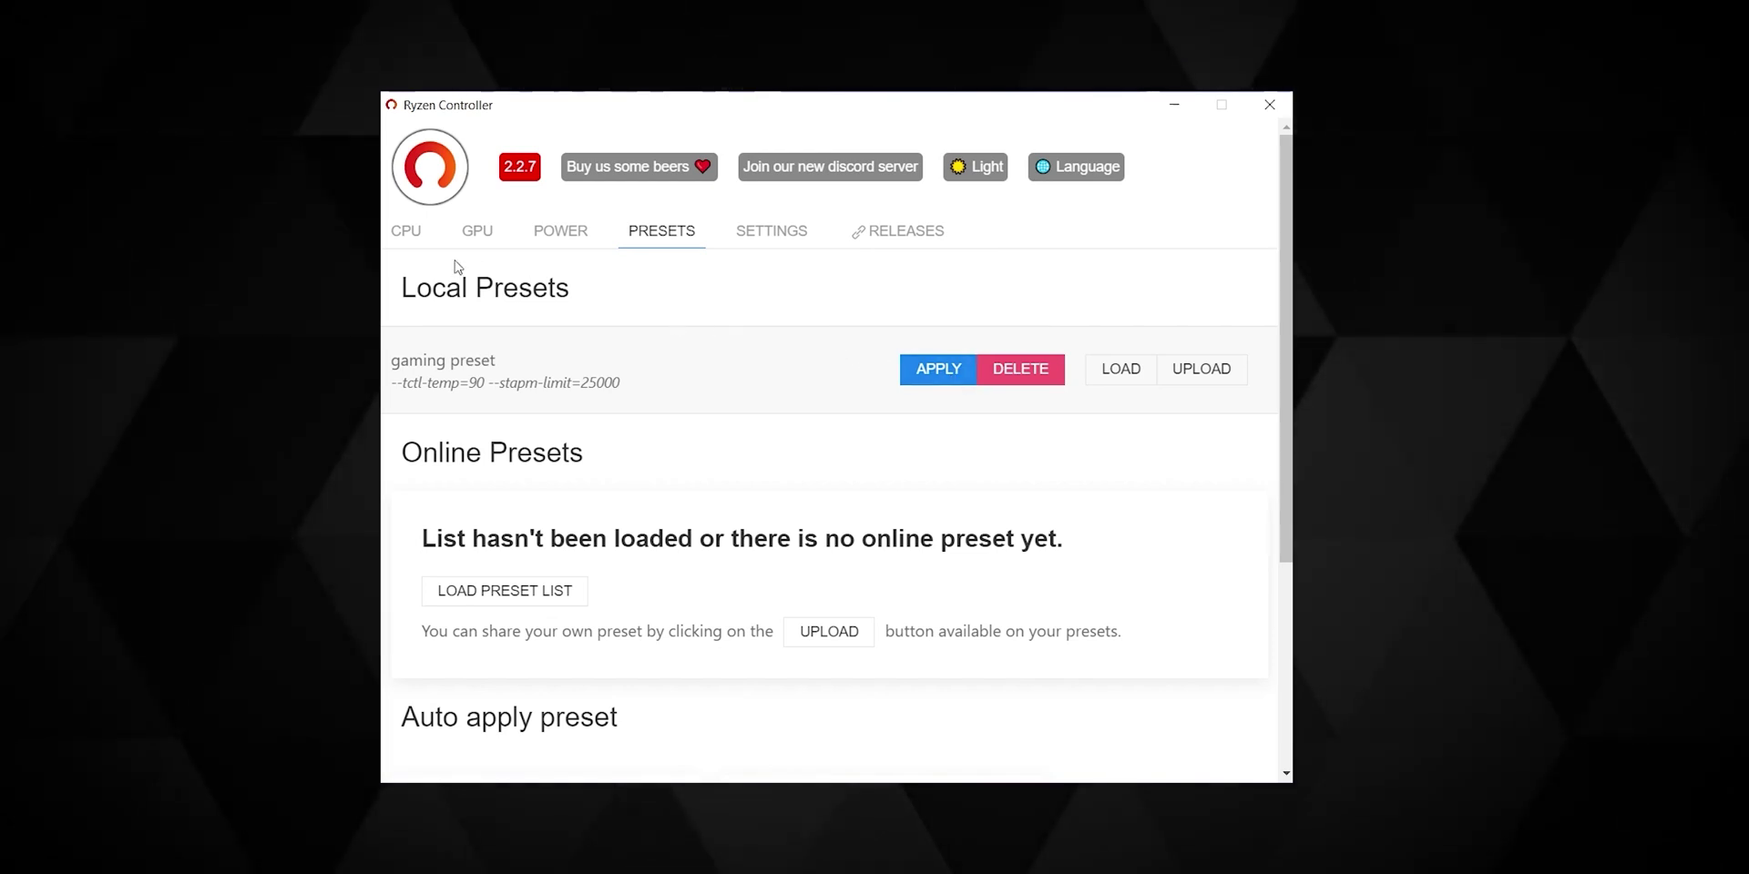
click(470, 233)
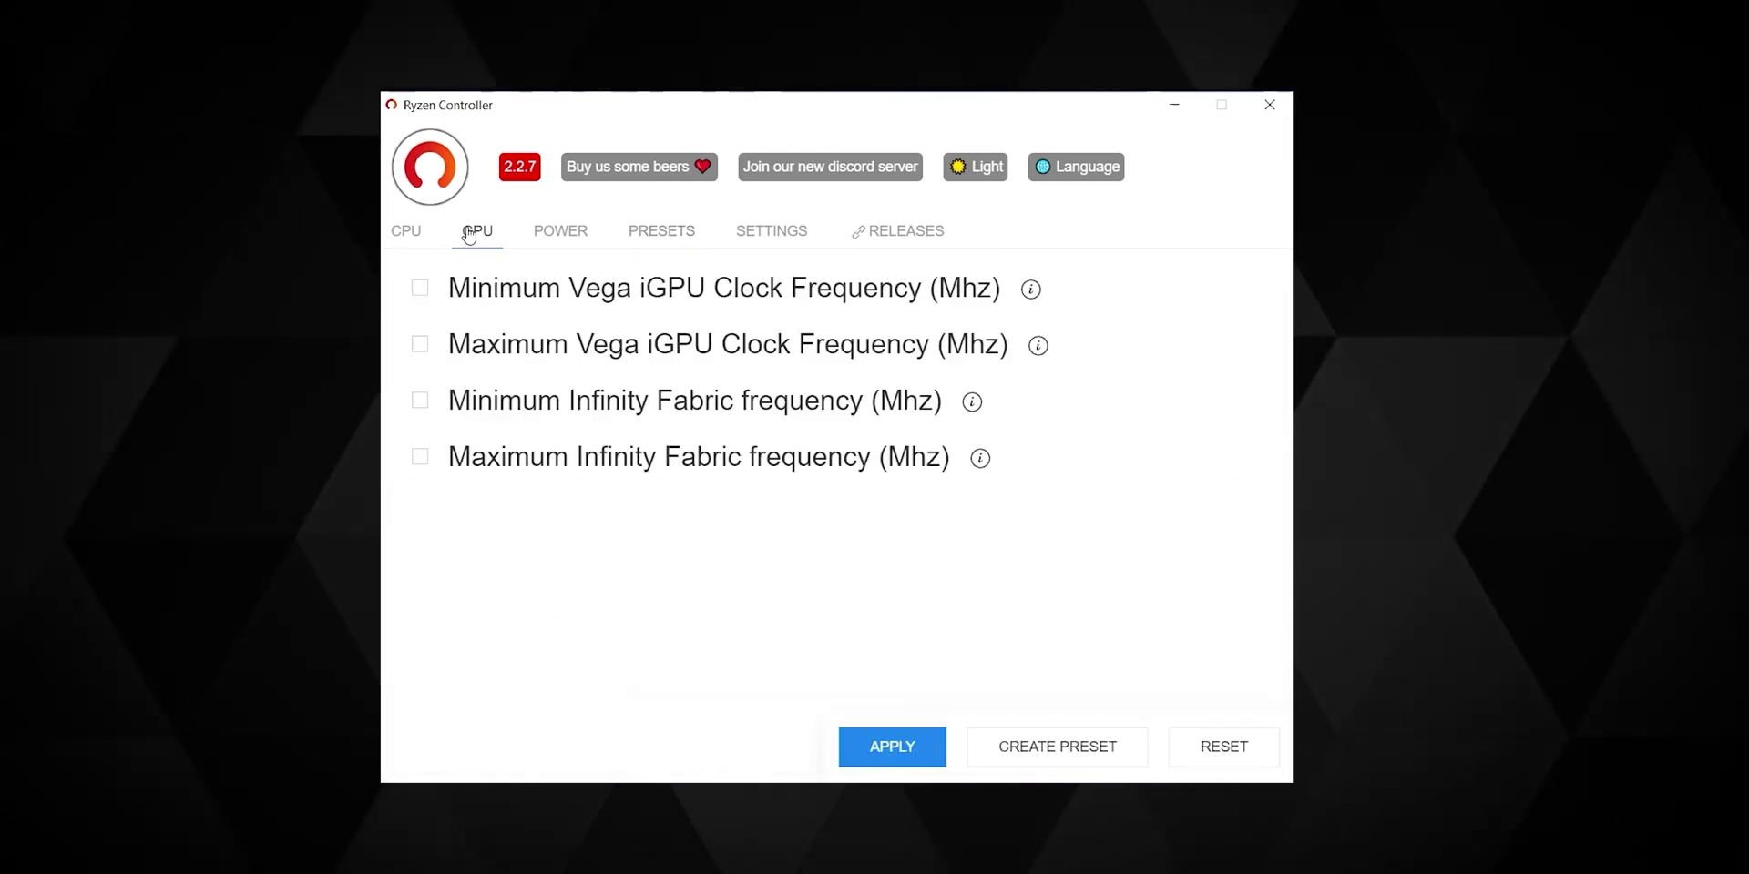
Tick the minimum (400 MHz) and maximum (2200 MHz) Vega iGPU clock limits and inspect both values.
click(419, 287)
click(420, 400)
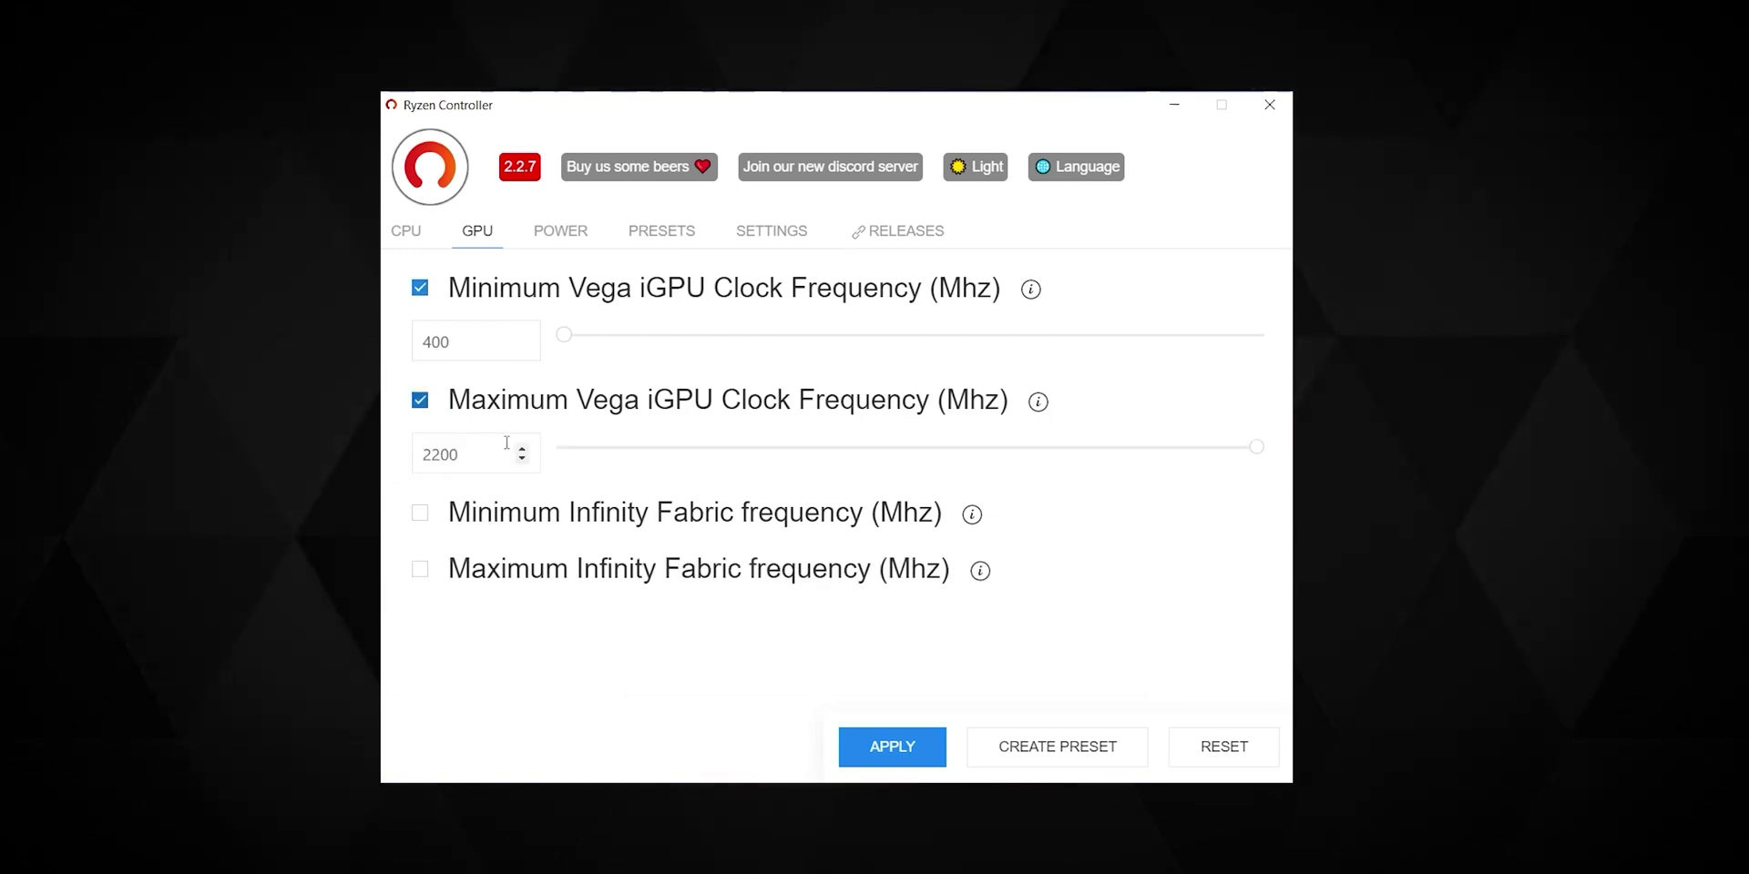
drag(479, 343, 415, 355)
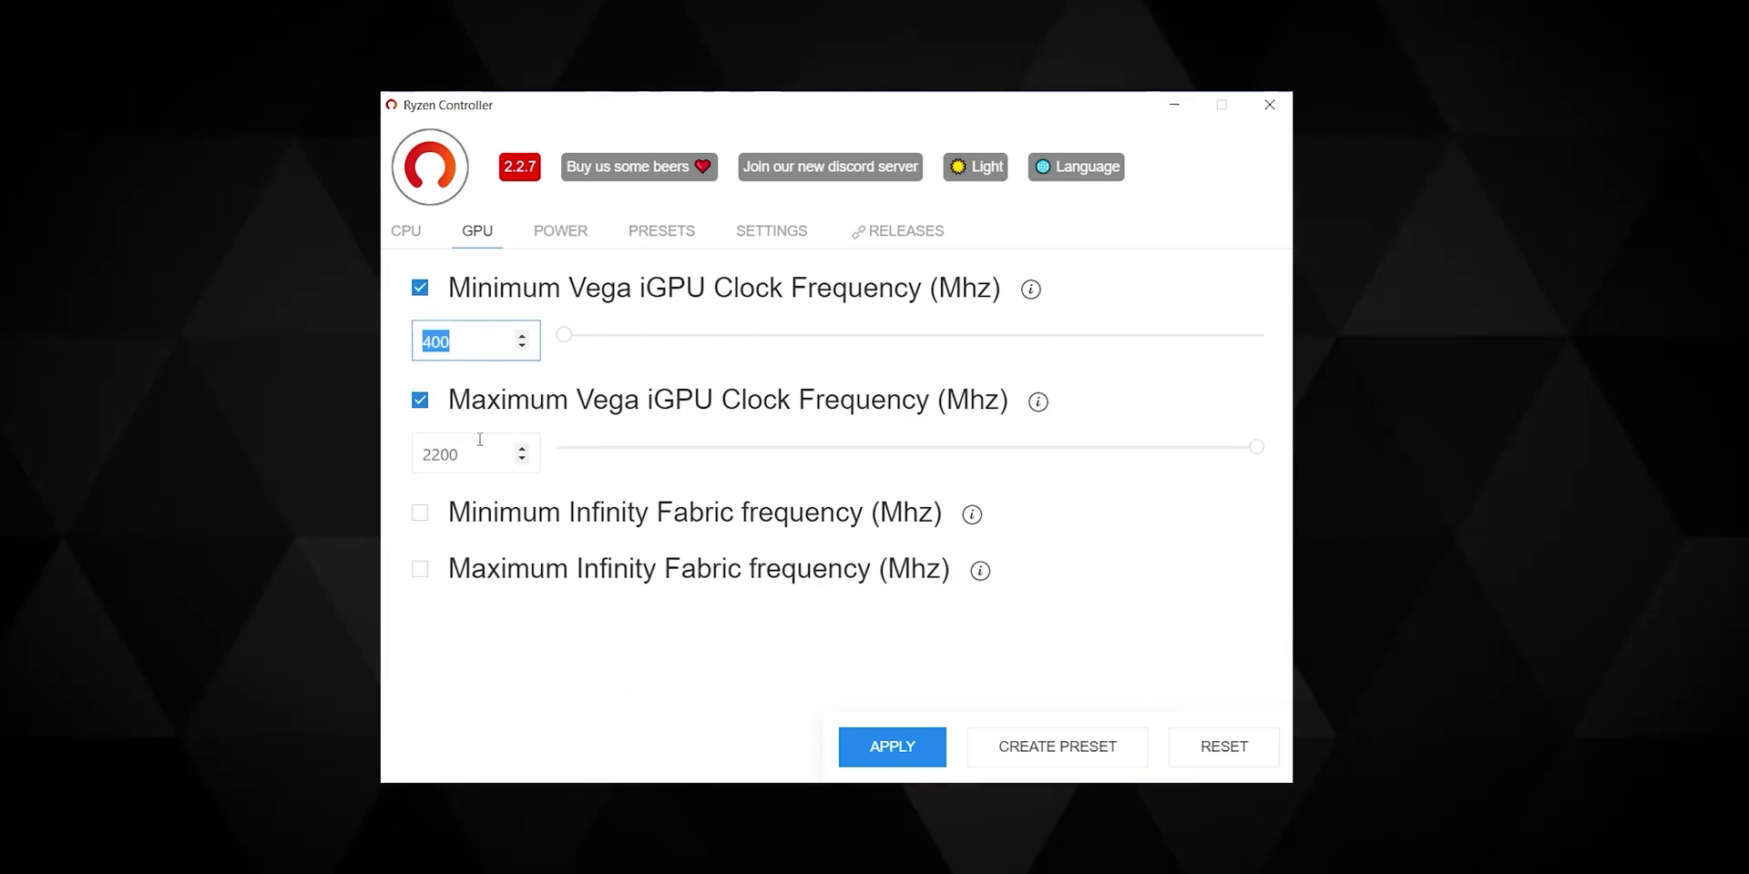
drag(492, 455, 413, 460)
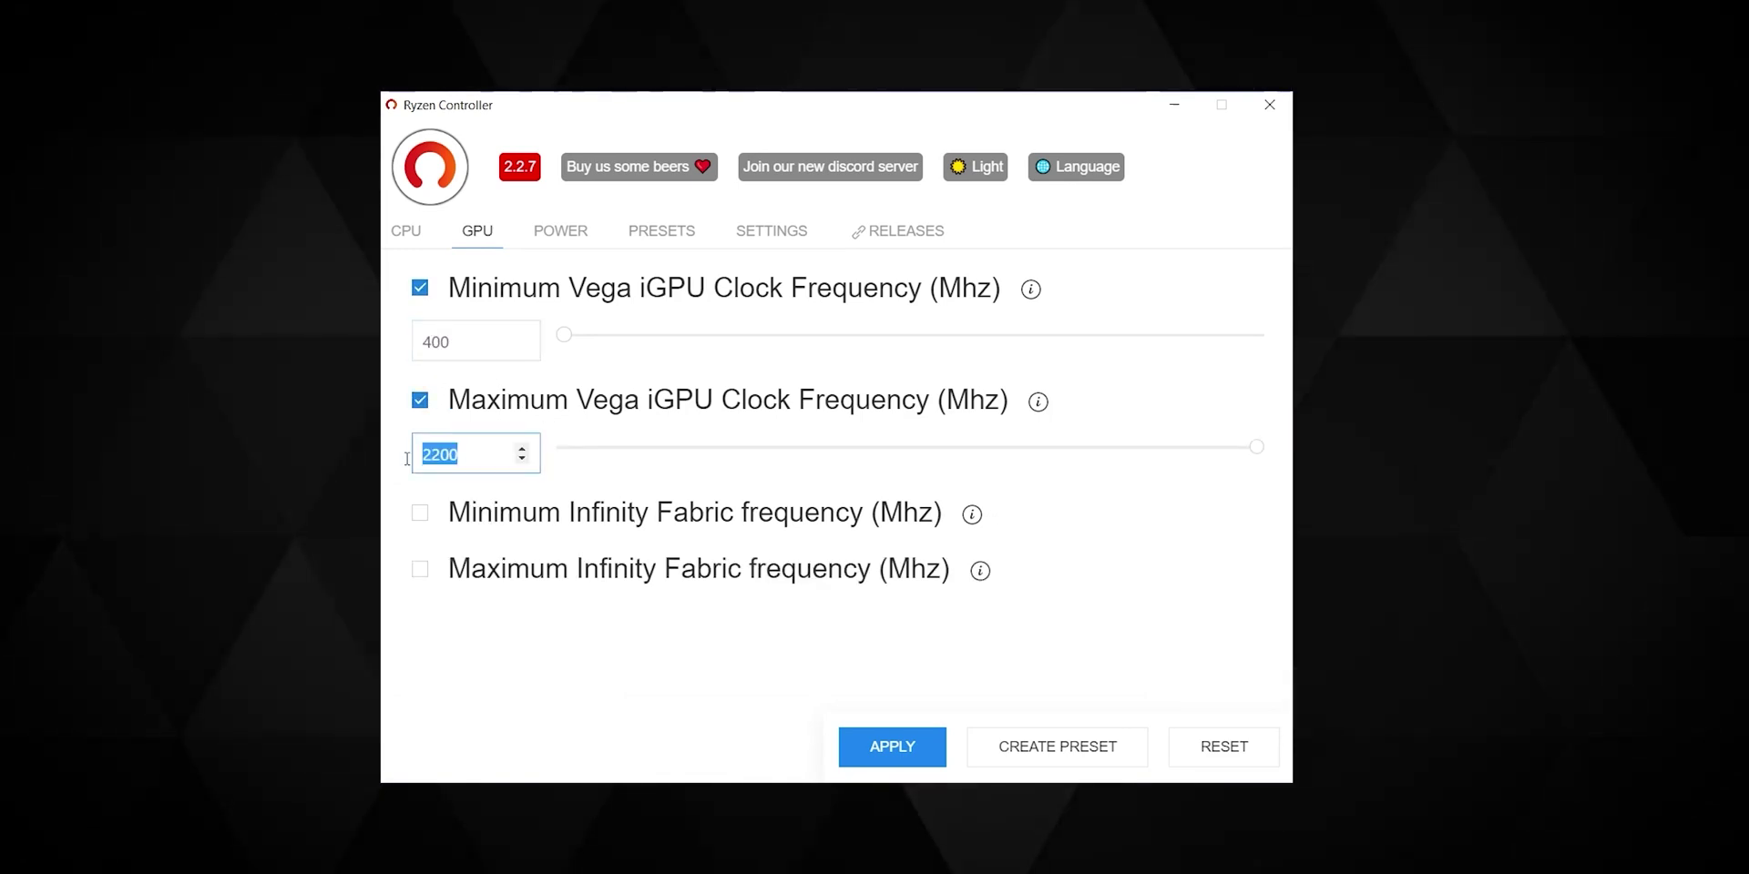
click(644, 421)
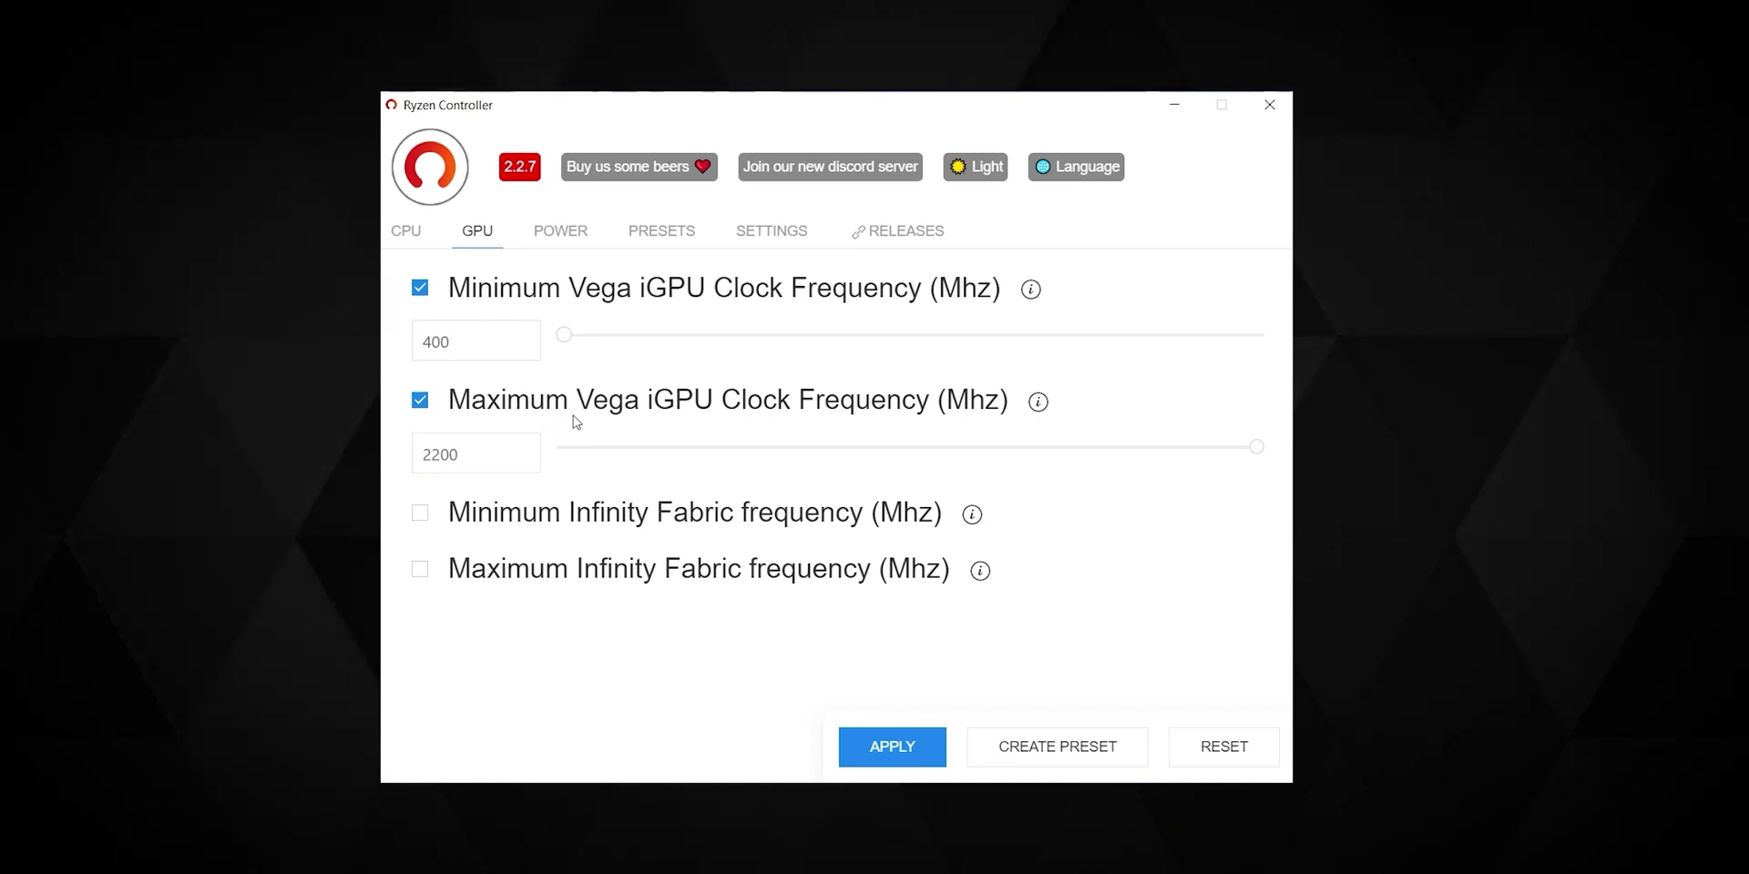
Untick both Vega iGPU clock limits and tick the minimum and maximum Infinity Fabric frequencies.
click(421, 288)
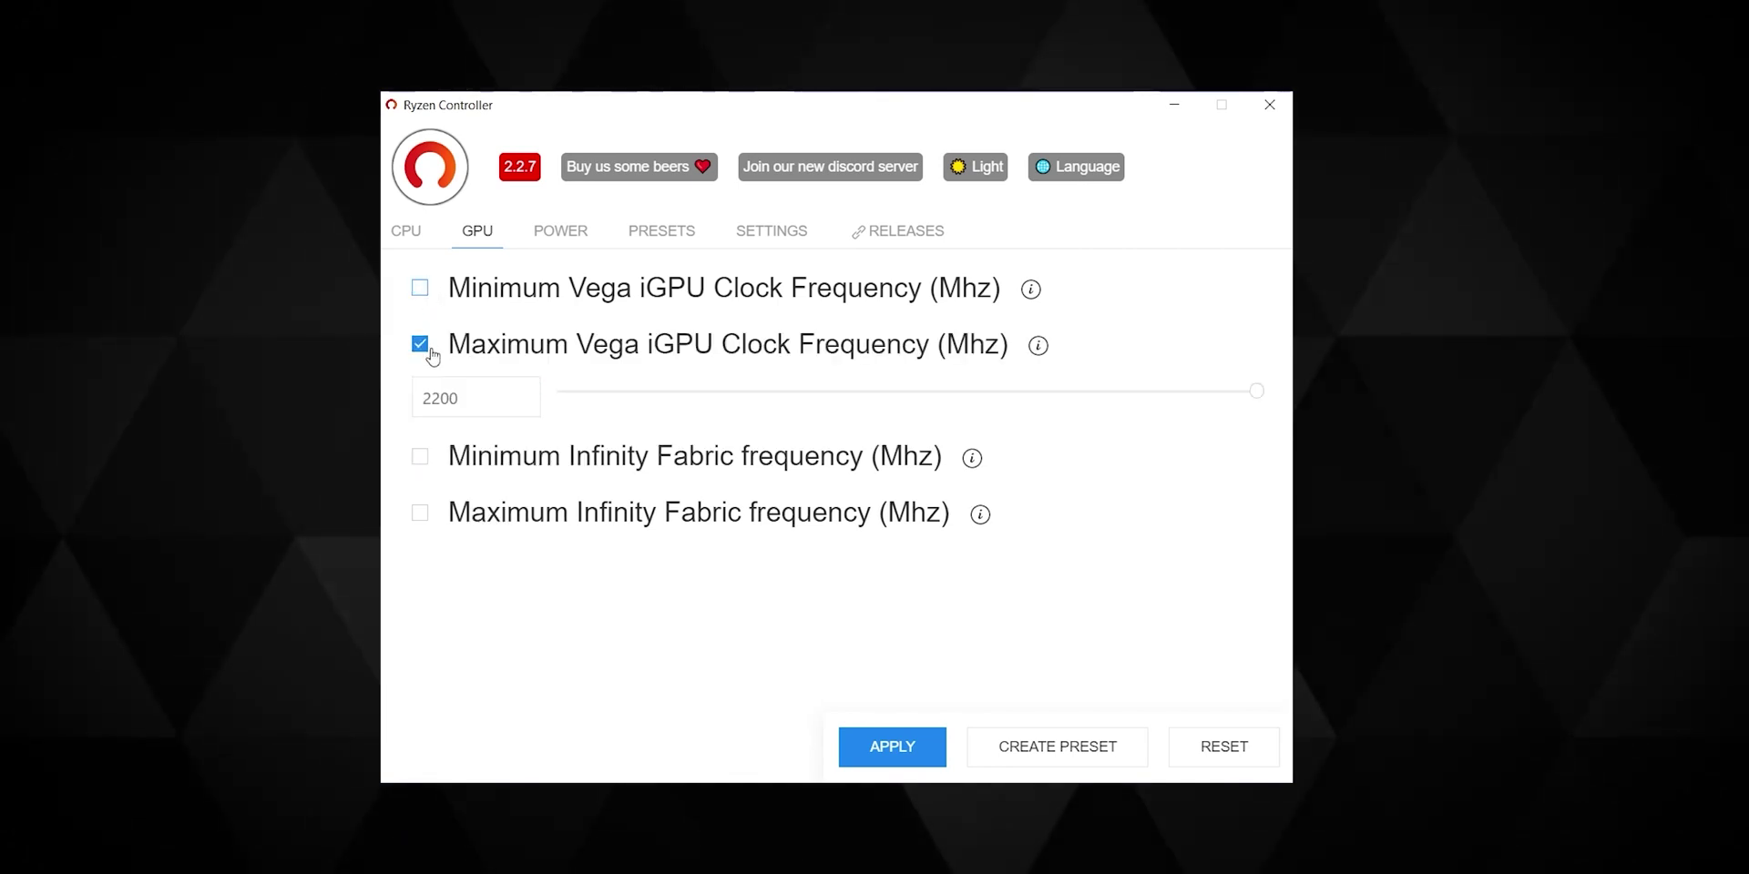
click(421, 344)
click(421, 400)
click(433, 514)
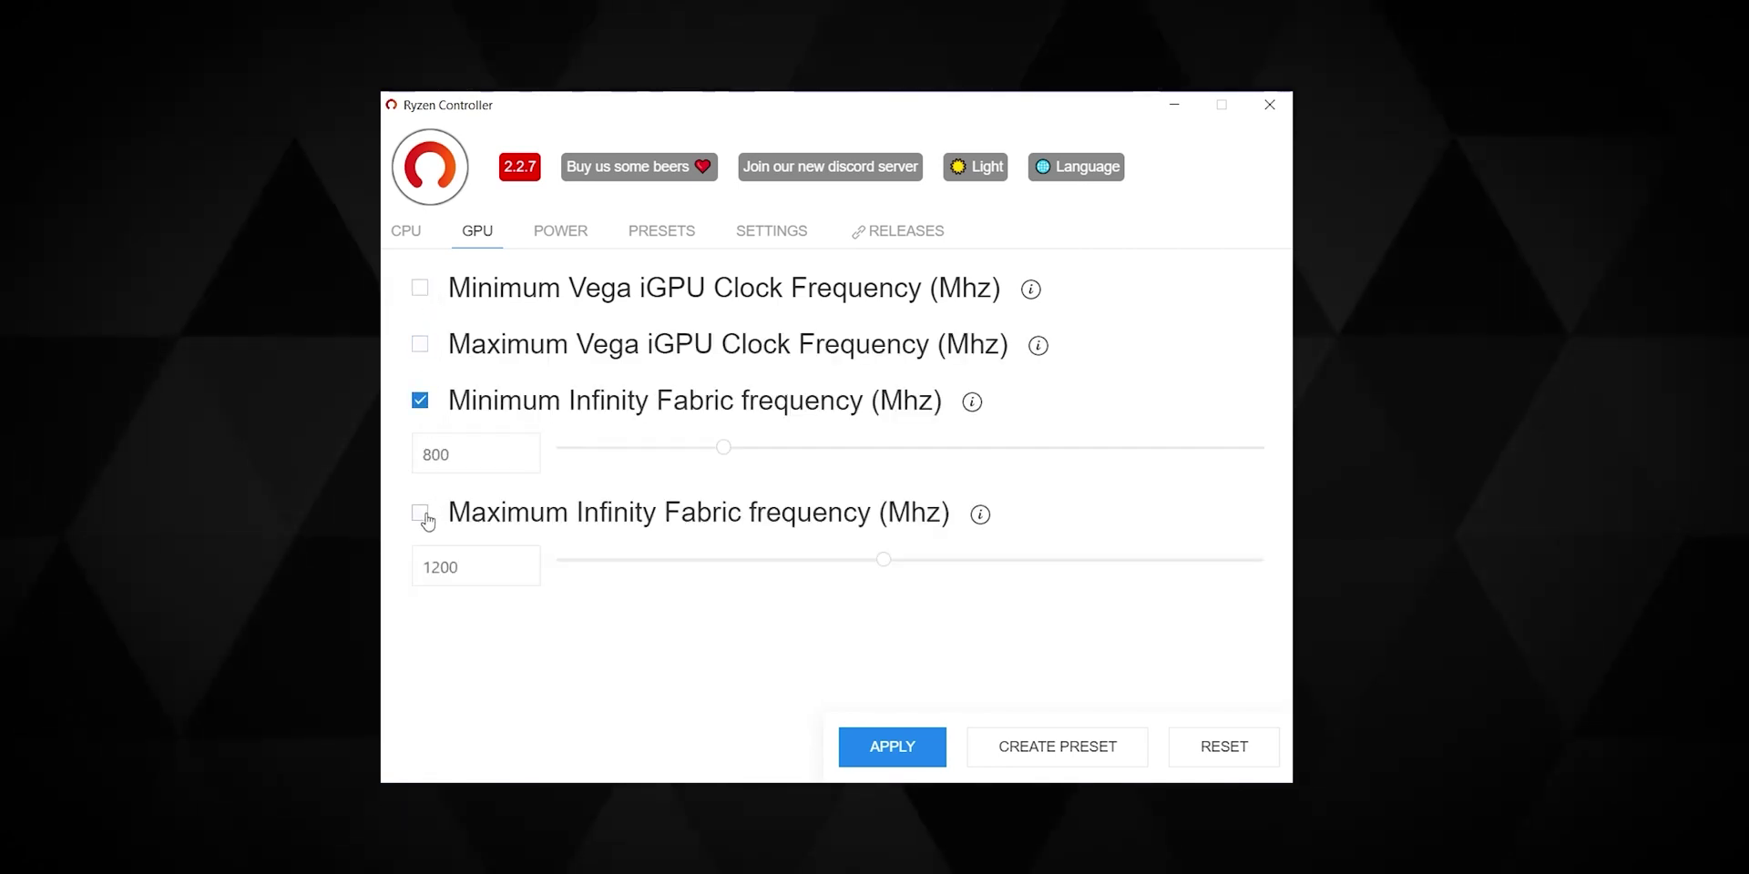
Set the Infinity Fabric frequency to 400 MHz minimum and 1600 MHz maximum.
click(470, 465)
double_click(470, 464)
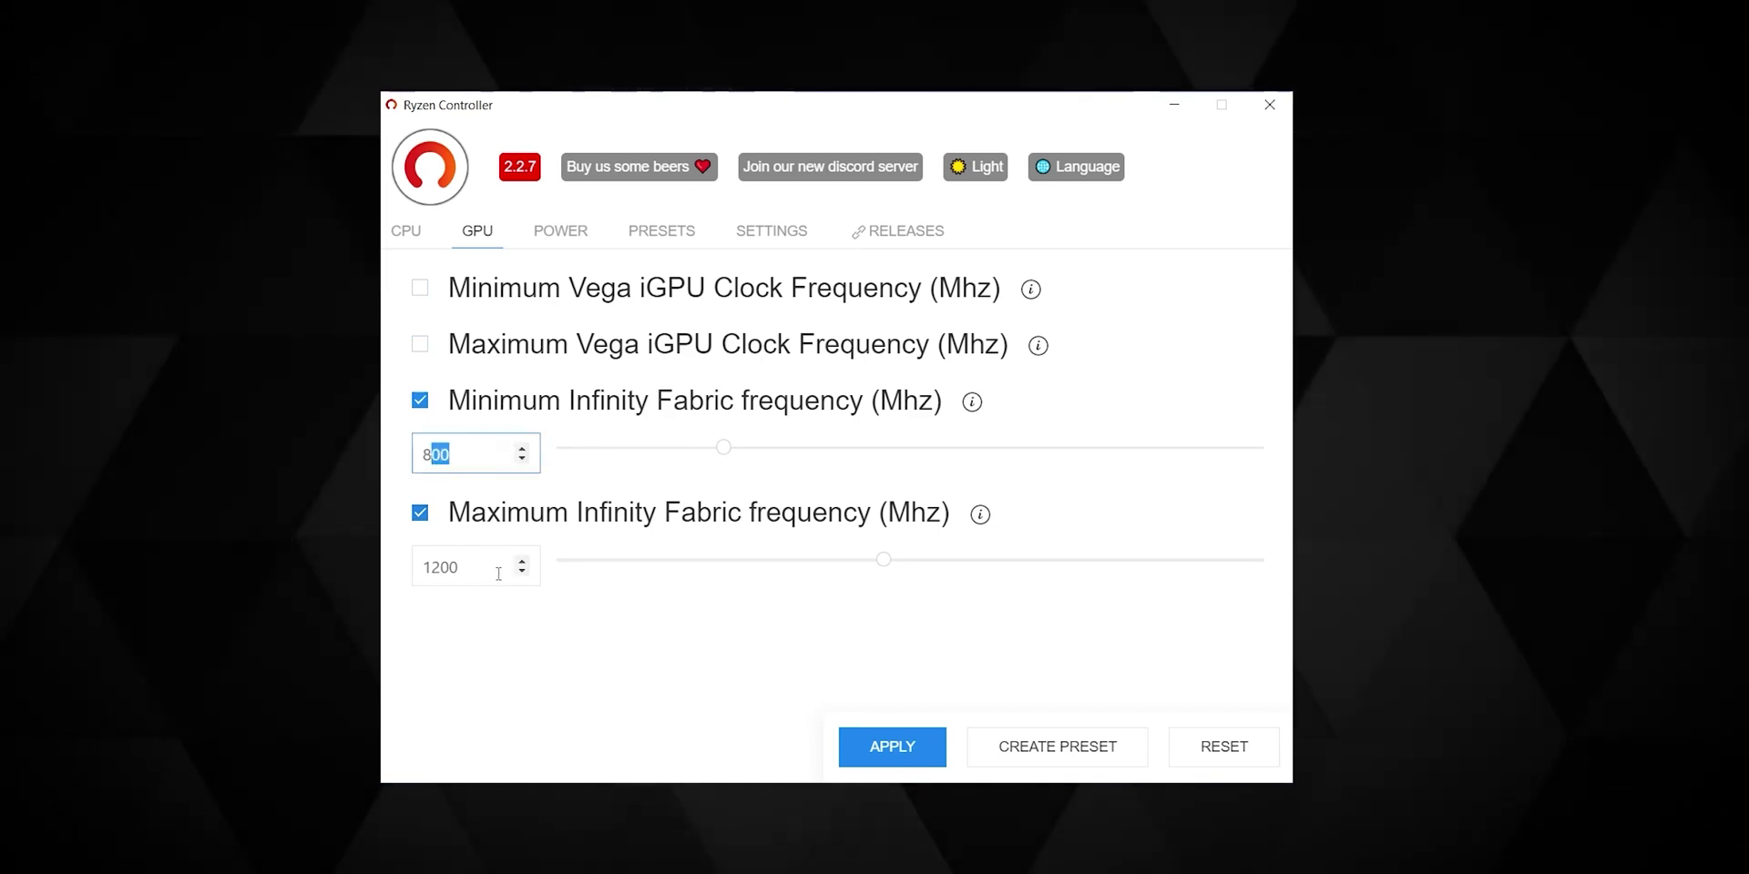
key(Tab)
click(517, 469)
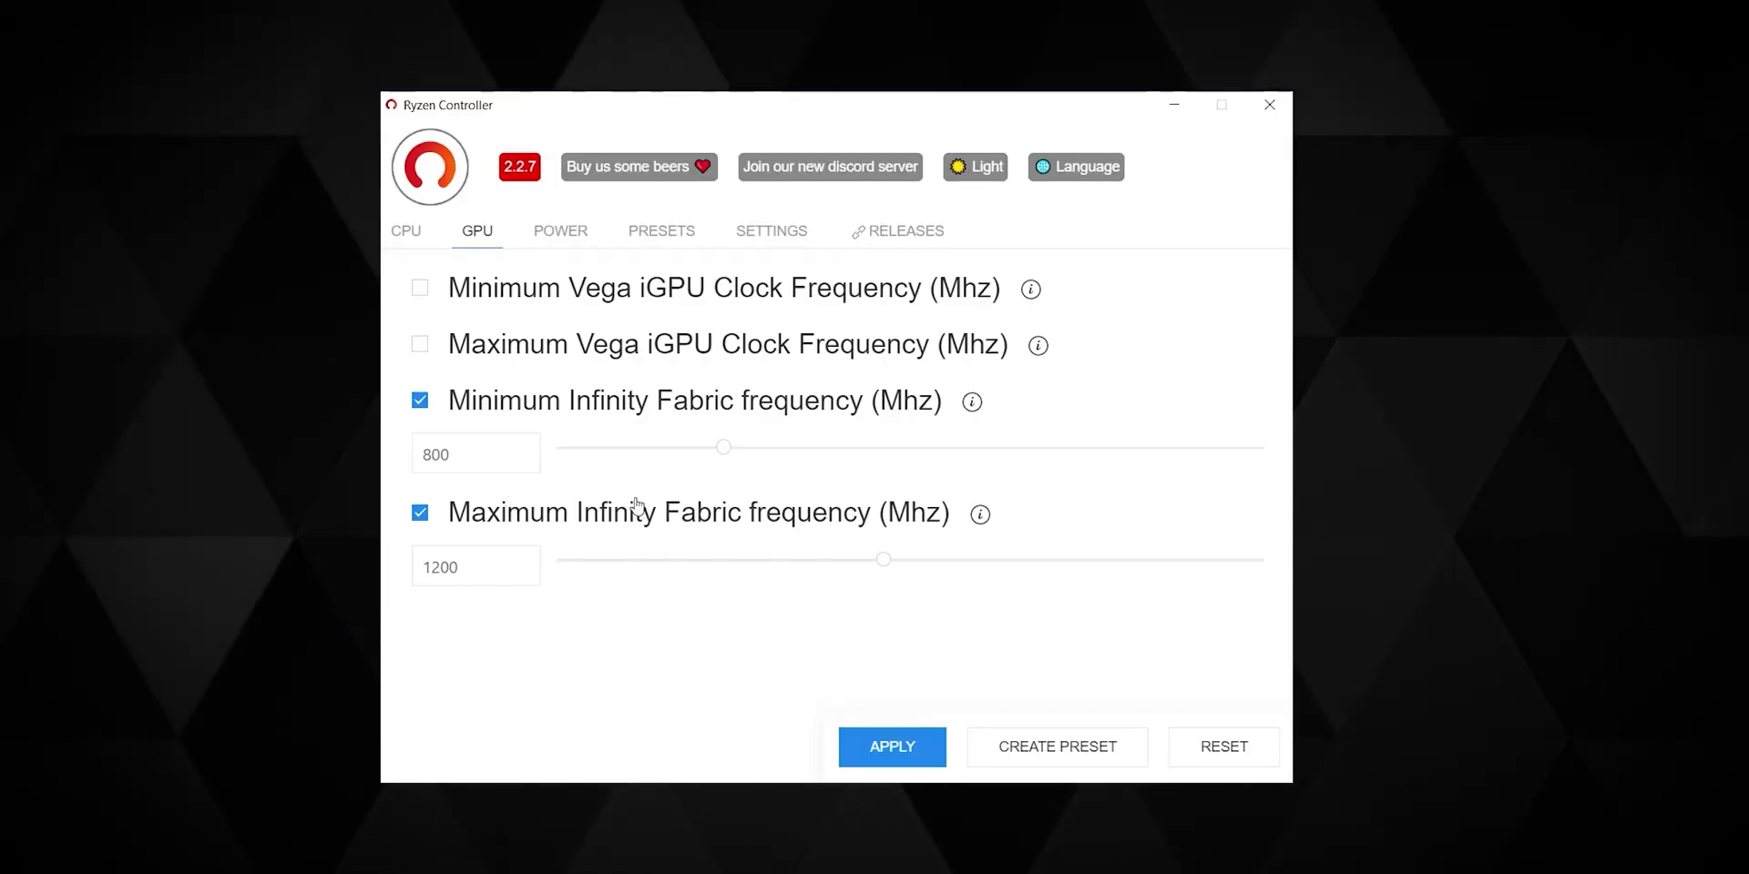
drag(884, 559, 909, 560)
drag(910, 559, 920, 560)
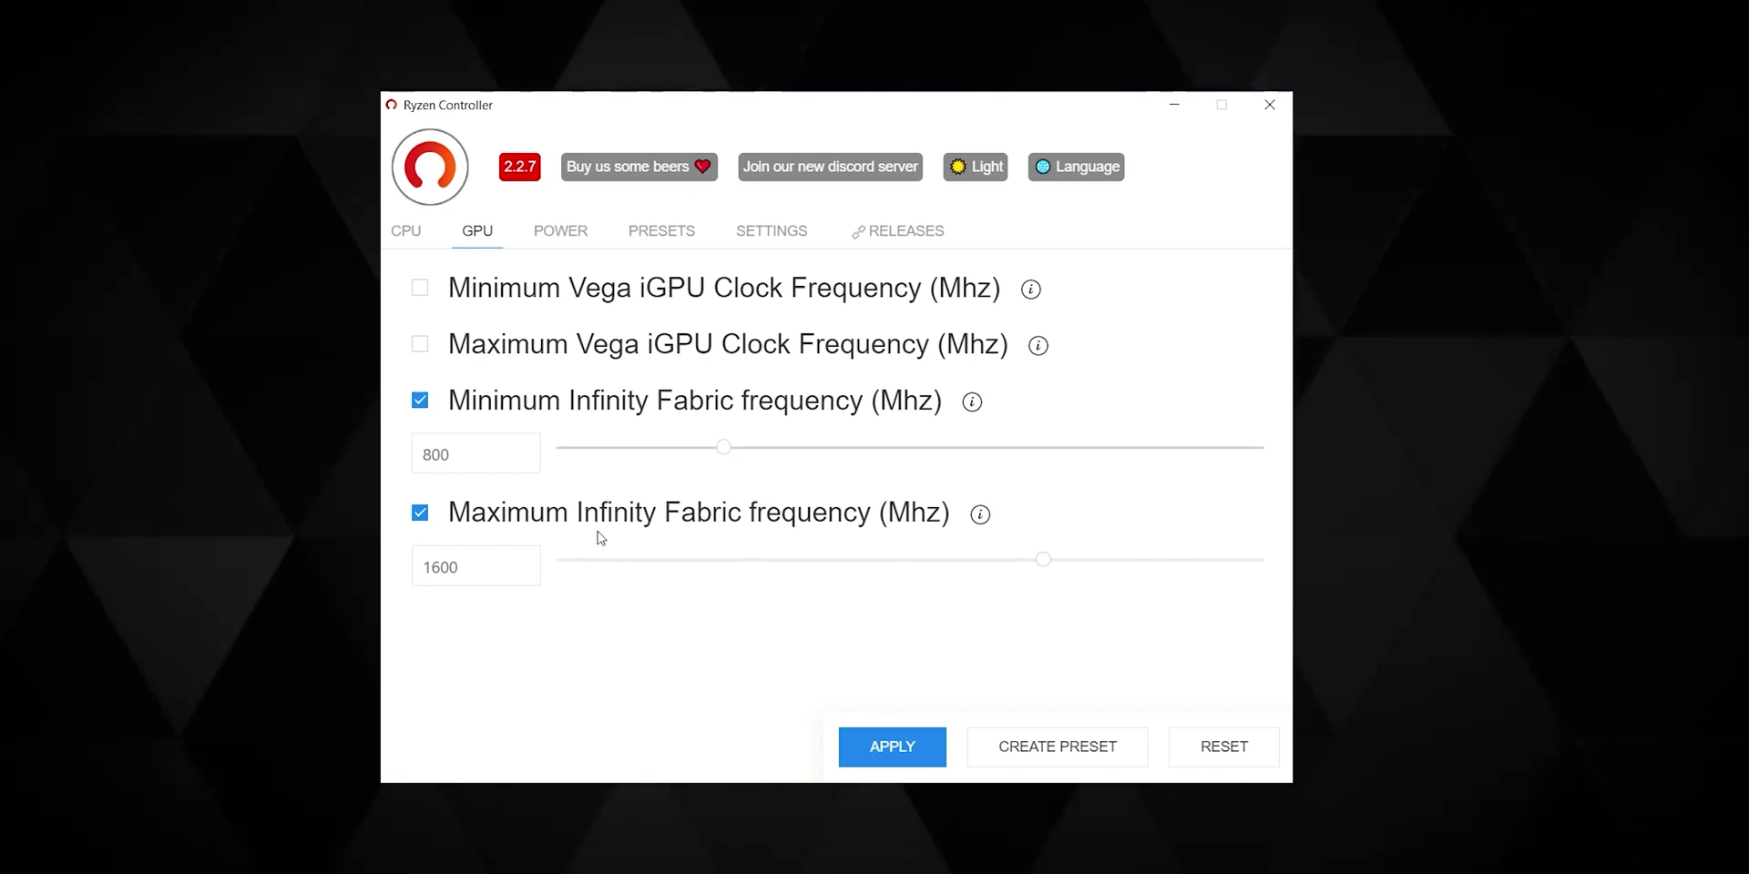
drag(480, 560, 406, 570)
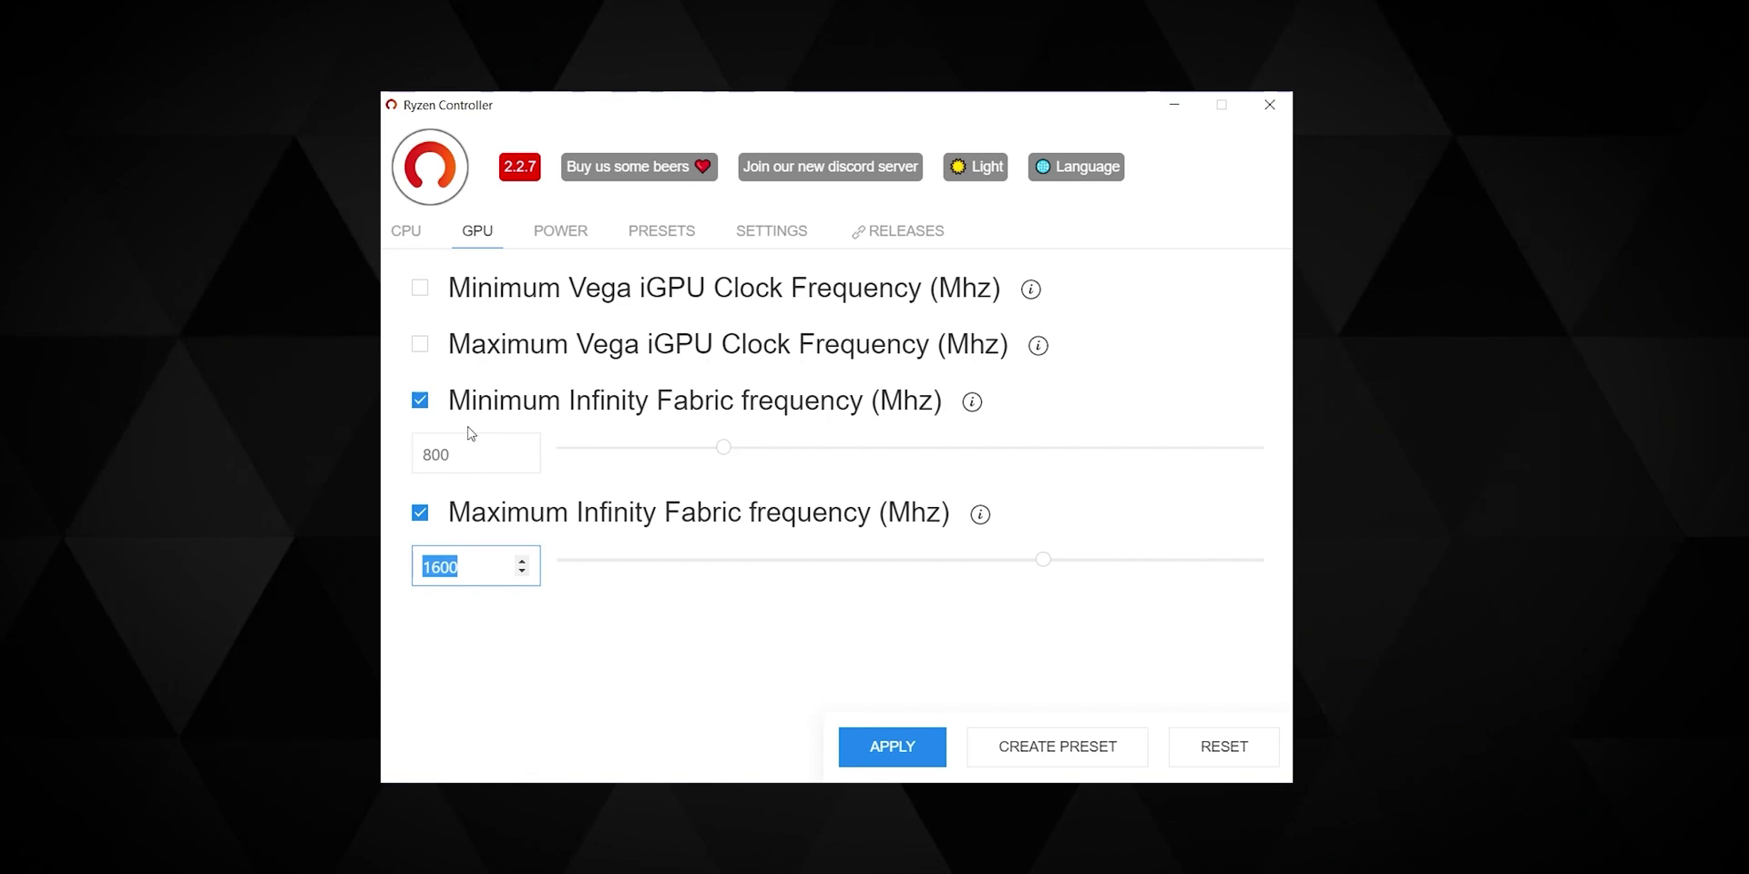
drag(724, 448, 421, 455)
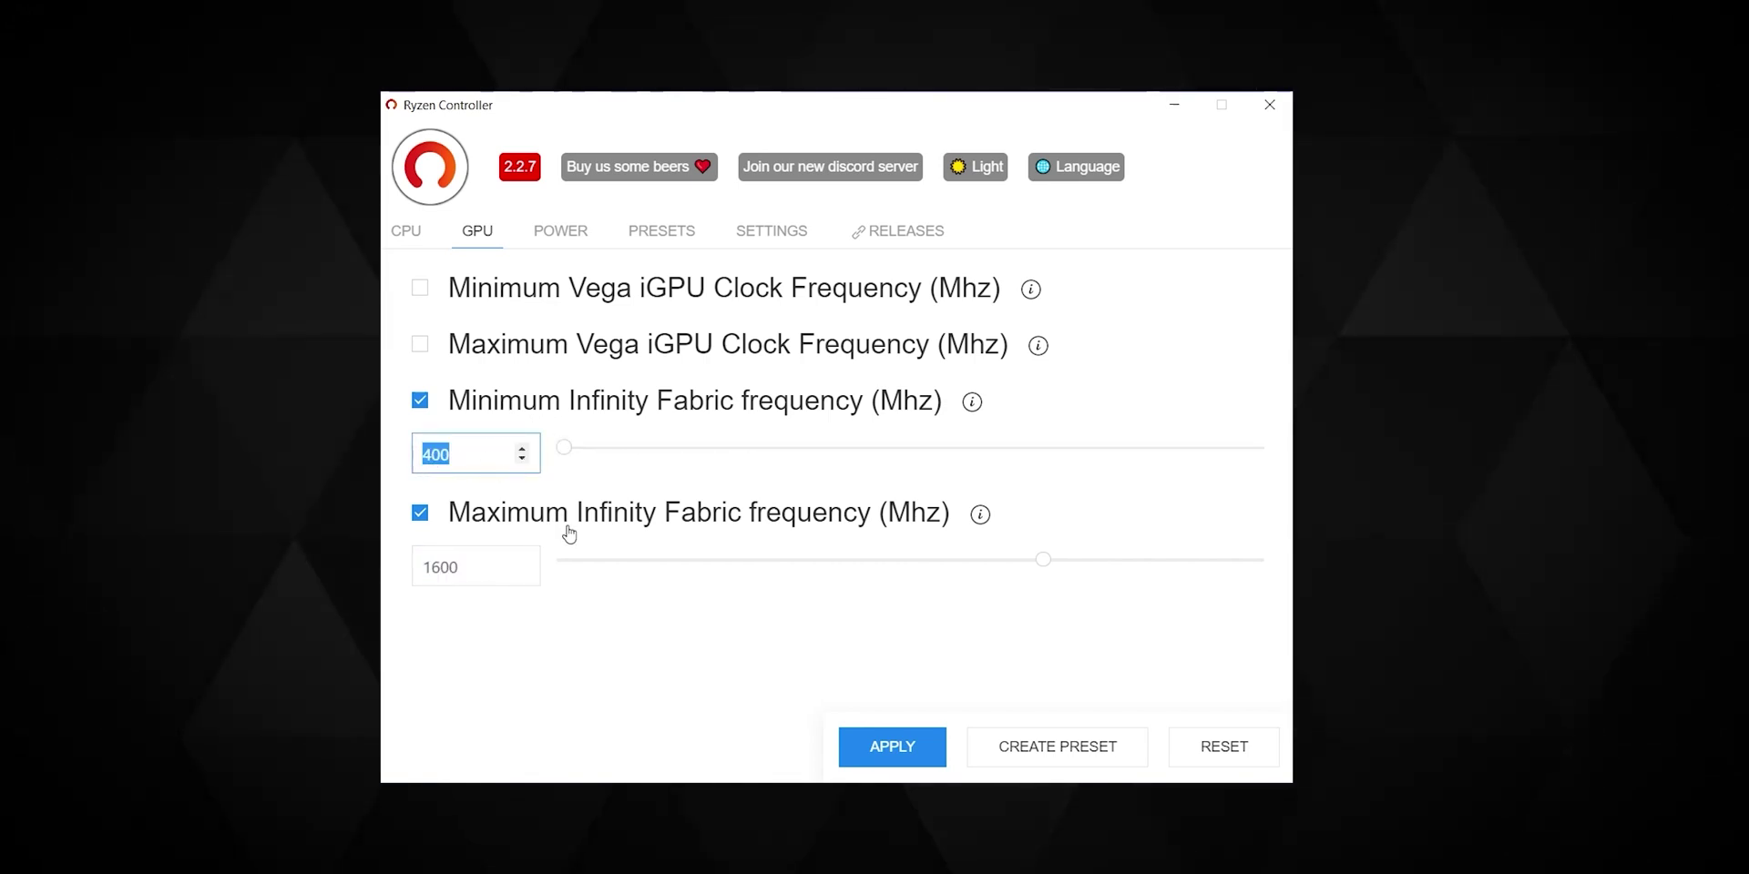
click(604, 474)
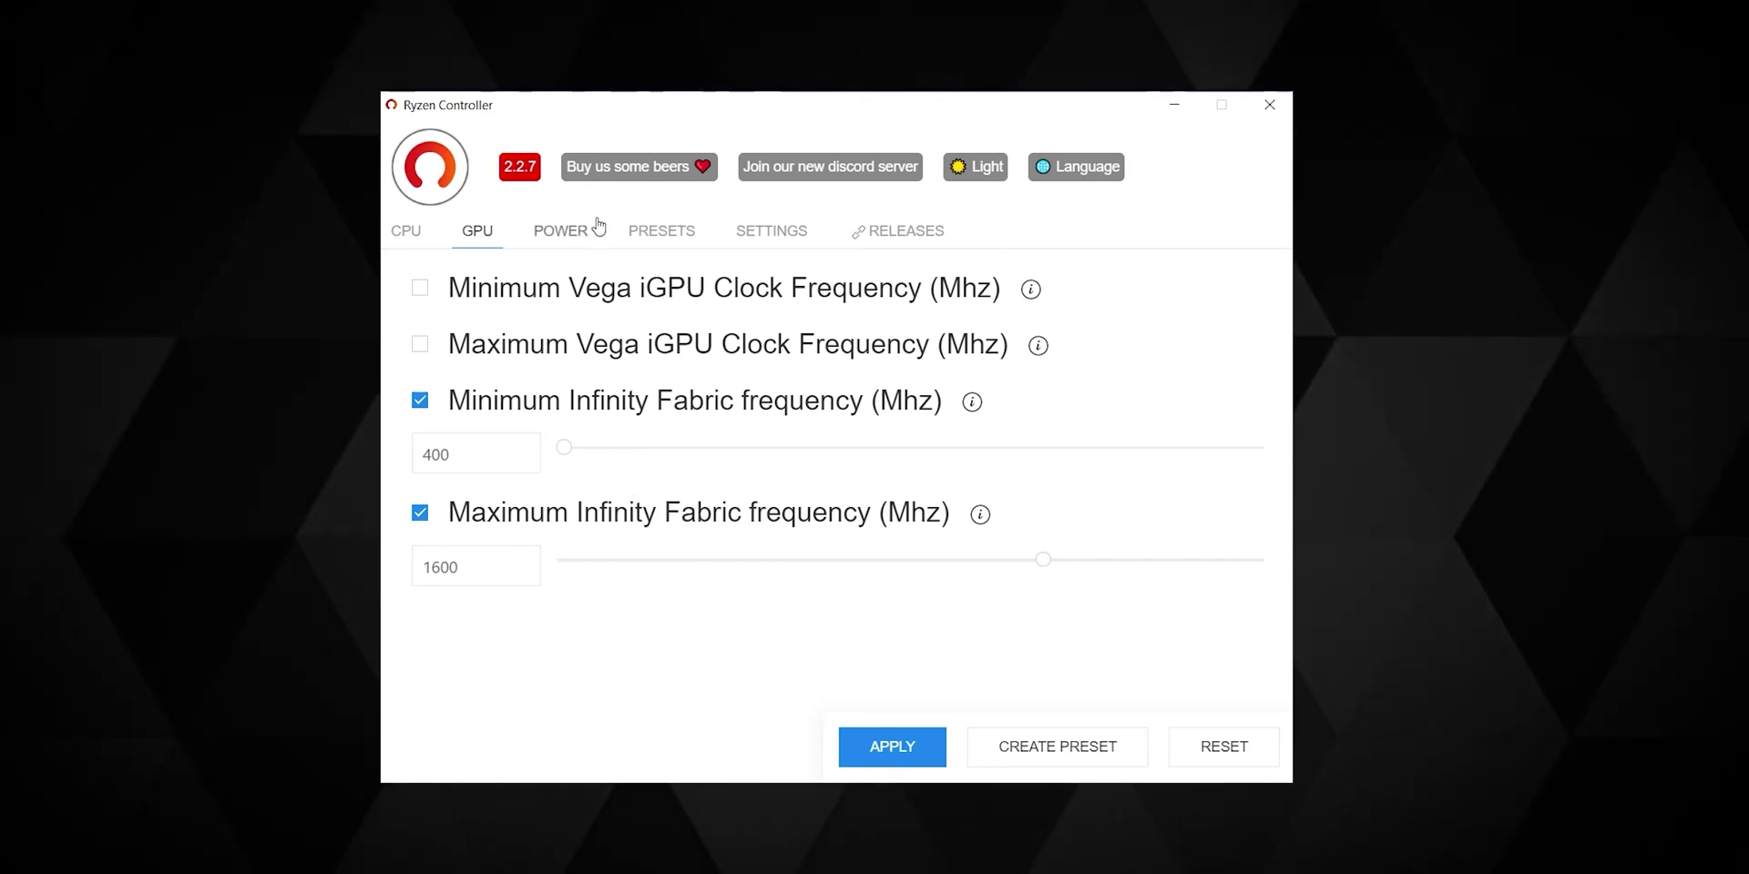
On the Power tab, review the PSI0 Current Limit and VRM Current info tooltips.
click(568, 241)
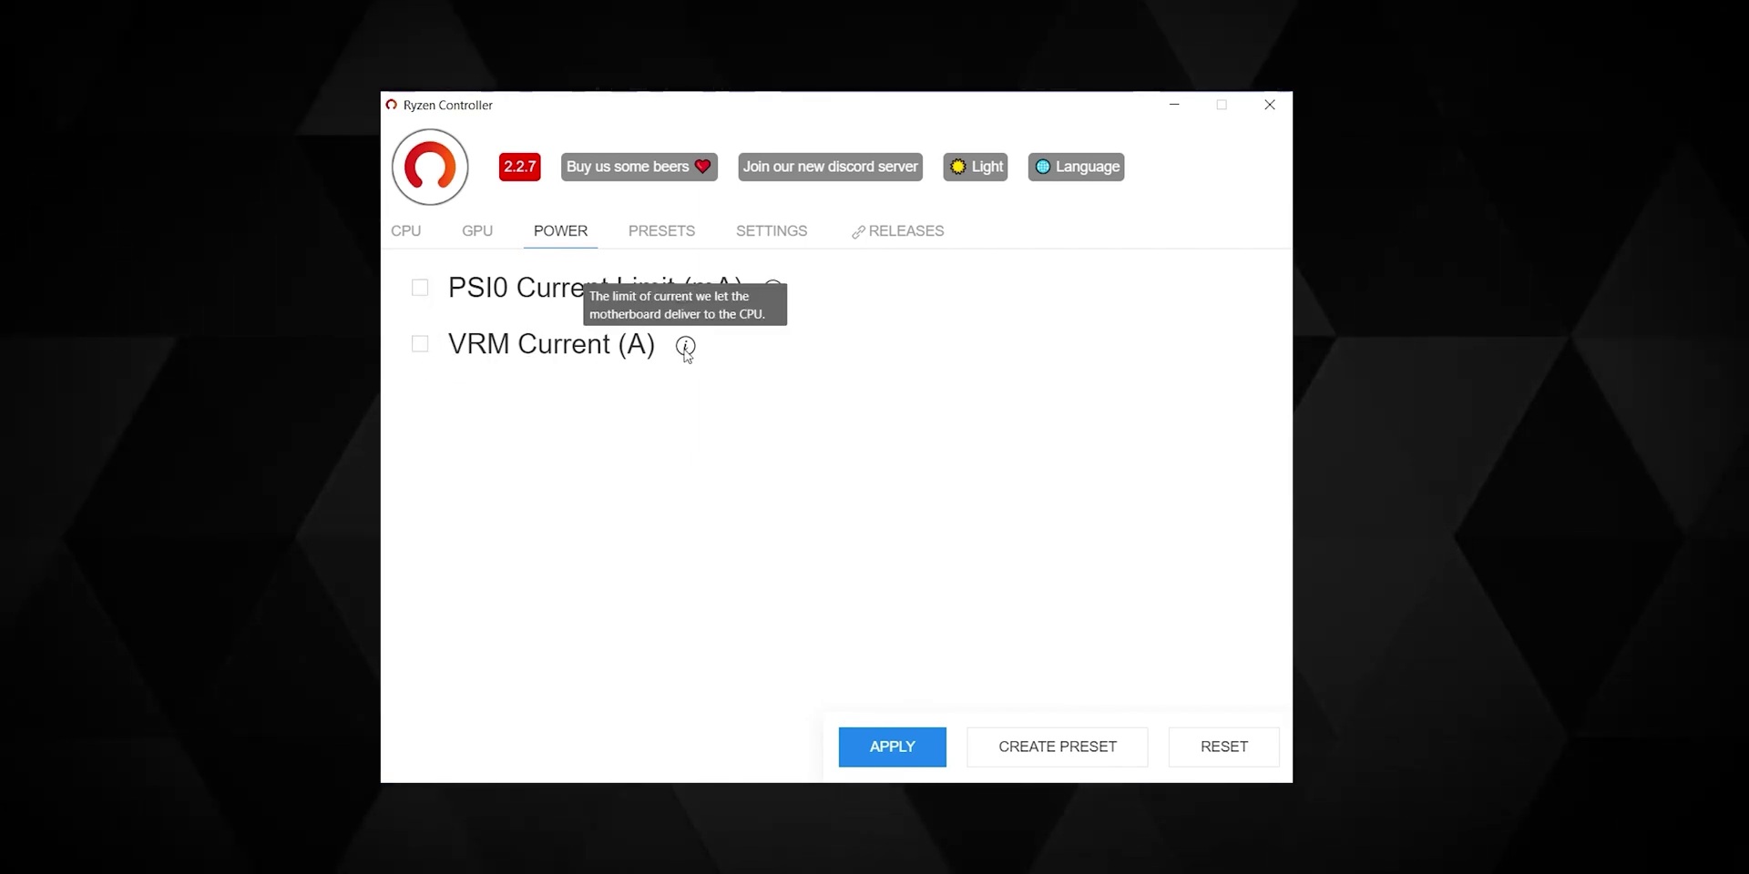
mouse_move(772, 290)
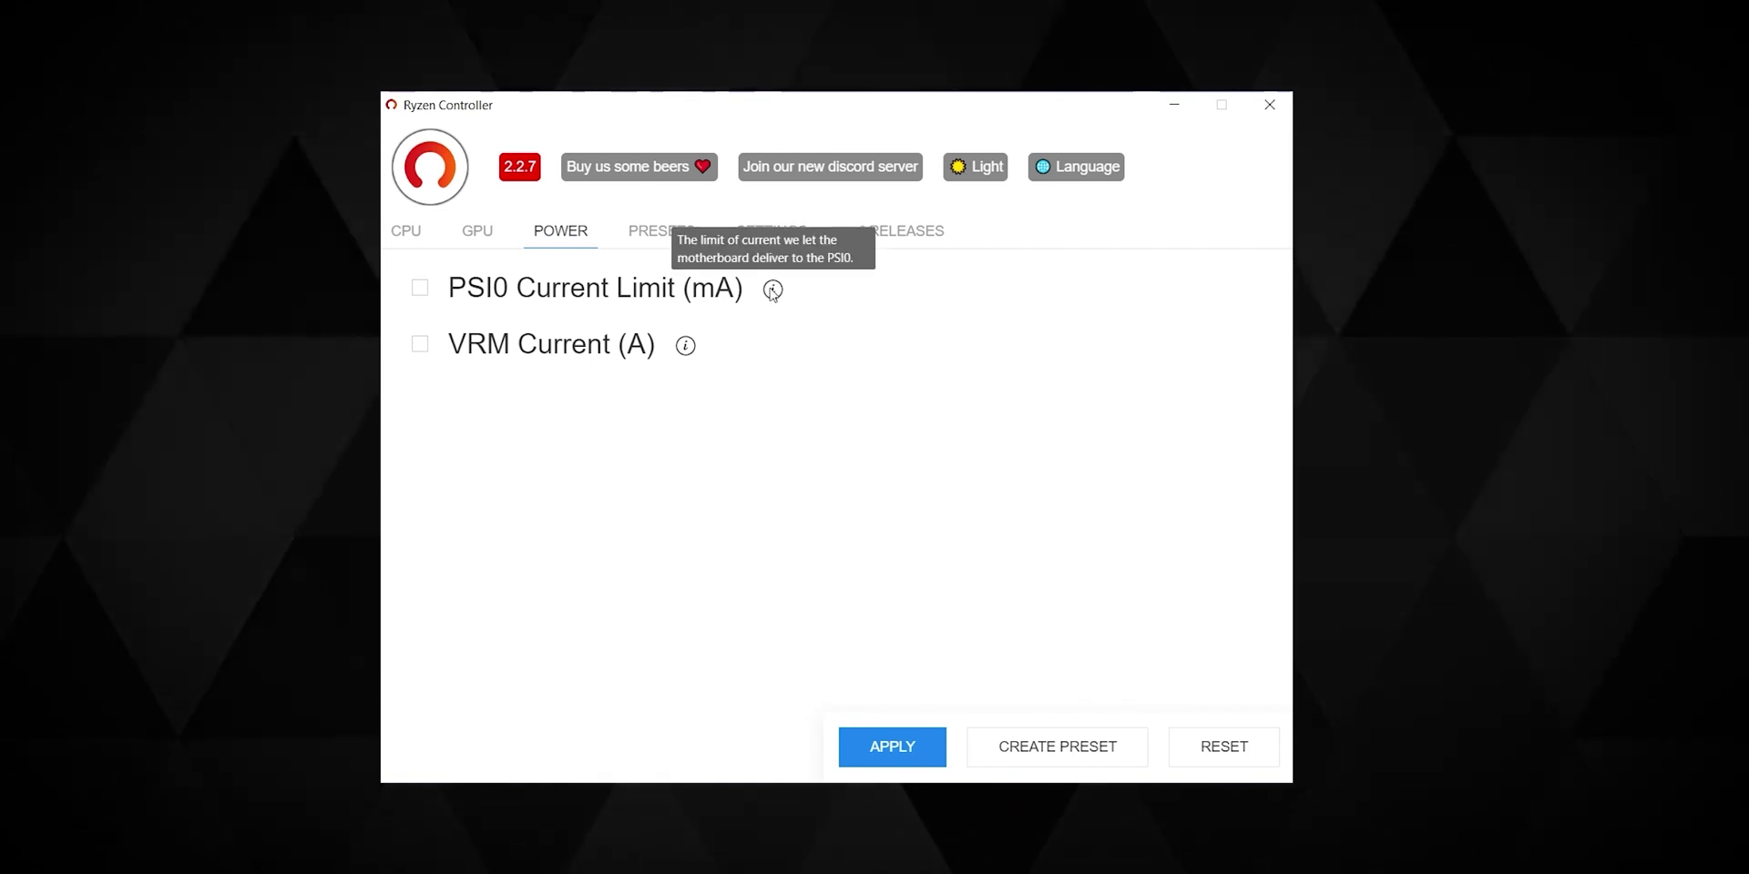
mouse_move(685, 348)
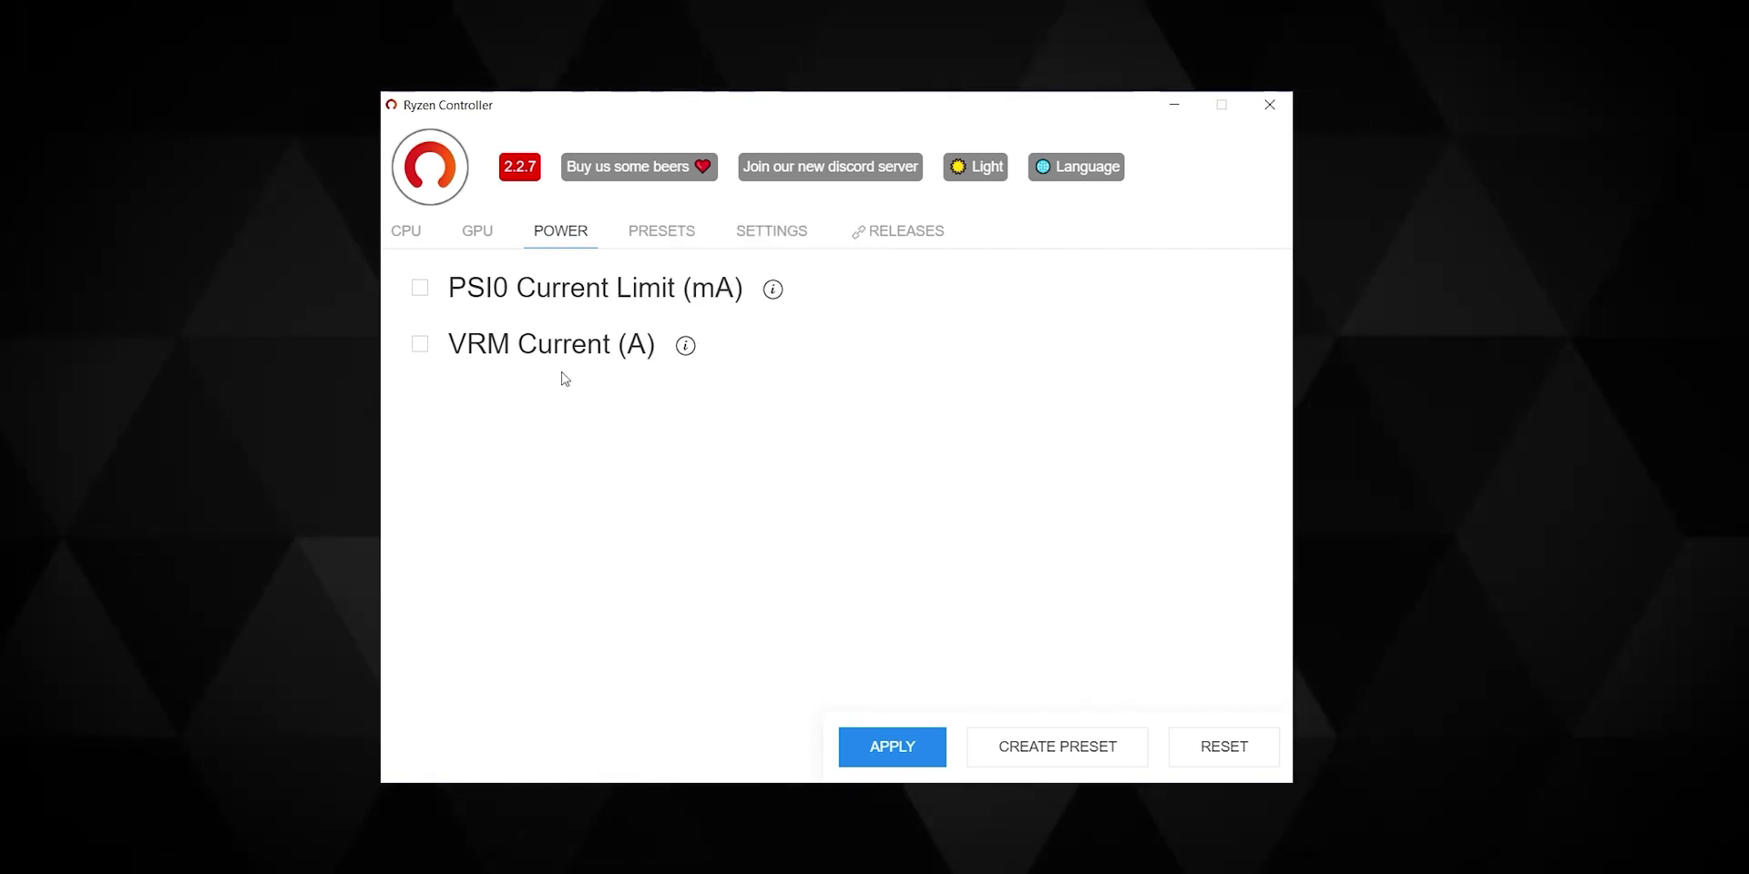
drag(466, 371, 612, 363)
Enable VRM Current, try 50 A and lower values, return to 45, then disable it.
click(534, 363)
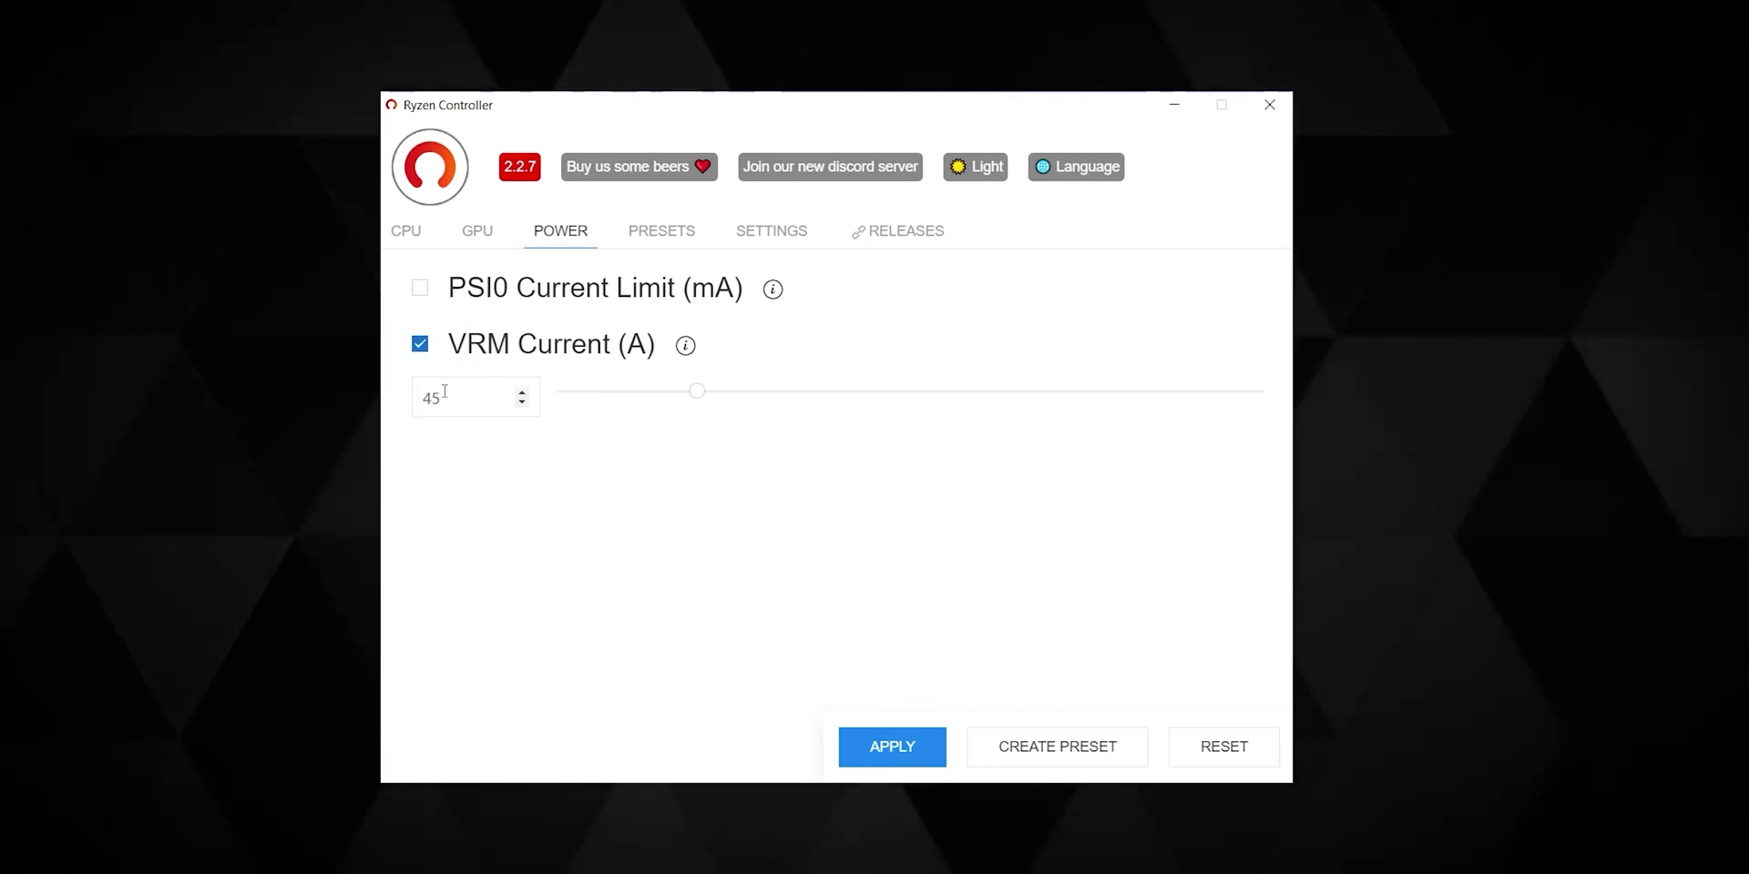
drag(435, 399, 489, 386)
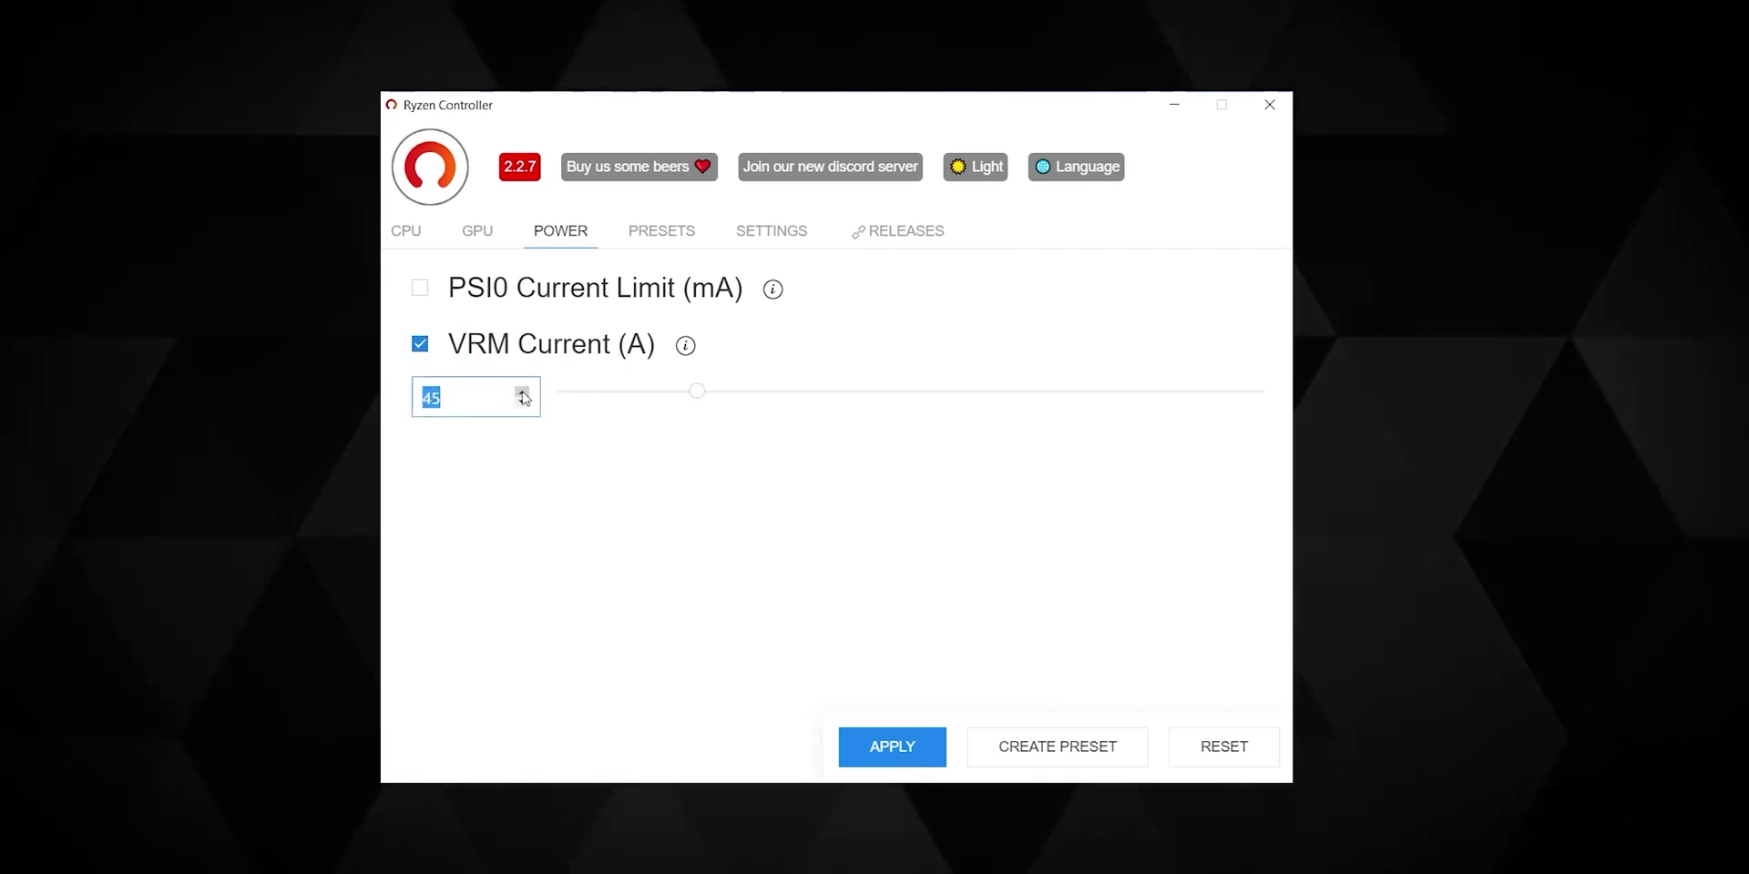
text(50)
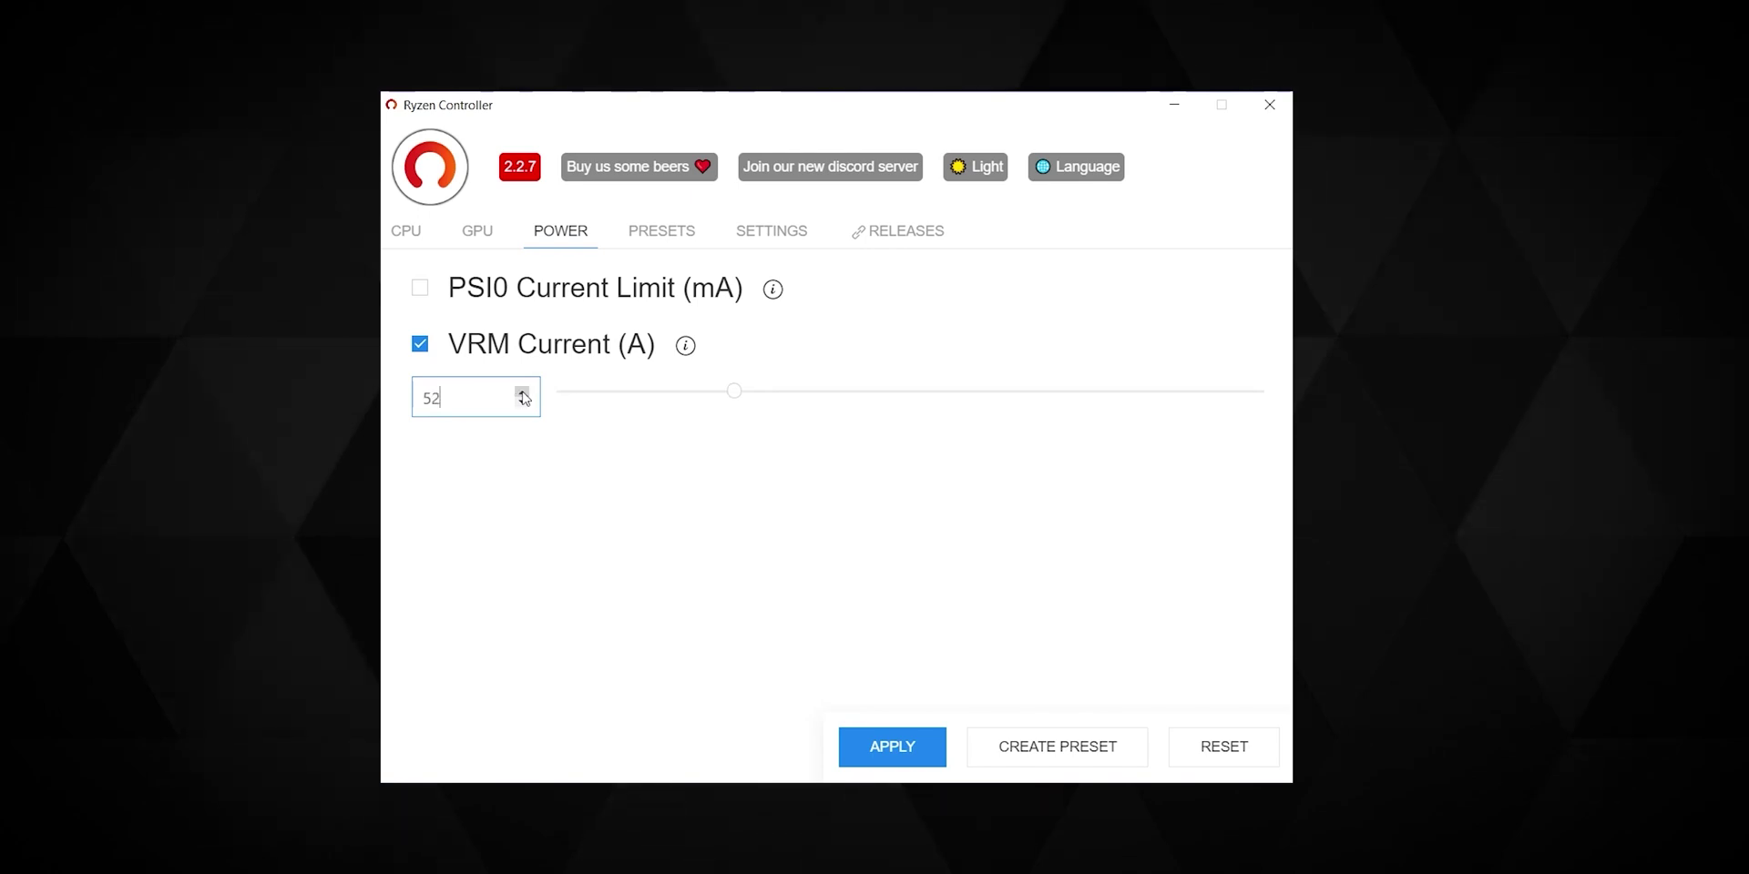
click(522, 403)
click(522, 404)
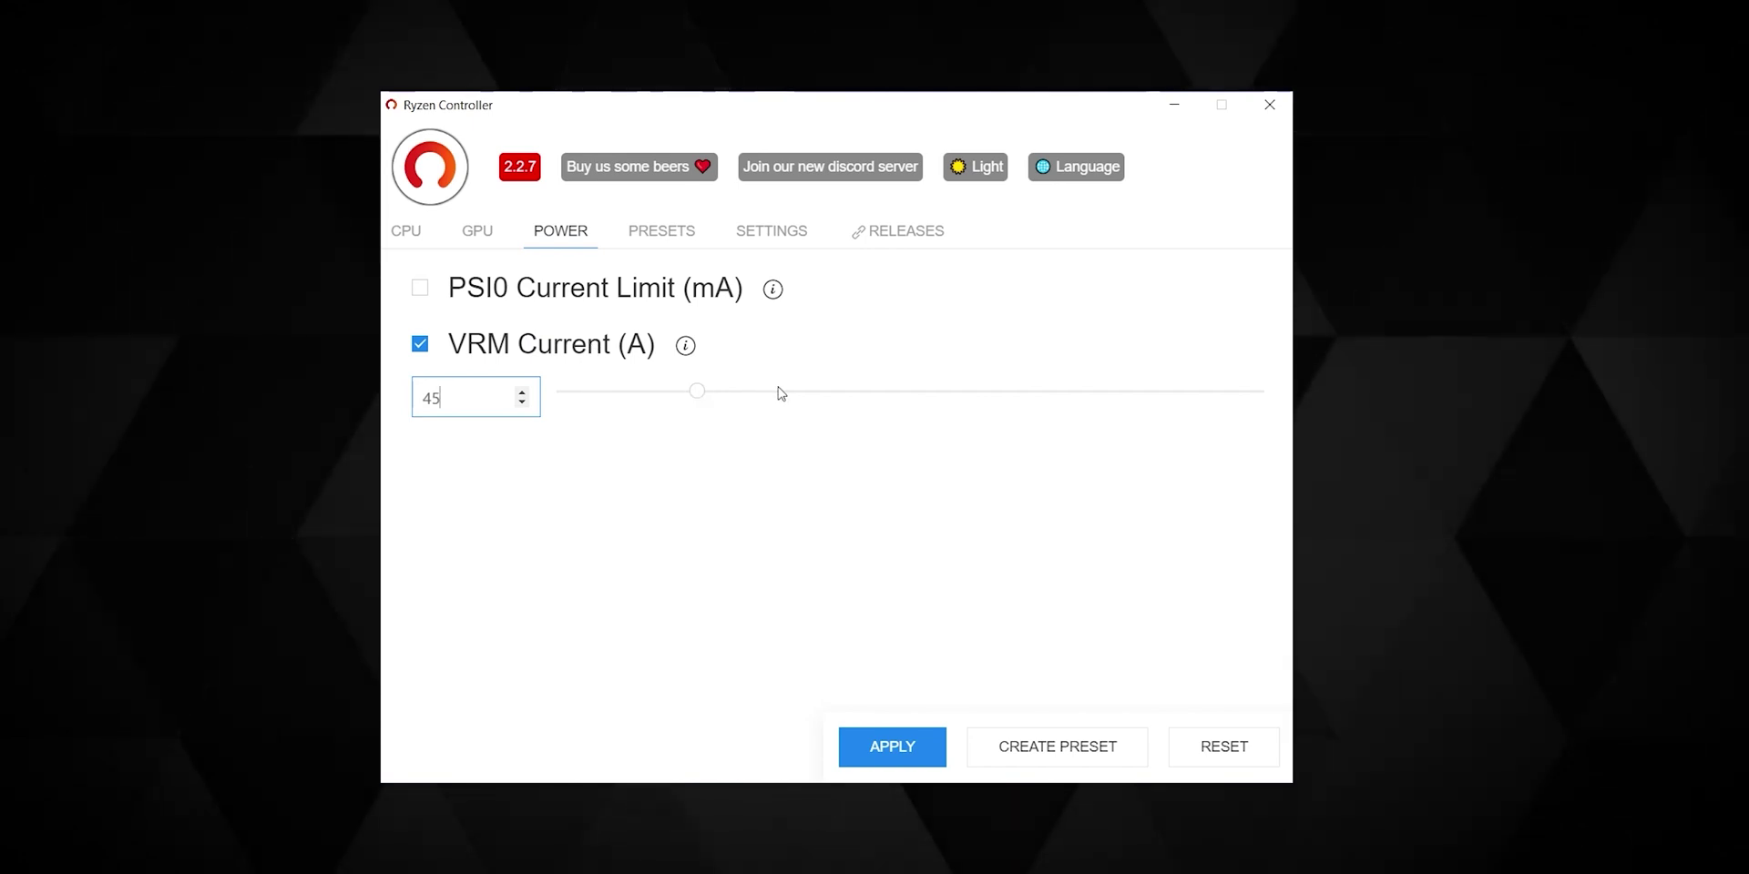
drag(701, 405, 702, 402)
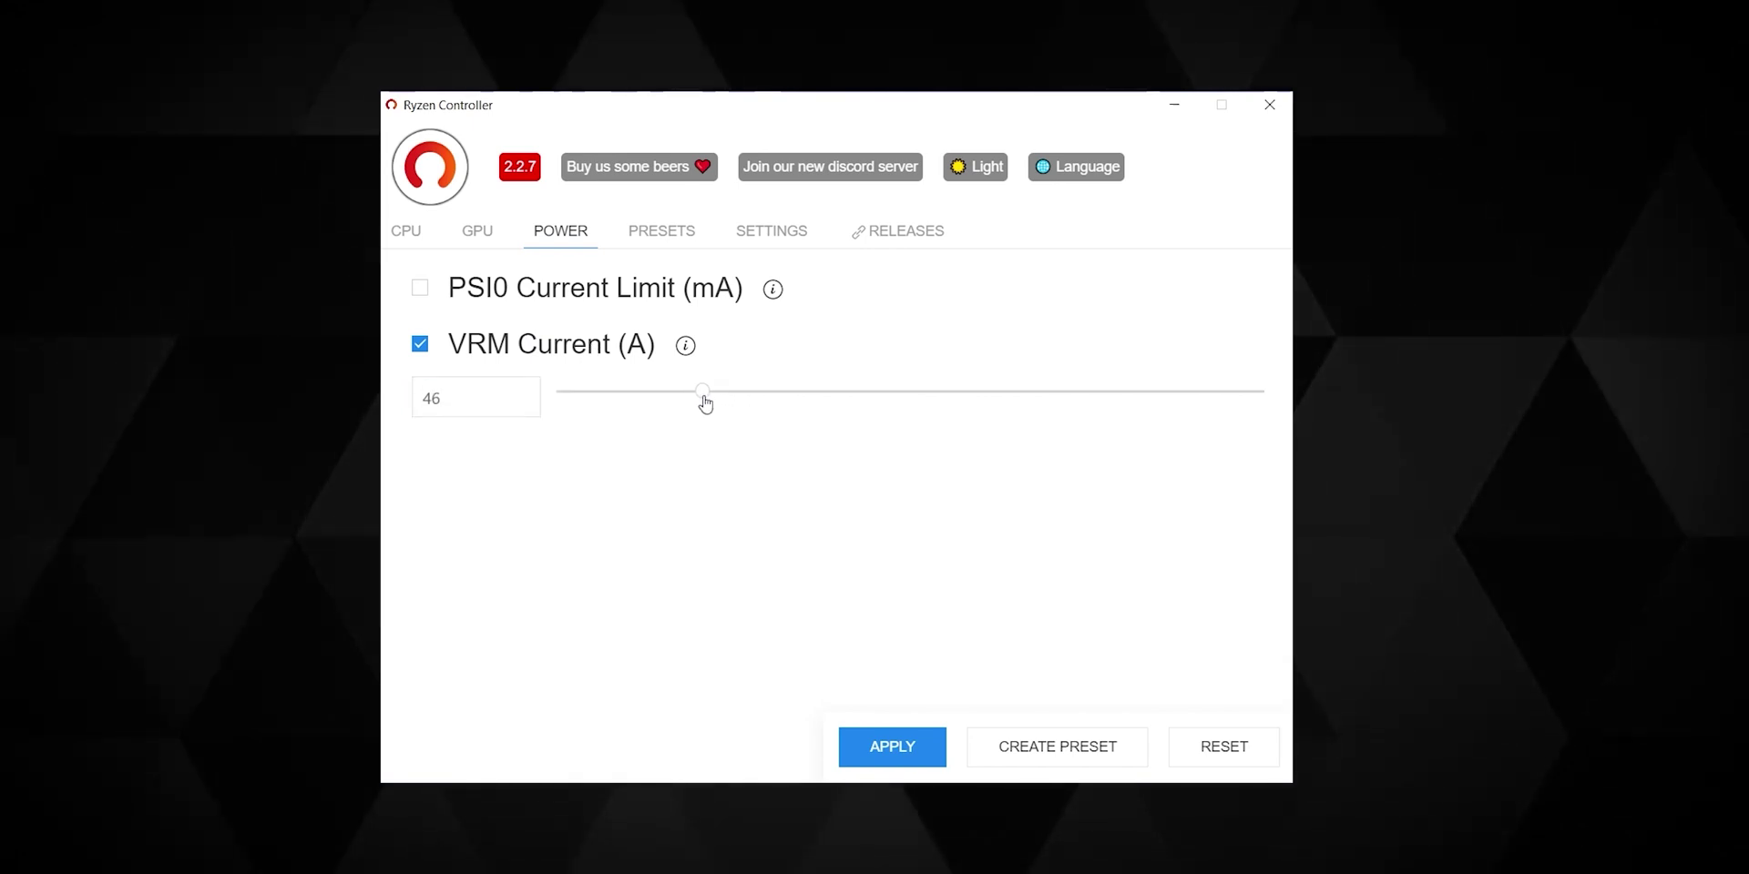
click(499, 361)
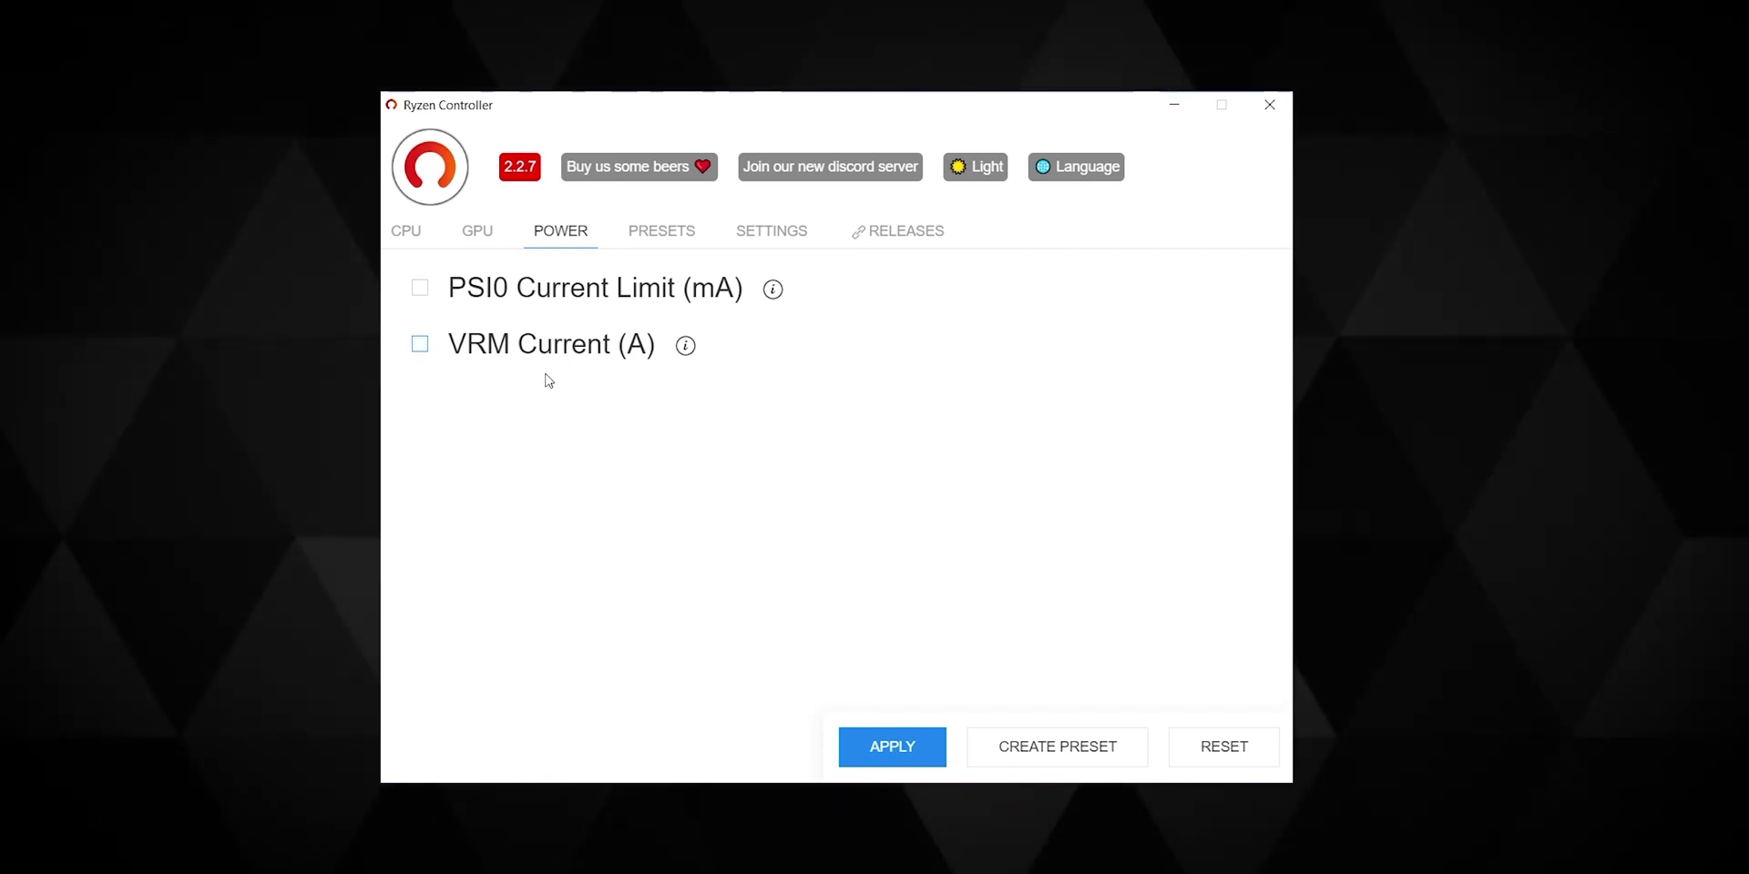
Check the launch-at-startup option, then set Re-apply periodically to 40 seconds in Settings.
click(770, 233)
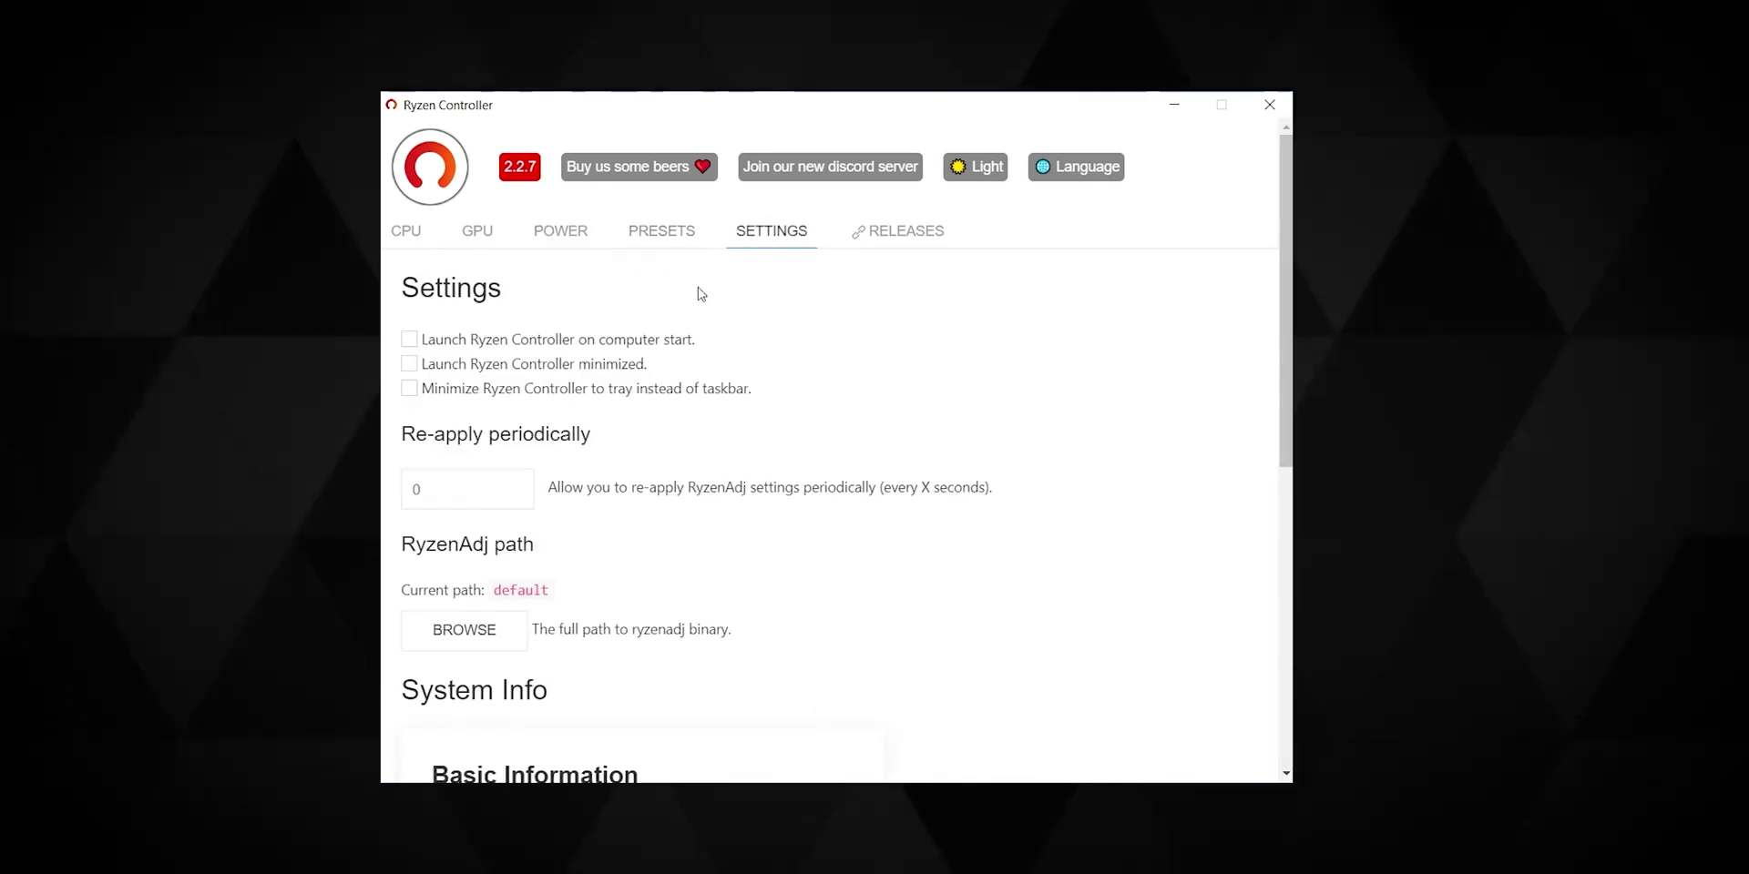
click(473, 344)
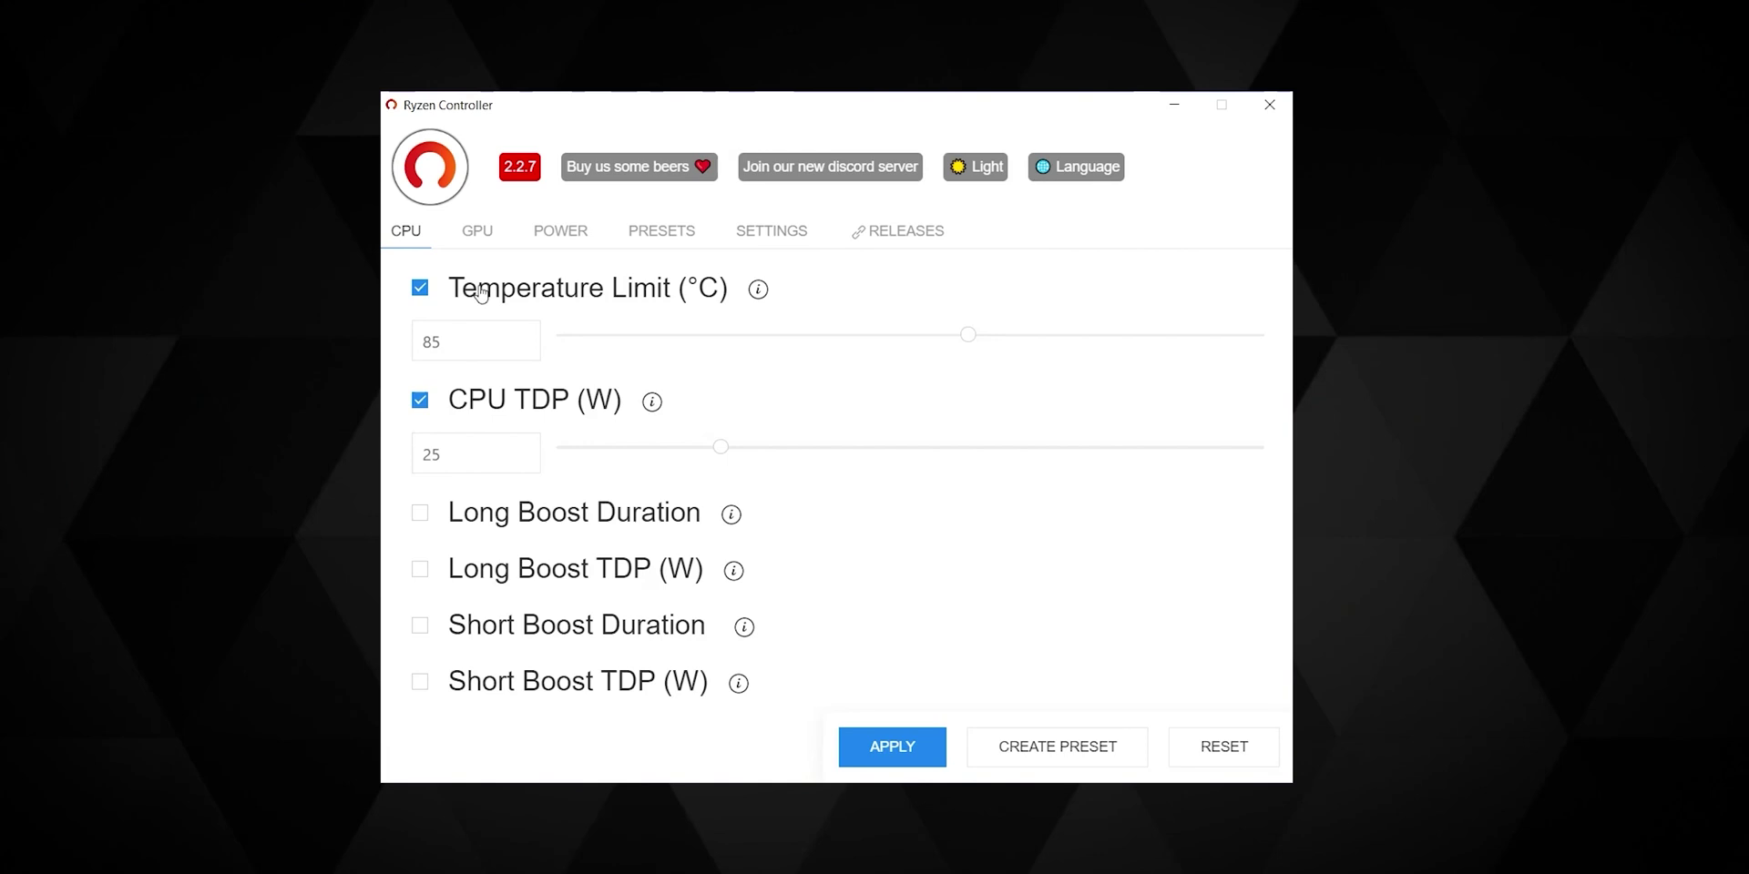
click(763, 233)
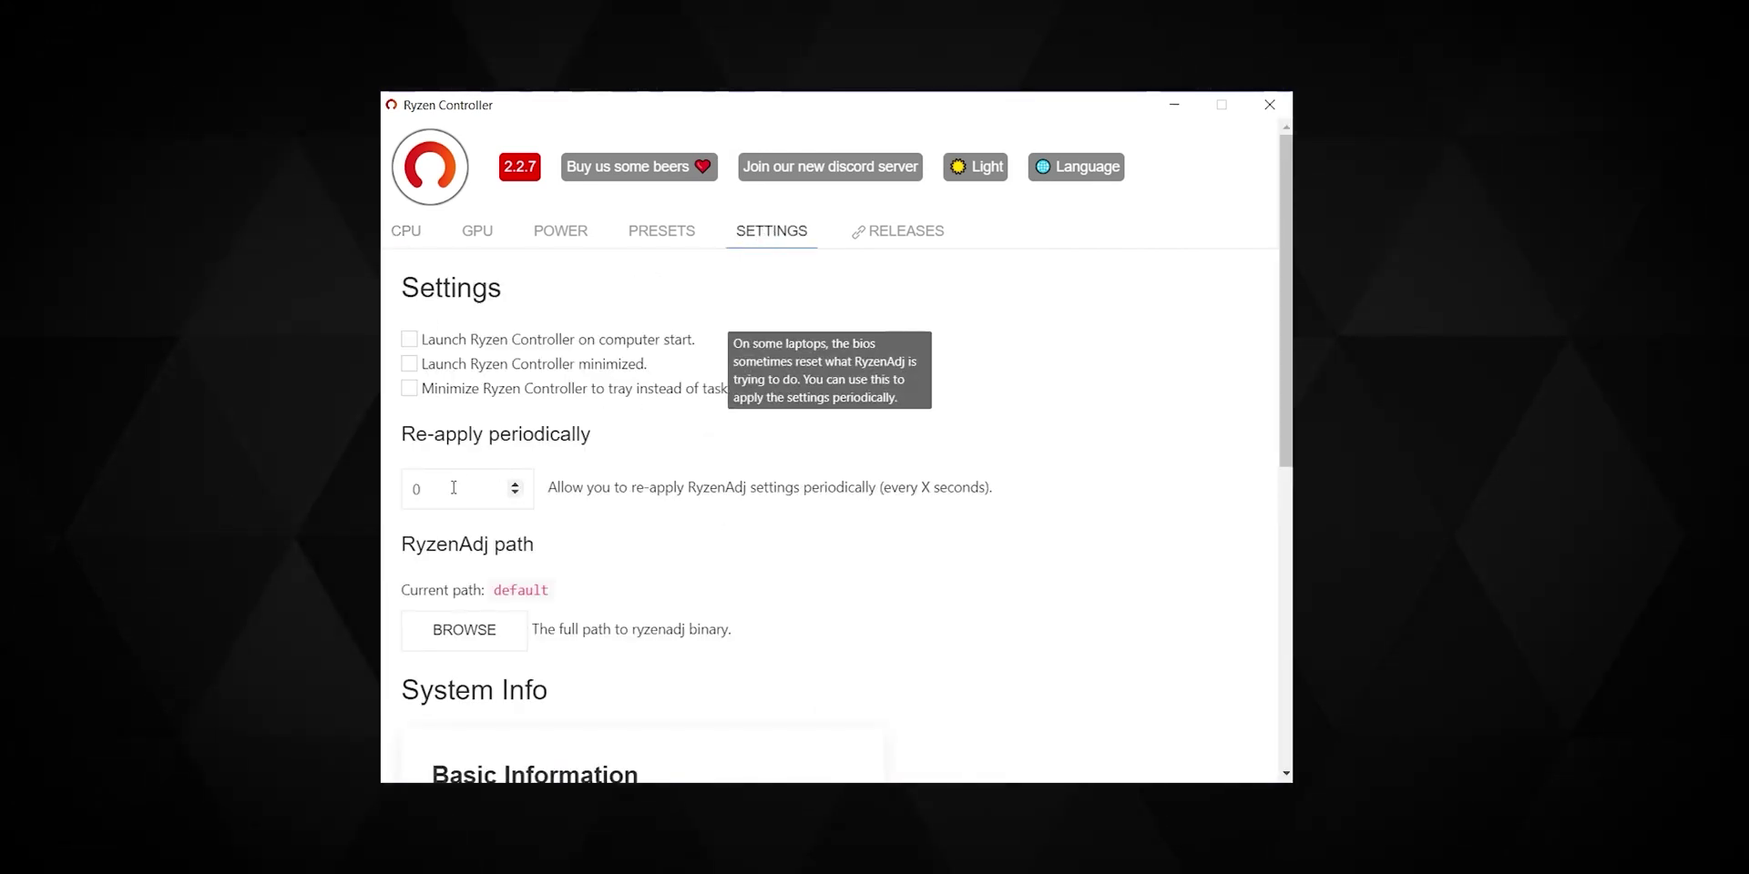
drag(453, 488, 410, 466)
text(6)
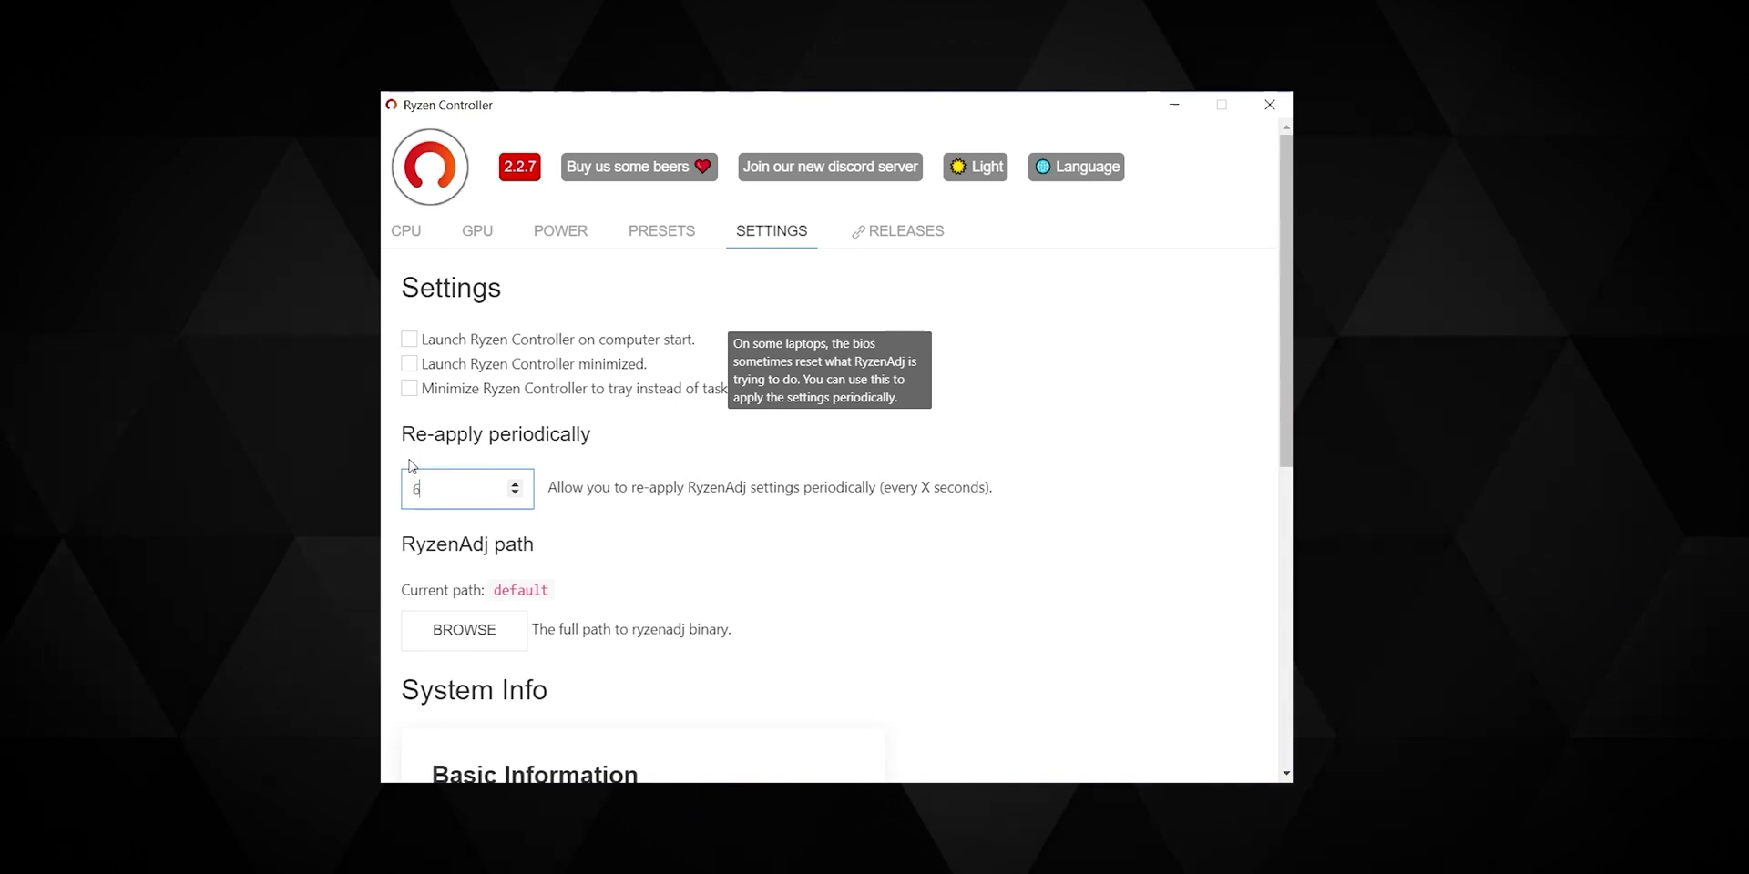
key(BackSpace)
text(40)
scroll(659, 630, down, 5)
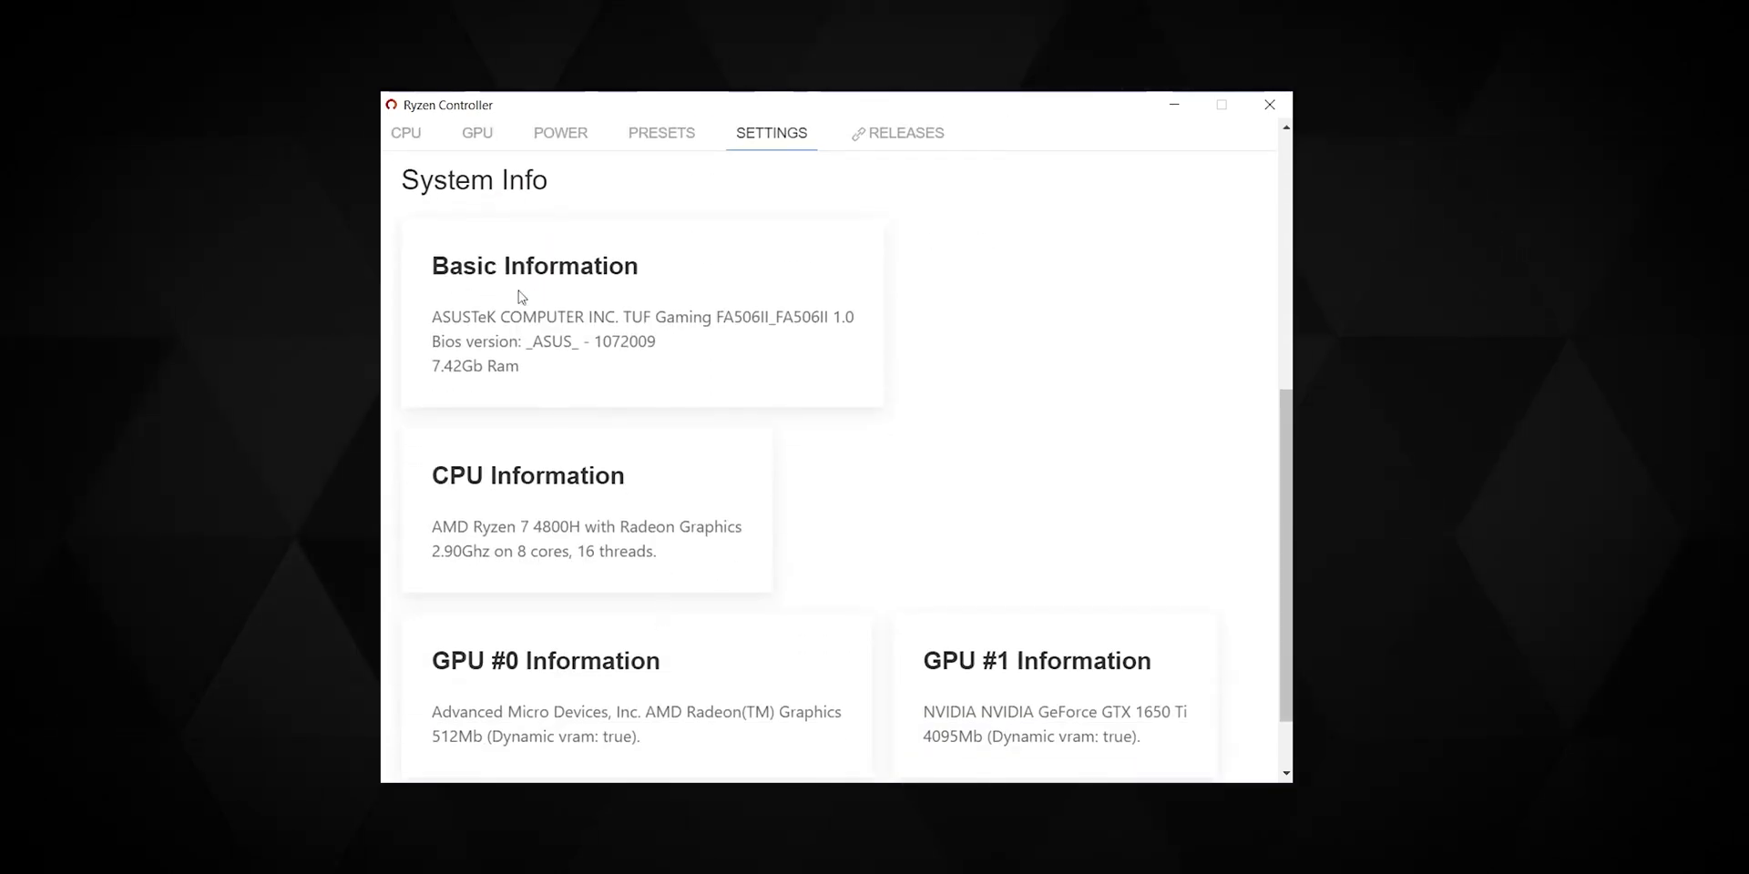